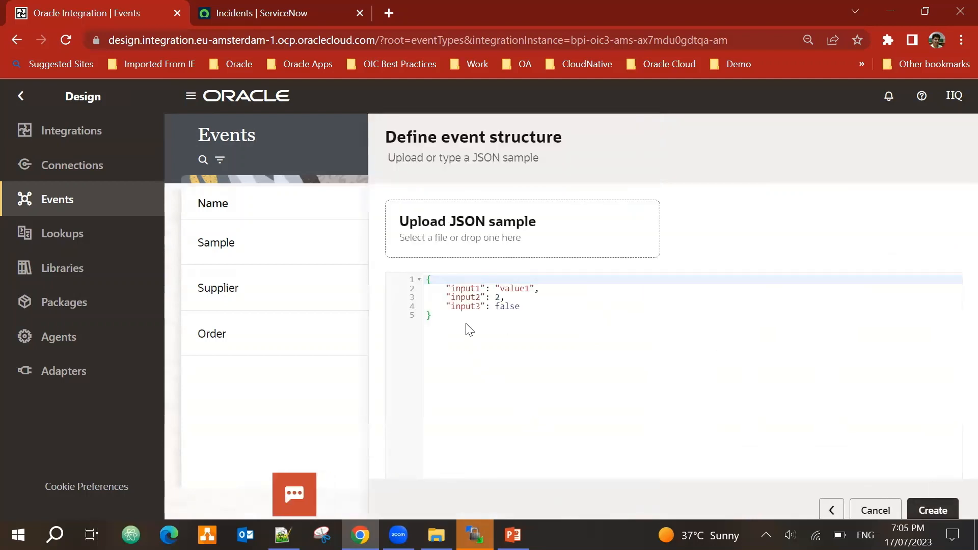
- Create the event from JSON: incident_description "Description of the incident", short_description "Short Description of the incident", urgency "2", impact "2", caller "Integration User"
drag(468, 329, 418, 276)
key(BackSpace)
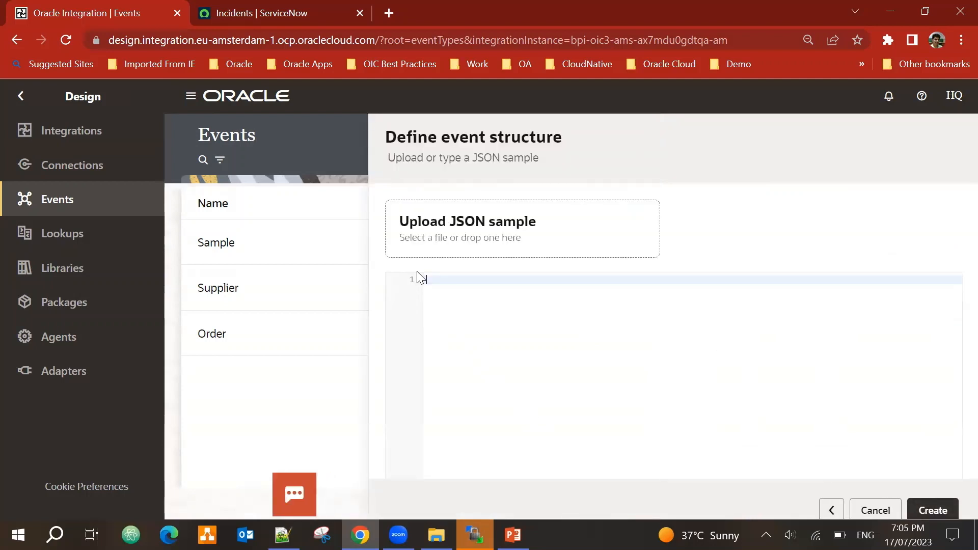
text({     "incident_description": "Description of the incident",     "short_description": "Short Description of the incident",     "urgency": "2",     "impact": "2",     "caller": "Integration User" })
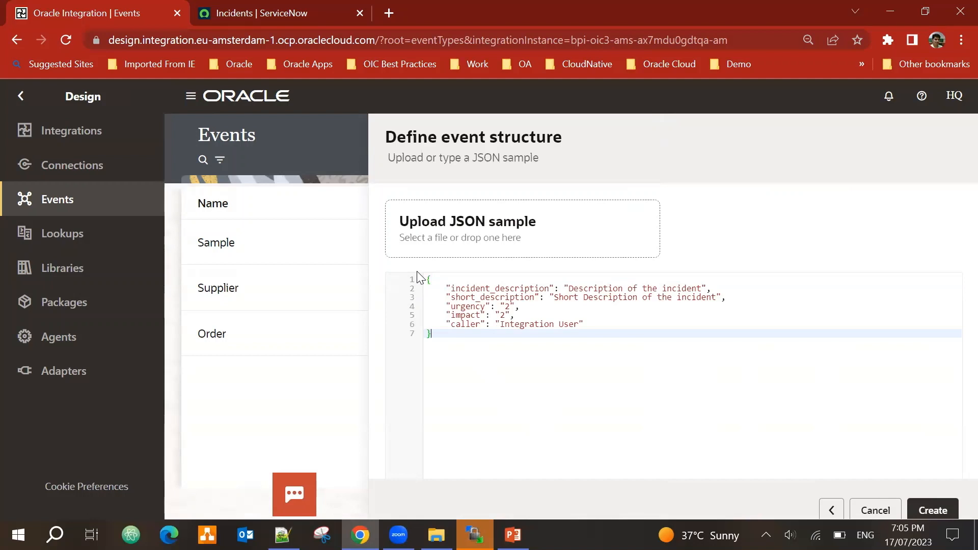
click(467, 289)
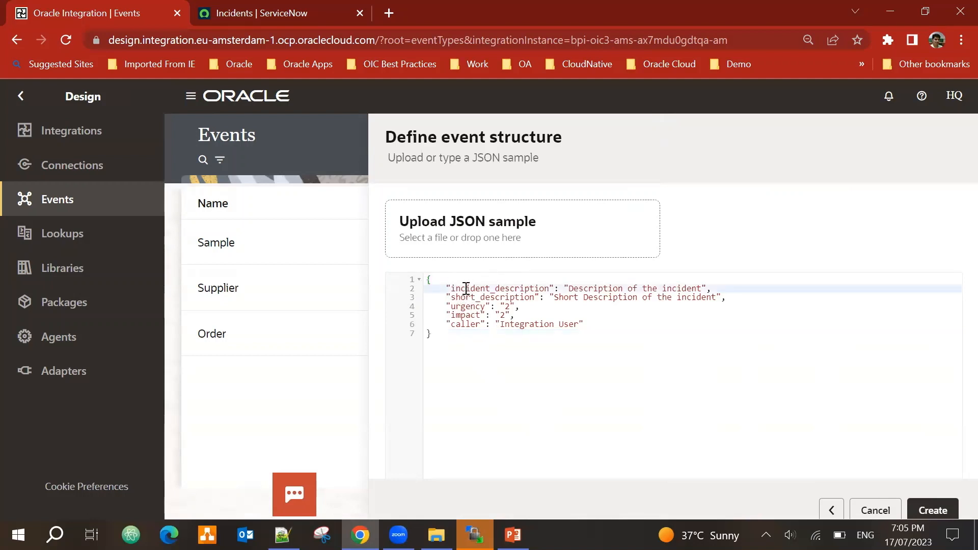
click(466, 297)
click(468, 308)
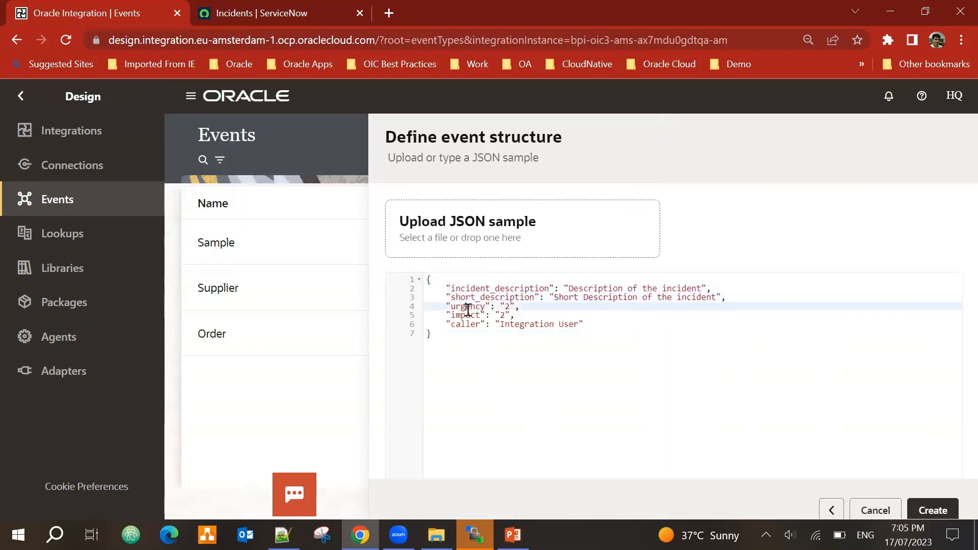
click(464, 324)
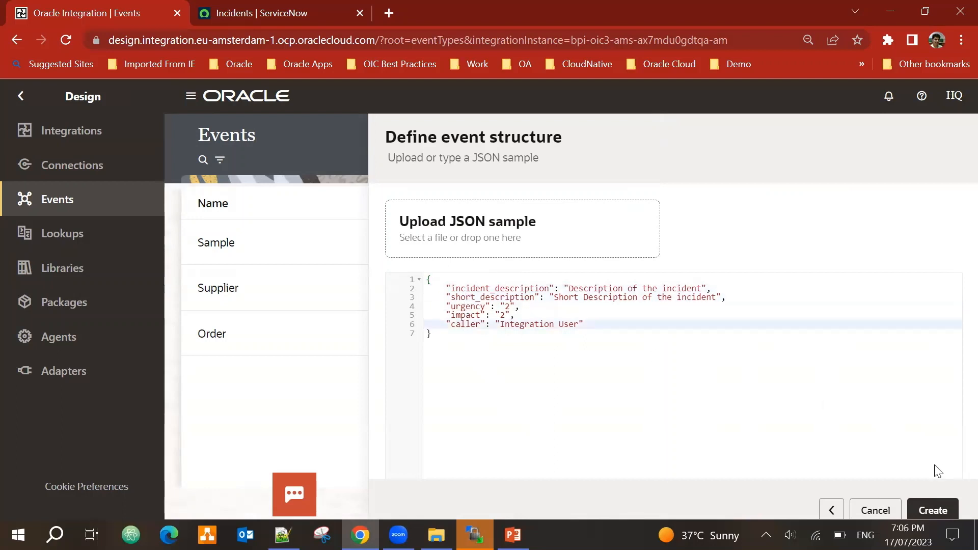
click(940, 511)
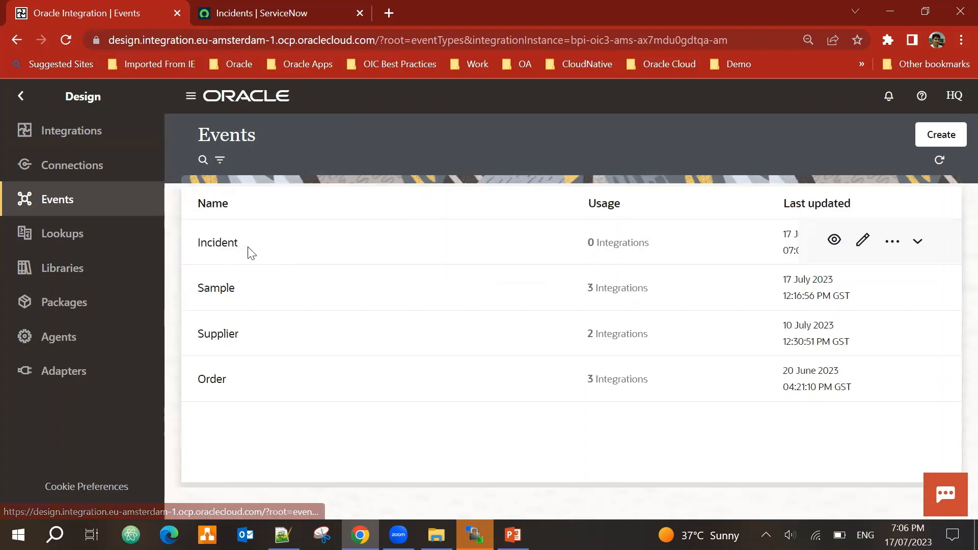
- Create an application-triggered integration named HQ Incident Event Publisher
click(65, 134)
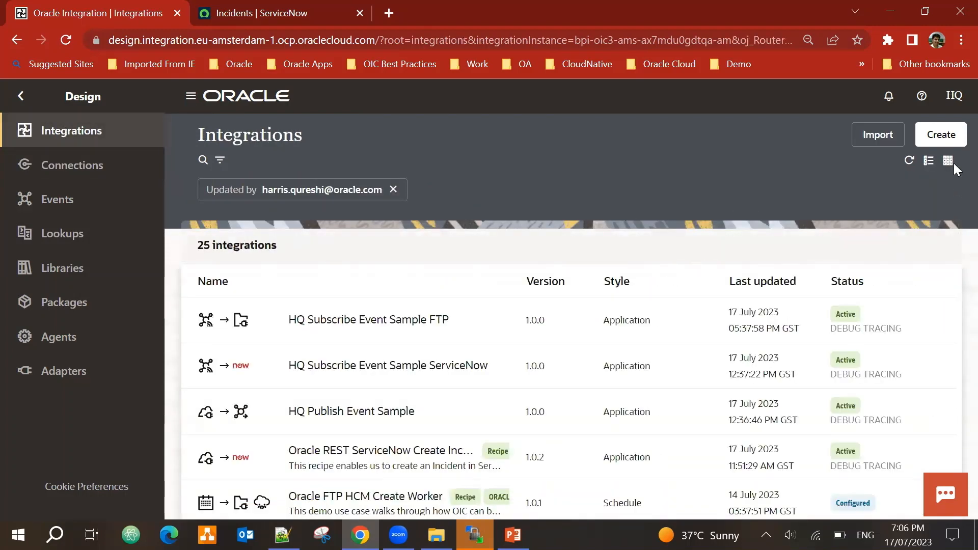
click(957, 141)
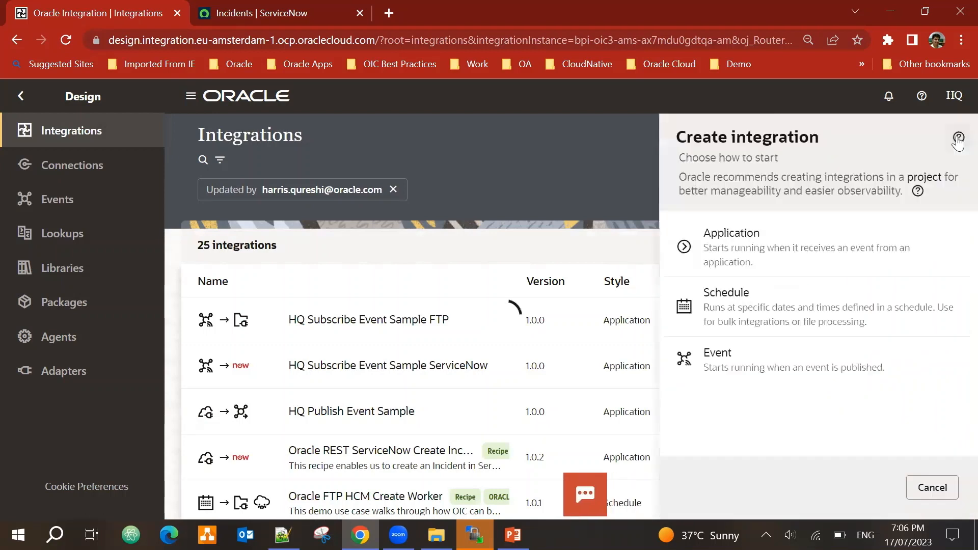
click(741, 247)
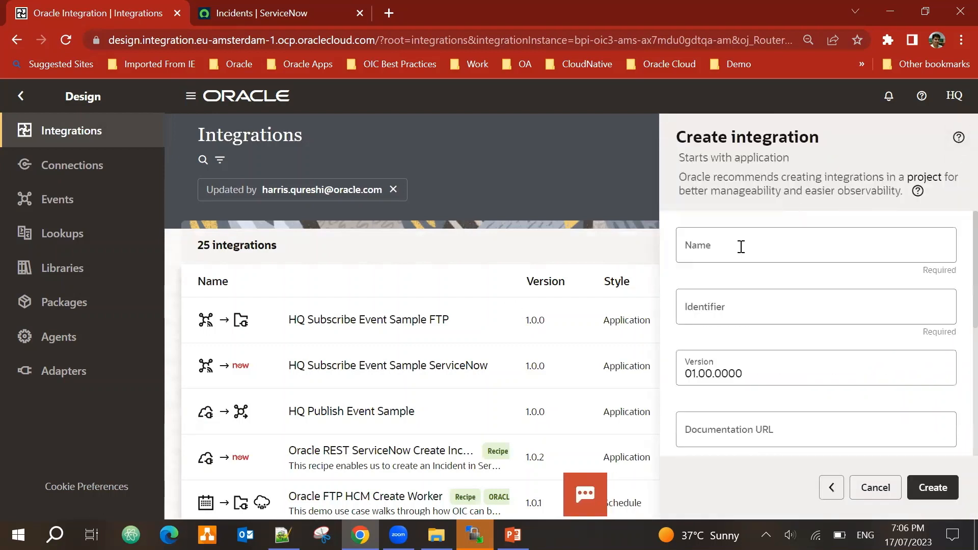
click(741, 247)
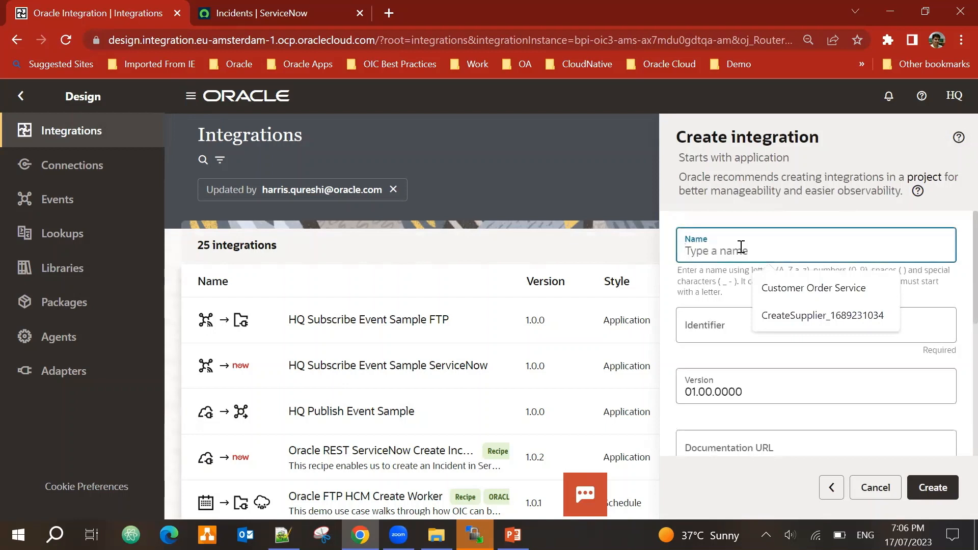
text(HQ Create)
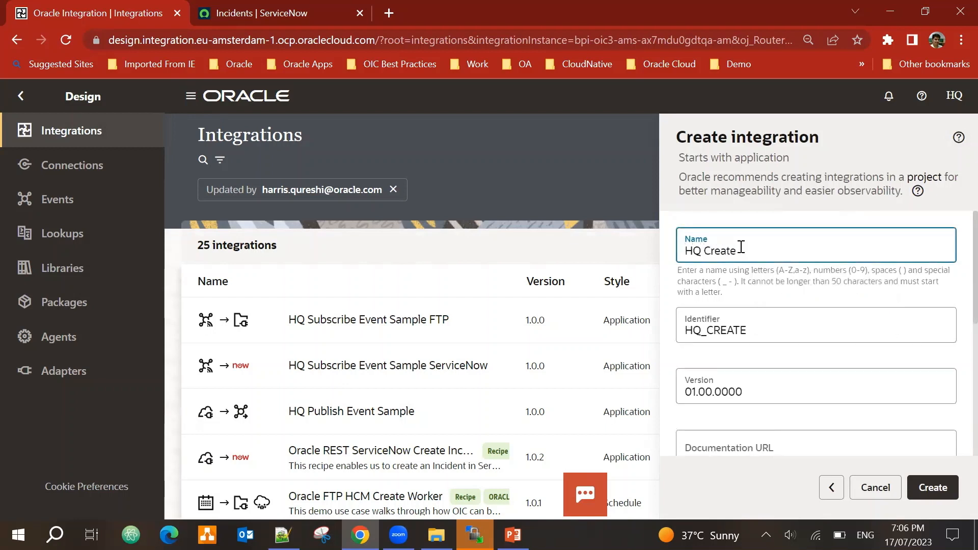
key(BackSpace)
key(BackSpace)
key(BackSpace)
text(Inciden)
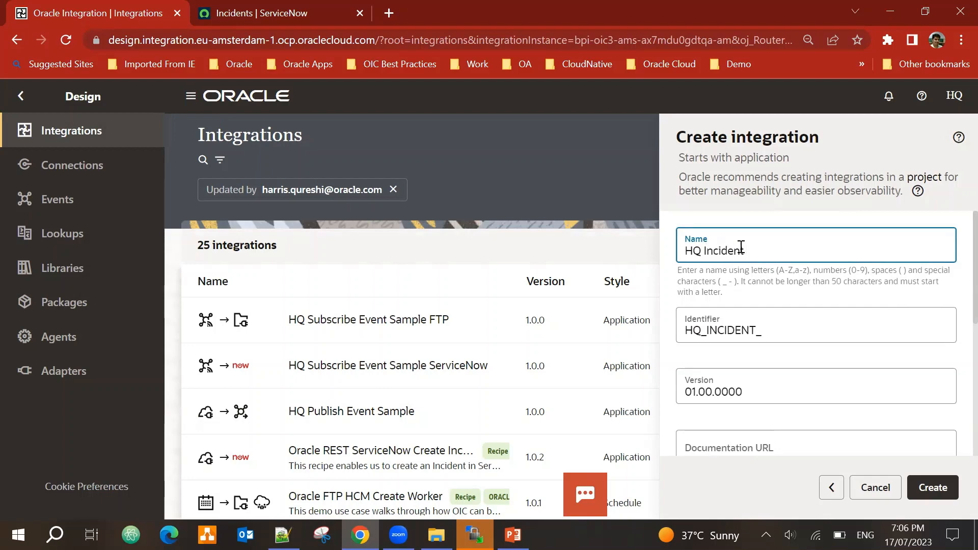
text(t Event Publisher)
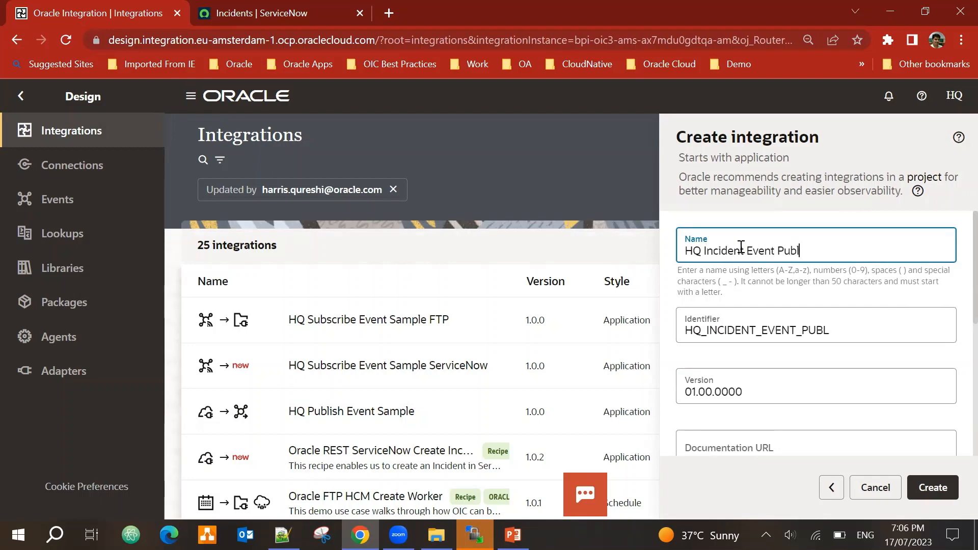
click(932, 487)
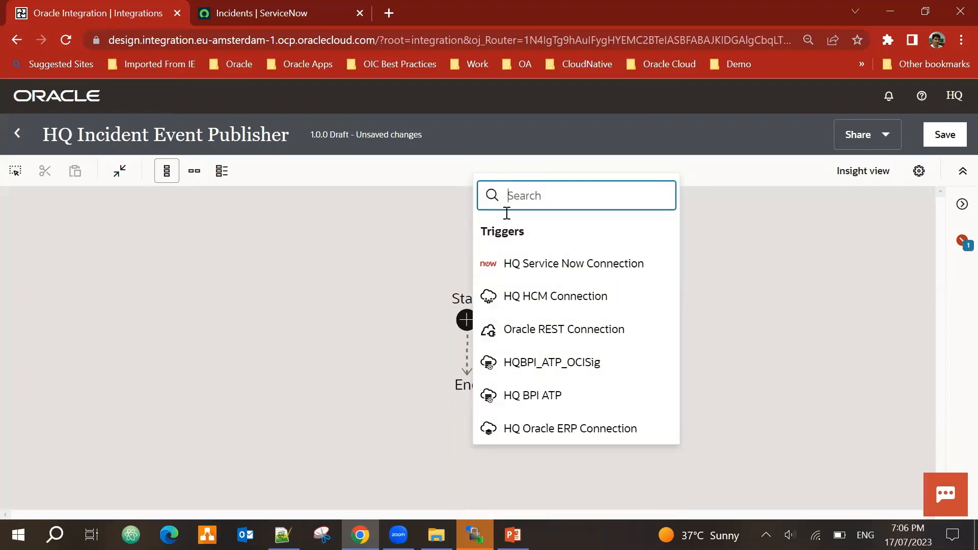
- Add Oracle REST Connection as the integration's trigger and name its endpoint for incident creation
click(548, 334)
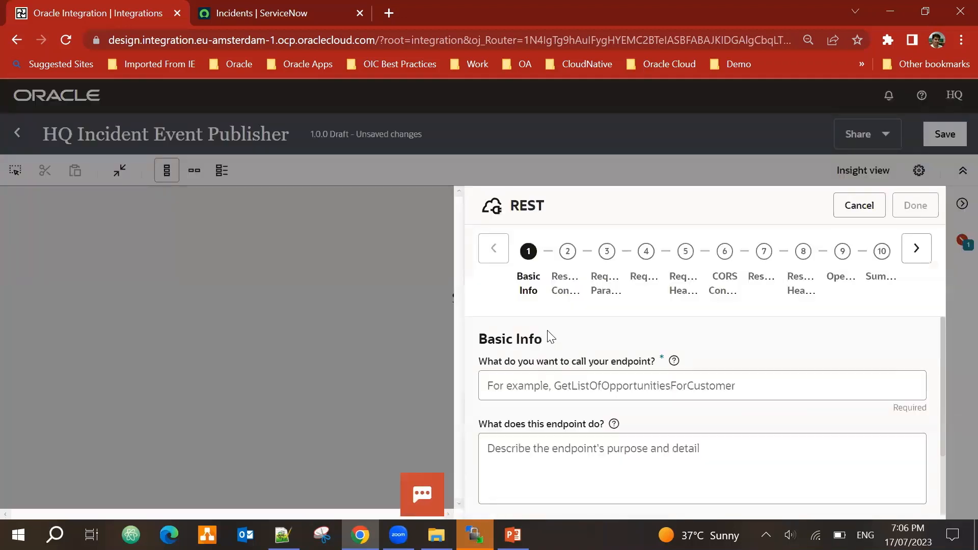
click(588, 384)
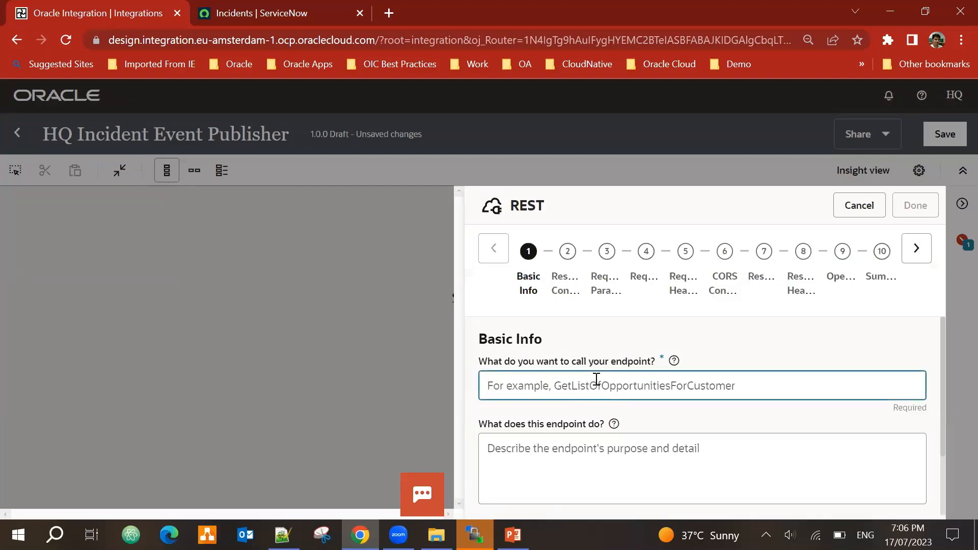
text(Cte)
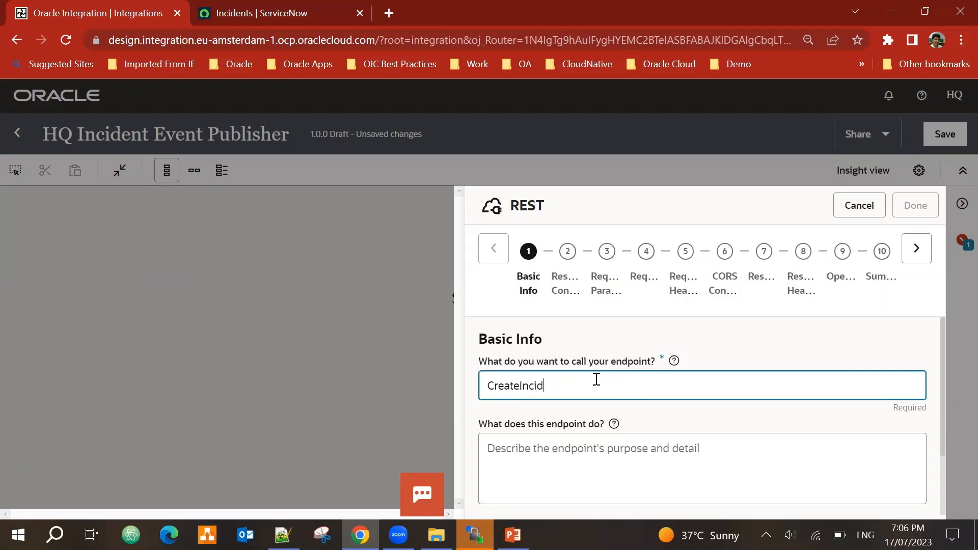
click(916, 248)
- Set the endpoint's relative resource URI to /incident and its action to POST
scroll(826, 372, down, 3)
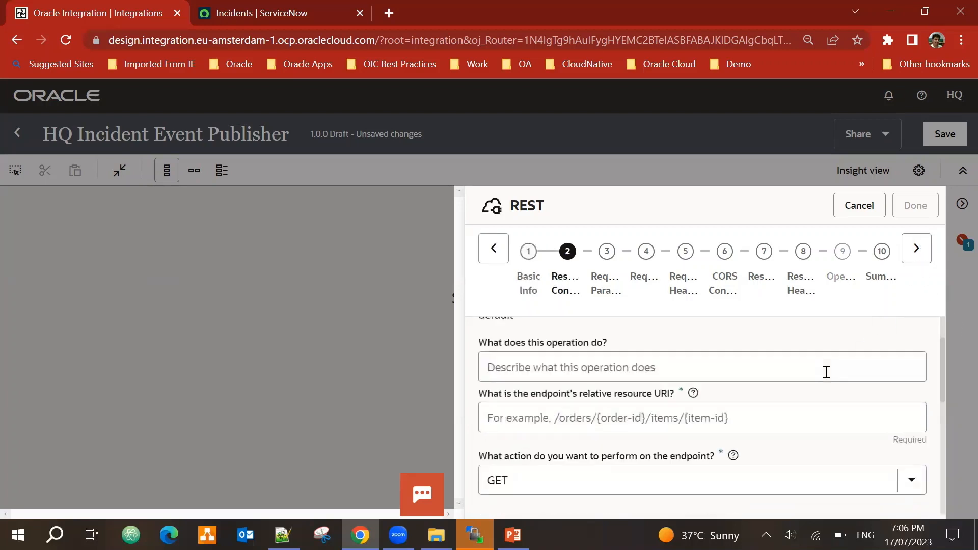
click(553, 405)
text(/incident)
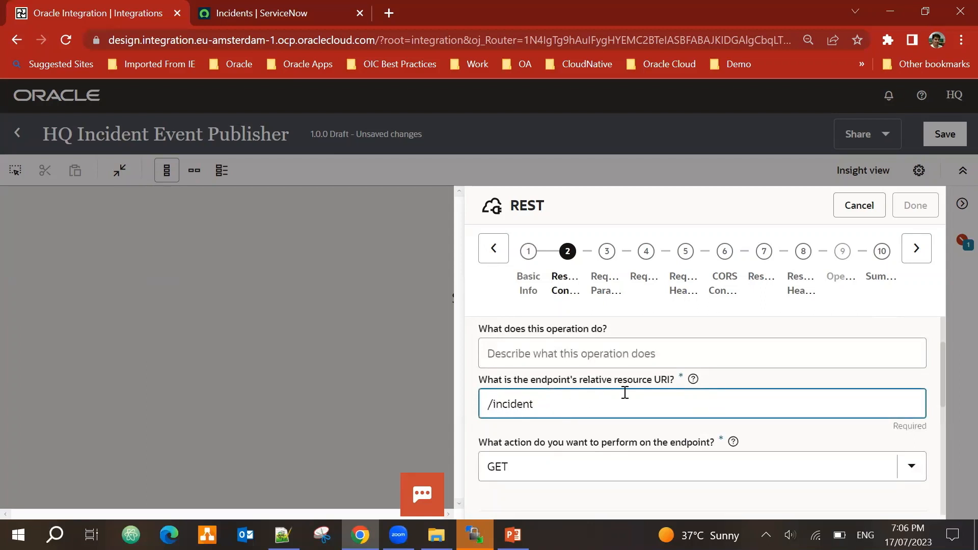
scroll(588, 390, down, 3)
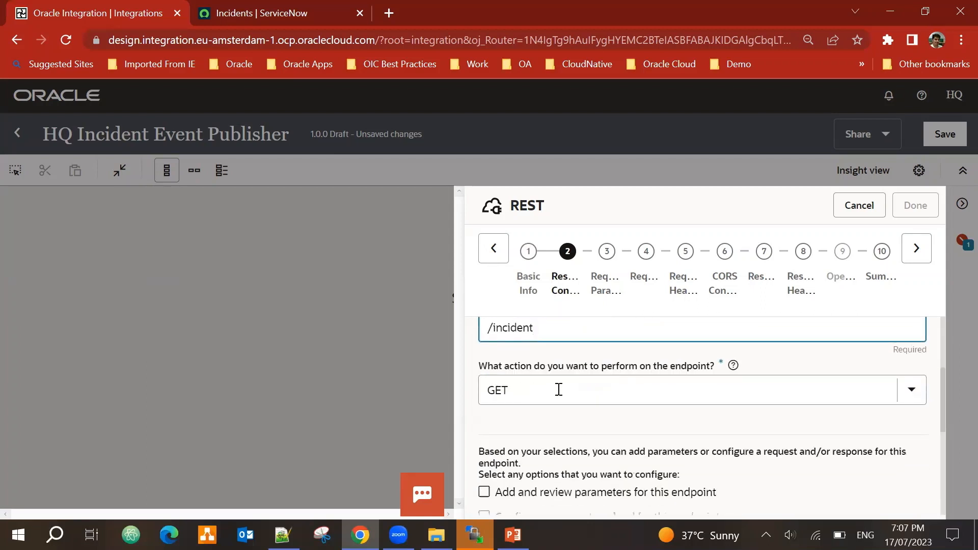
click(558, 390)
scroll(564, 392, up, 5)
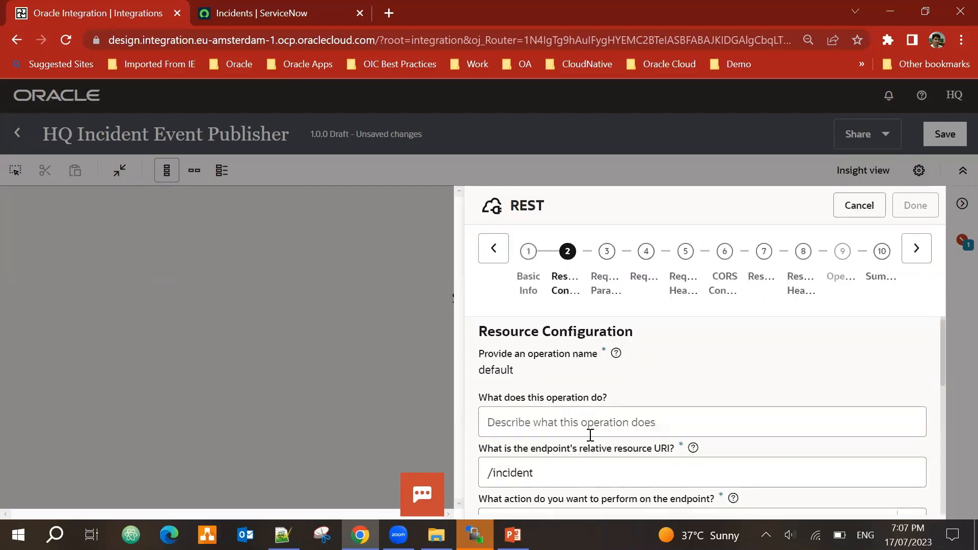
scroll(590, 434, down, 5)
click(572, 368)
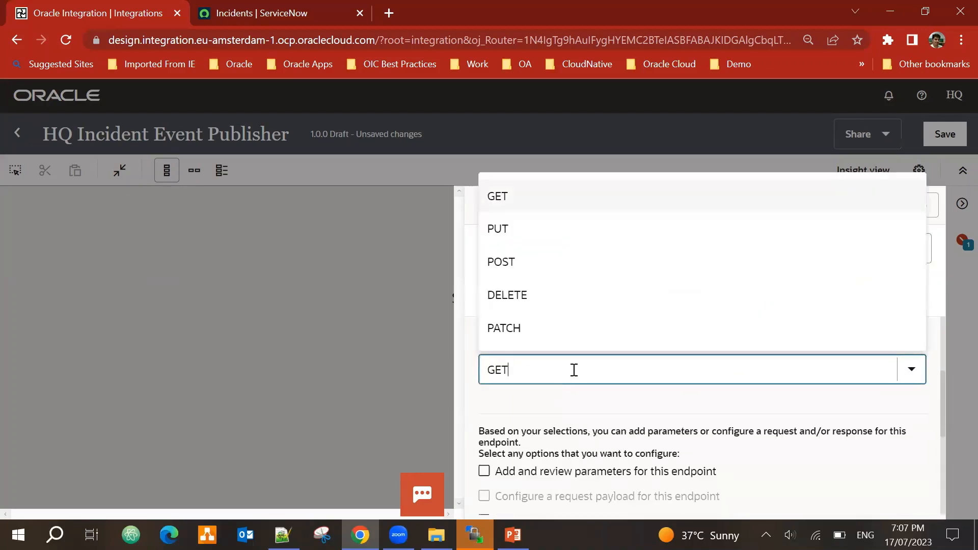
click(518, 263)
- Enable a request payload for the endpoint and proceed to the request configuration
scroll(695, 411, down, 2)
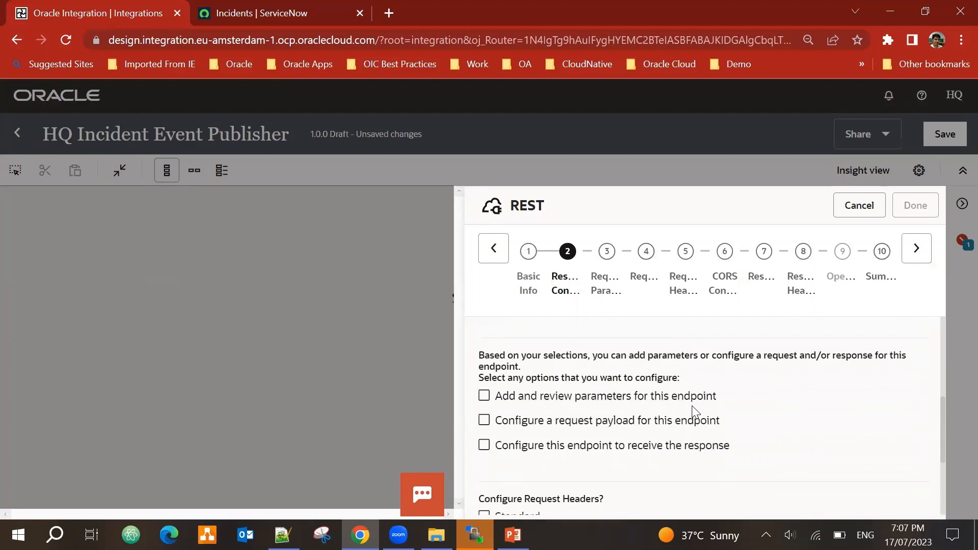
click(484, 421)
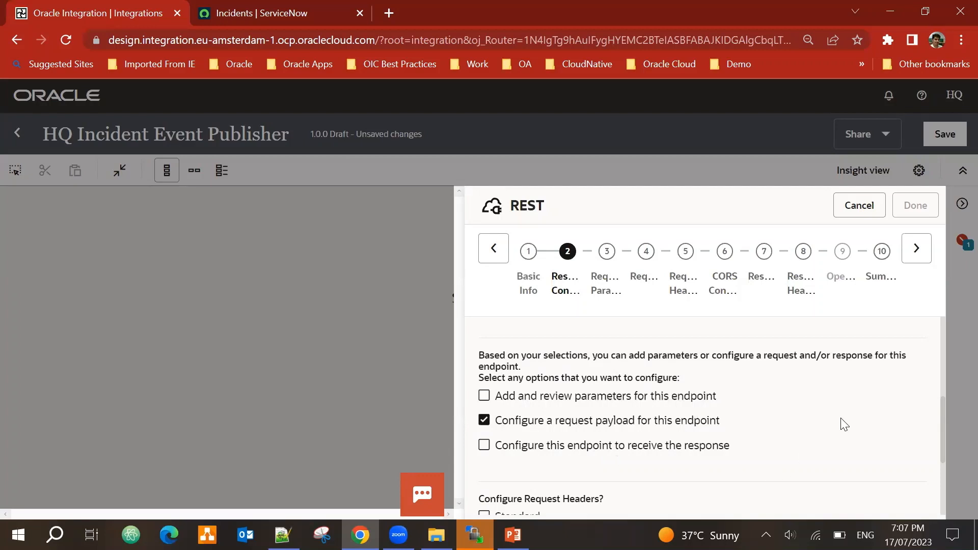
scroll(856, 400, down, 3)
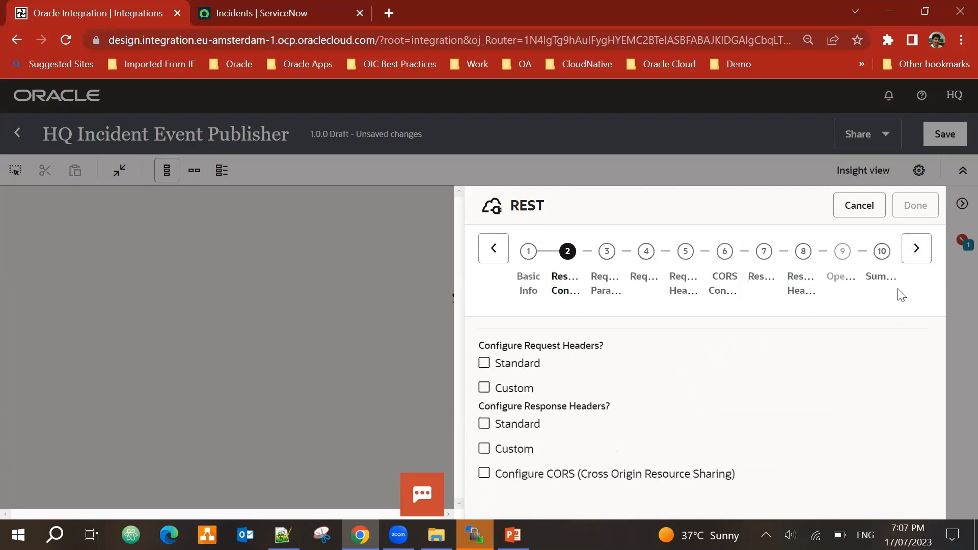
click(916, 249)
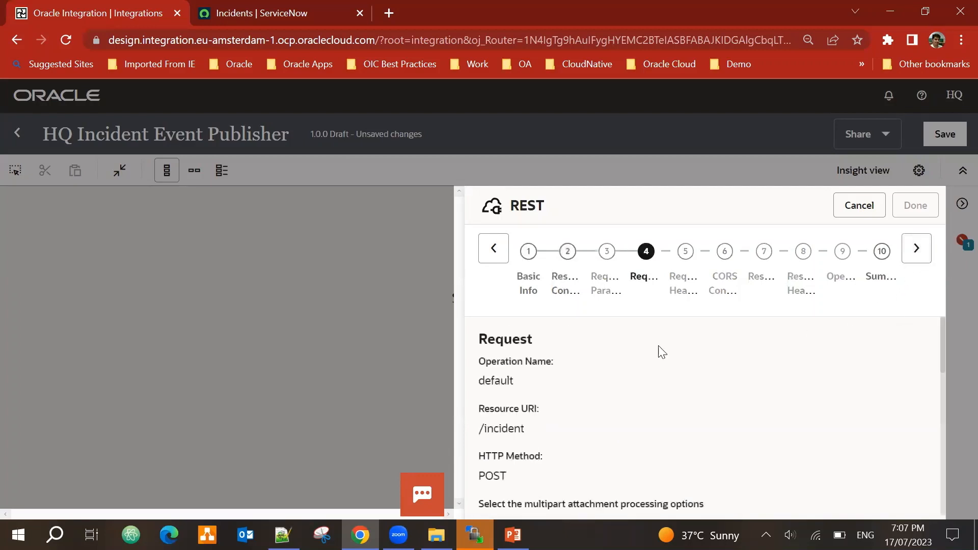
- Set the request payload format to JSON Sample
scroll(635, 402, down, 6)
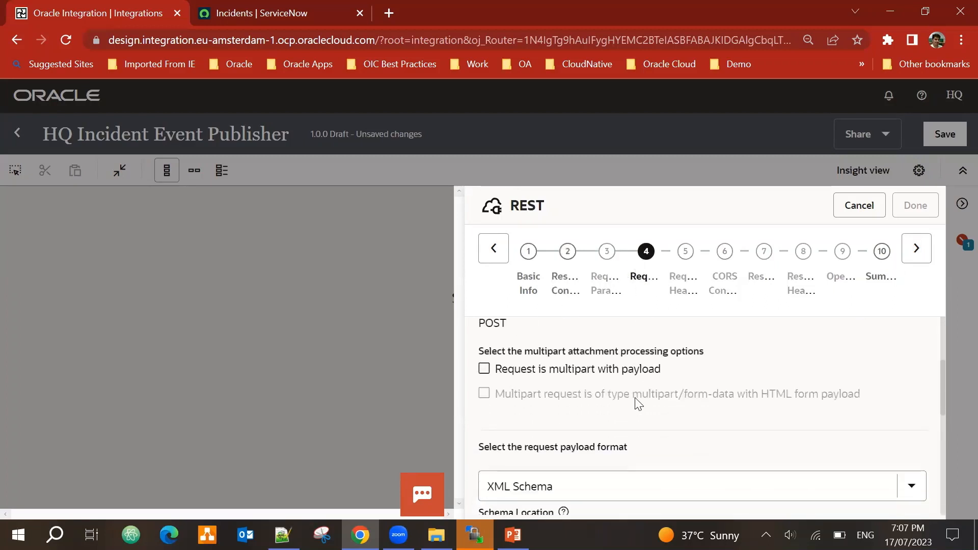
scroll(533, 383, up, 2)
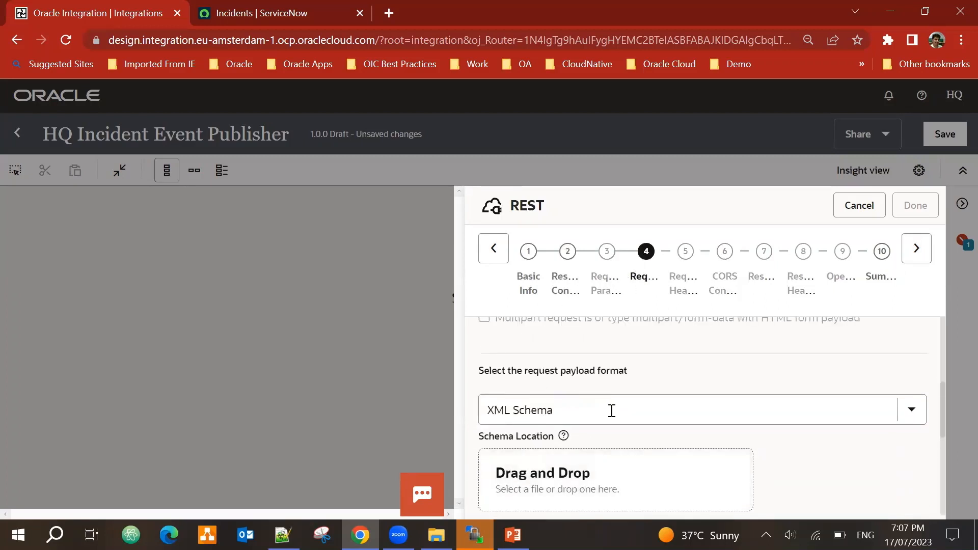
click(633, 411)
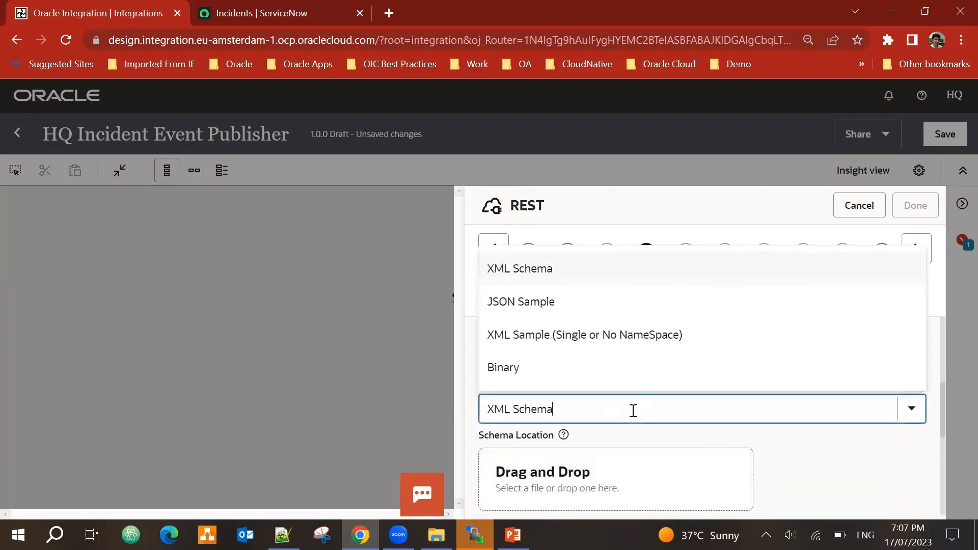
click(519, 305)
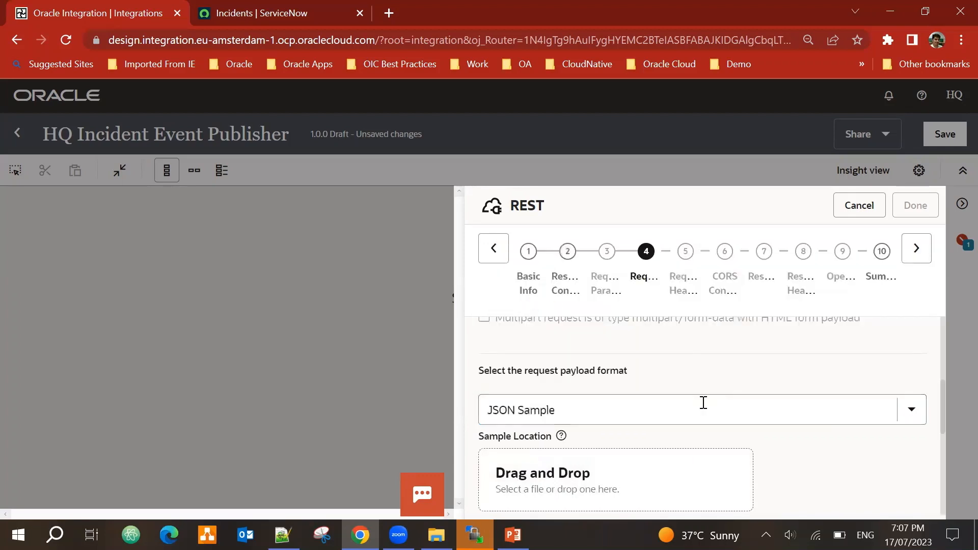
- Enter inline sample JSON: incident_description "Description of the incident", short_description "Short Description of the incident", urgency "2", impact "2", caller "Integration User"
scroll(703, 403, down, 3)
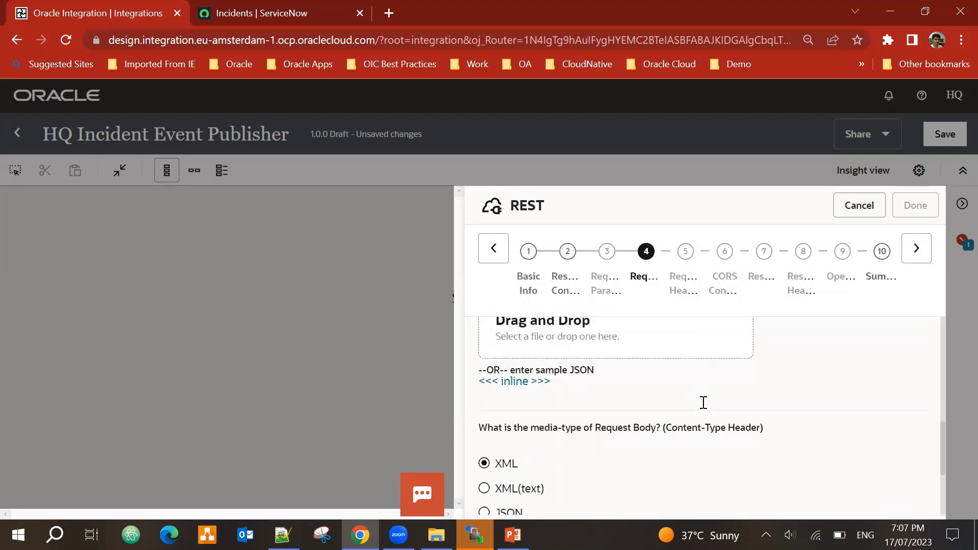
click(515, 382)
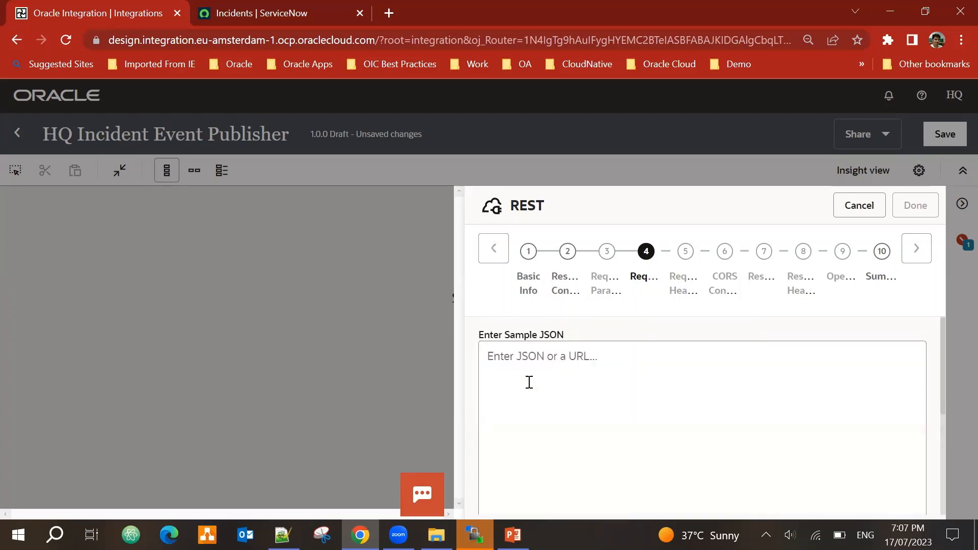
click(631, 373)
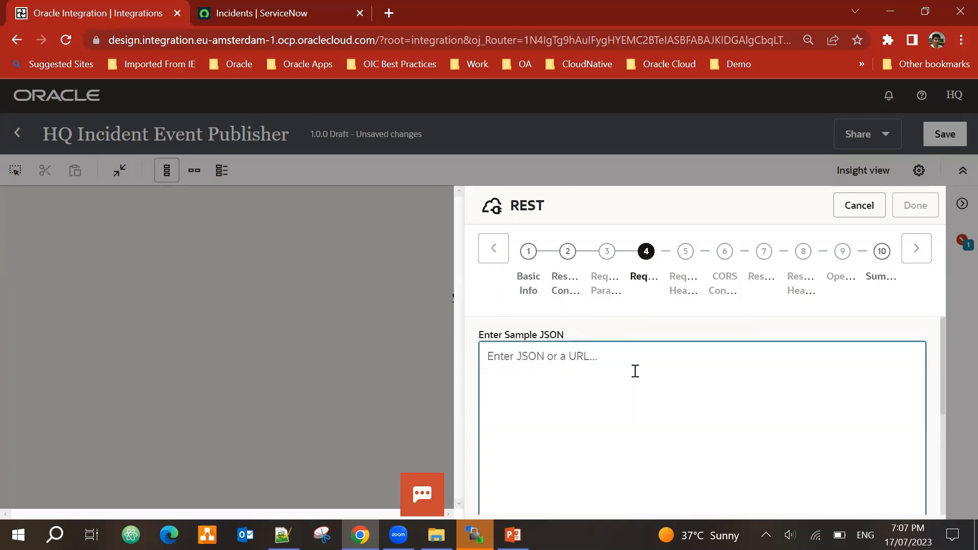
text({     "incident_description": "Description of the incident",     "short_description": "Short Description of the incident",     "urgency": "2",     "impact": "2",     "caller": "Integration User" })
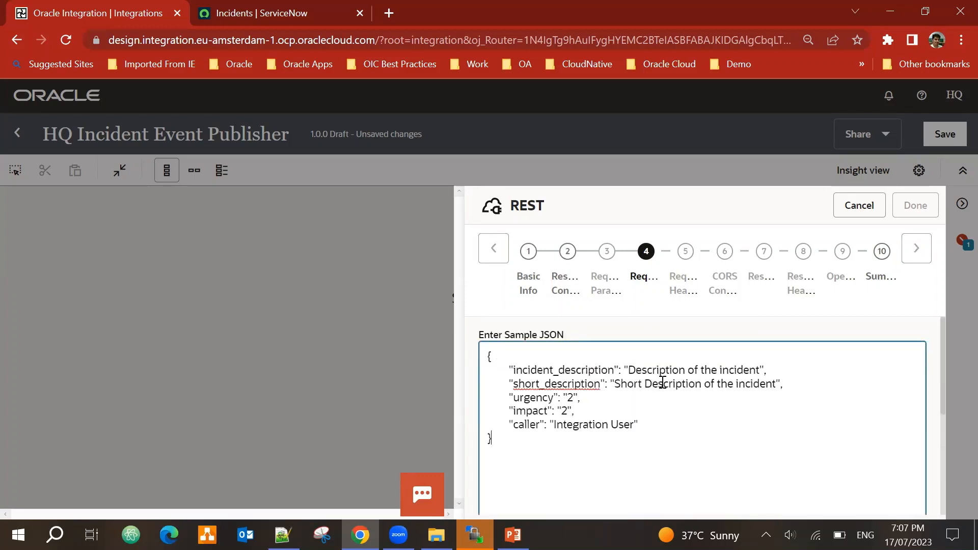
scroll(661, 386, down, 1)
scroll(657, 386, up, 1)
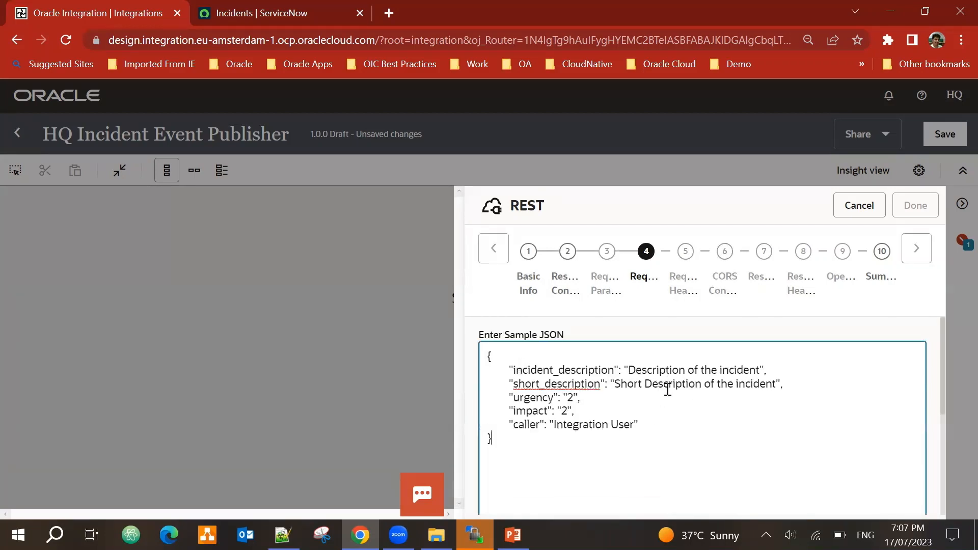
- Accept the sample JSON as the request payload, then review the endpoint summary and finish the CreateIncident REST trigger
scroll(729, 416, down, 5)
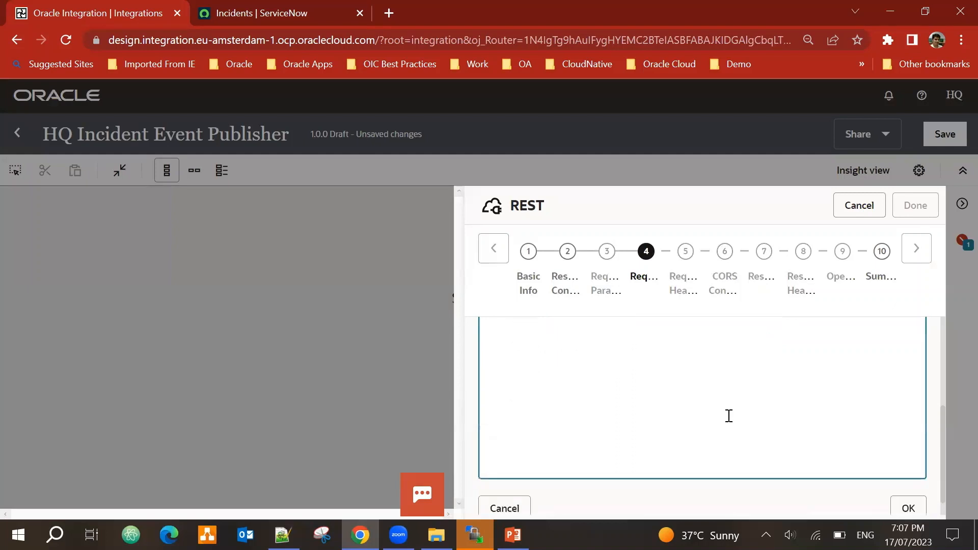
click(892, 485)
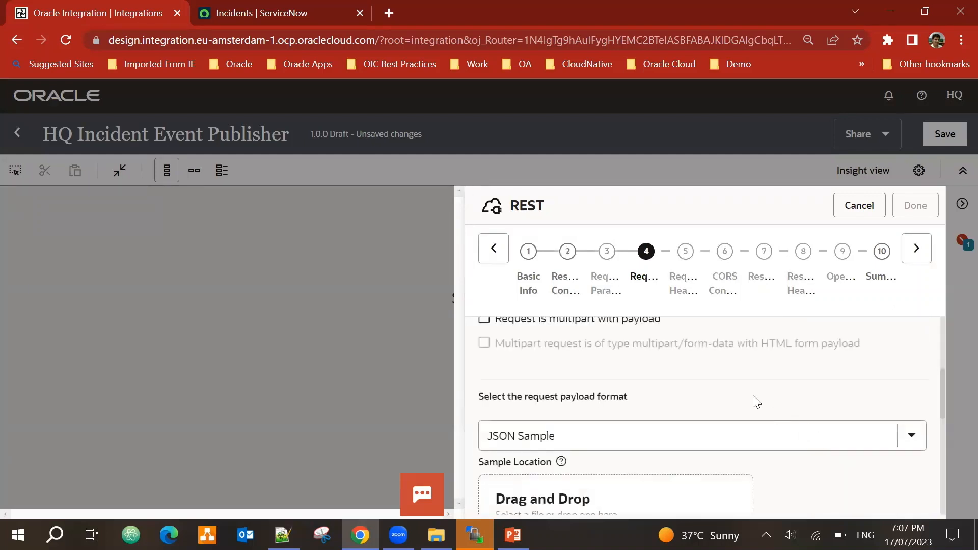
scroll(756, 402, down, 3)
scroll(756, 402, up, 3)
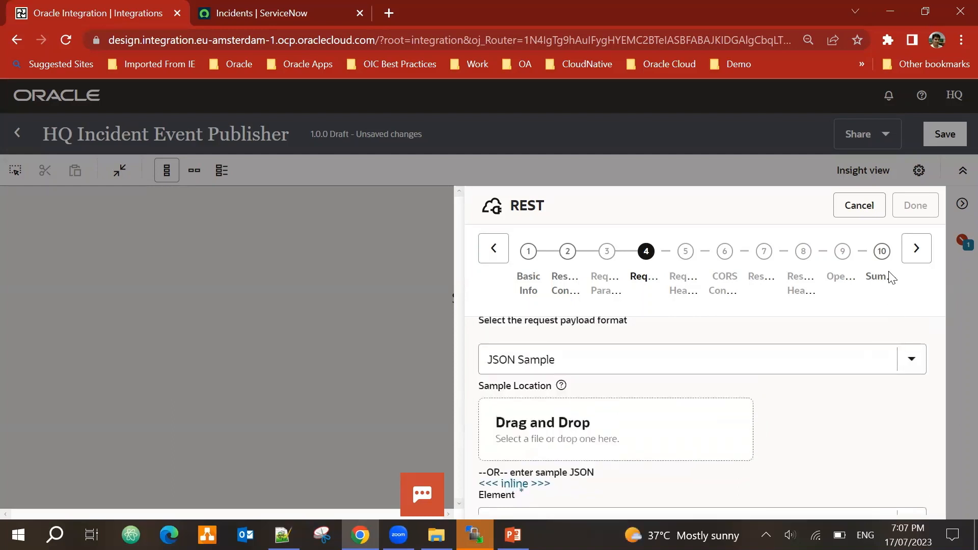
click(916, 248)
scroll(732, 399, down, 1)
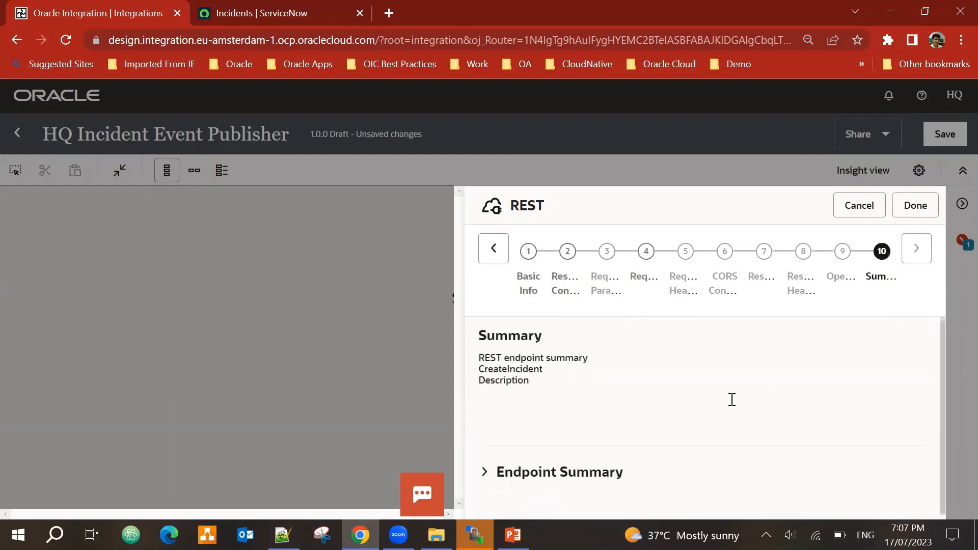
click(483, 480)
scroll(645, 421, down, 3)
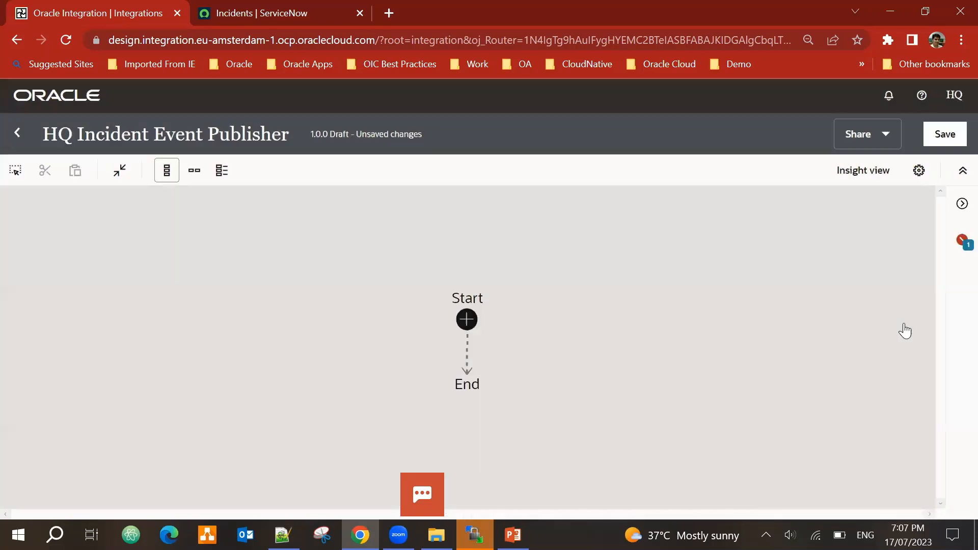
- Switch the canvas to the horizontal layout and add a Publish event action between the CreateIncident trigger and the end
click(194, 171)
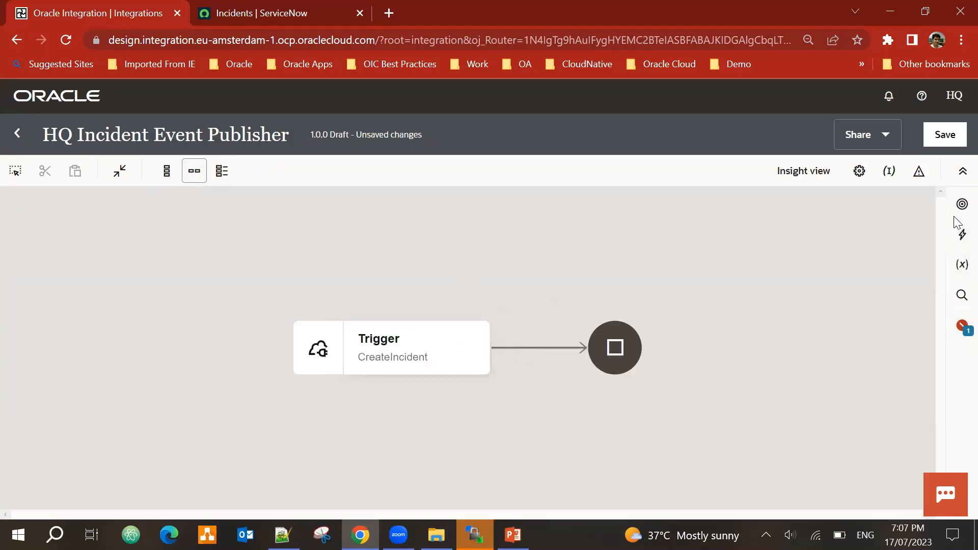
click(962, 237)
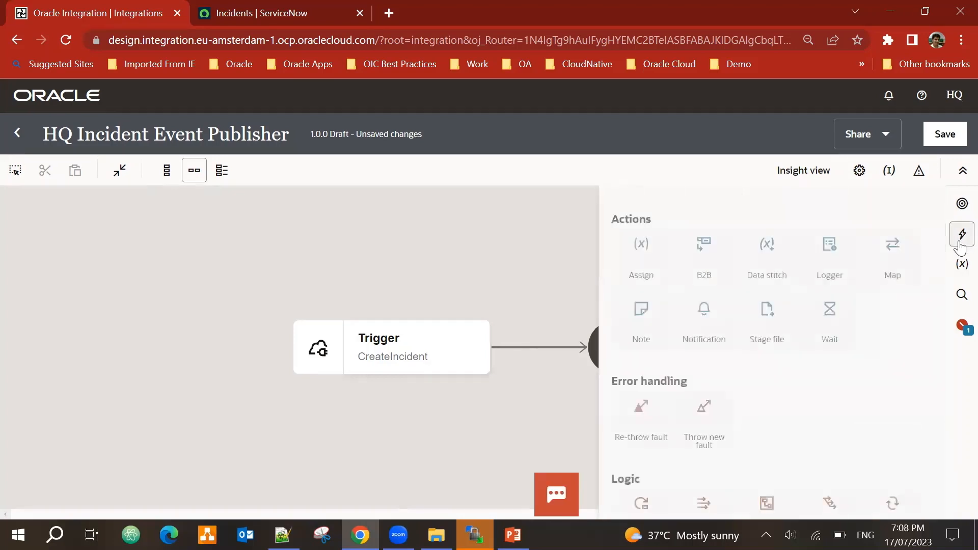
scroll(779, 371, down, 3)
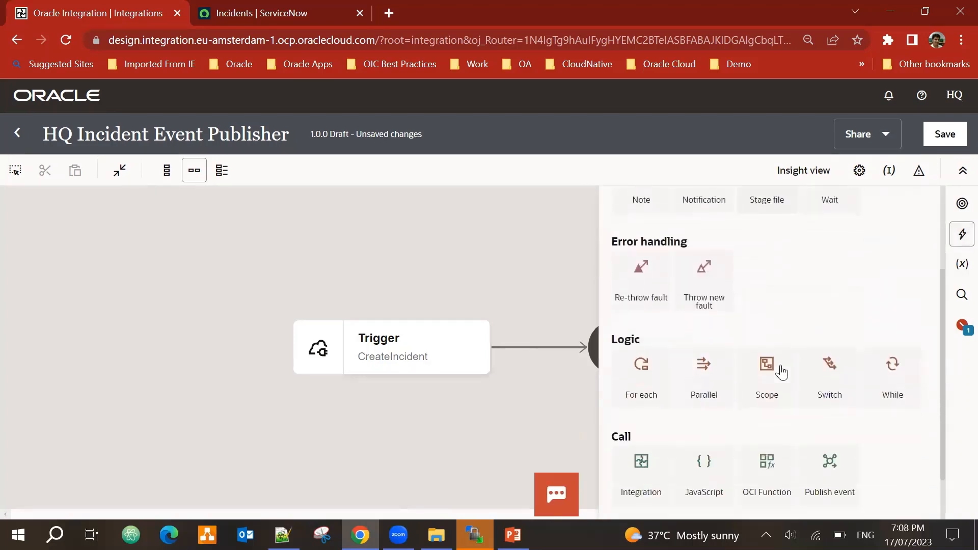
scroll(672, 367, down, 1)
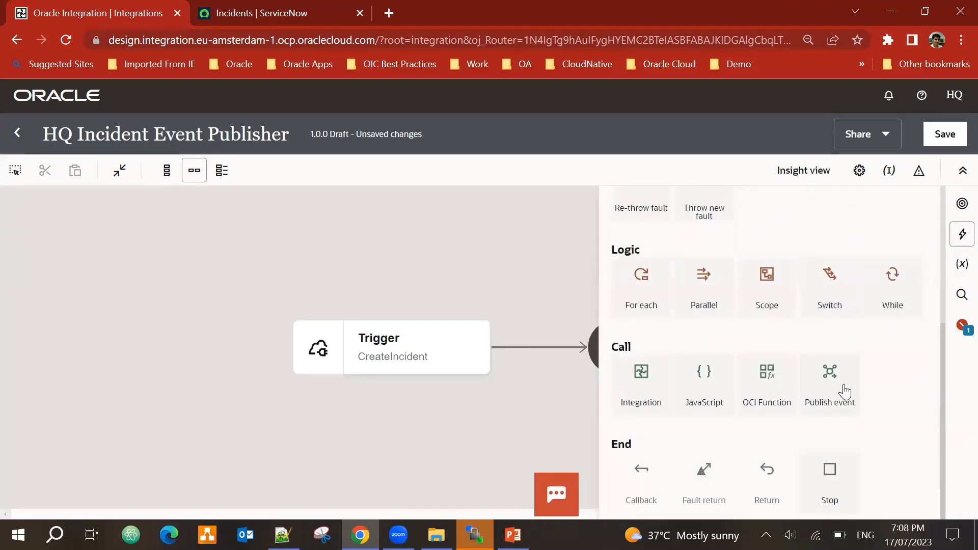
drag(837, 390, 537, 345)
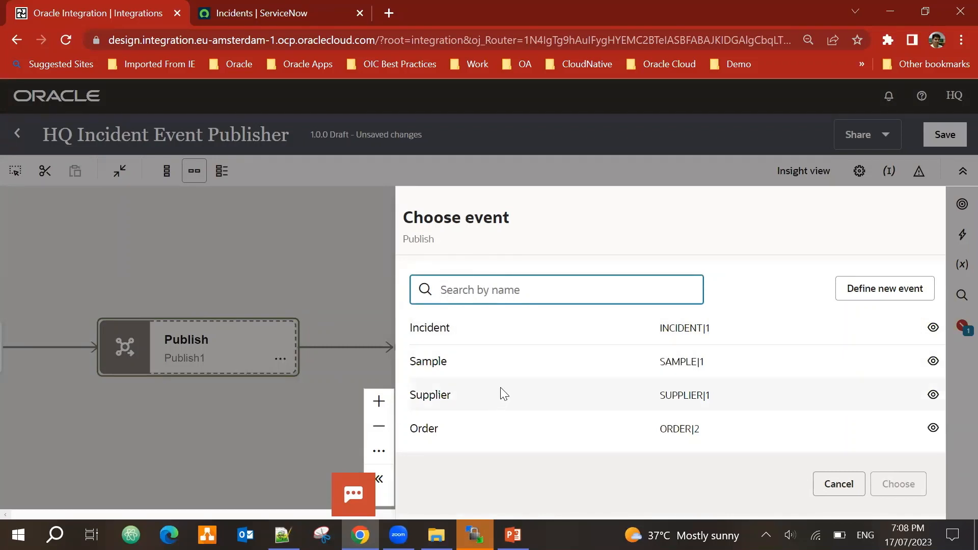
- Choose the Incident event for the publish action, check its structure and finish the action's configuration
click(462, 333)
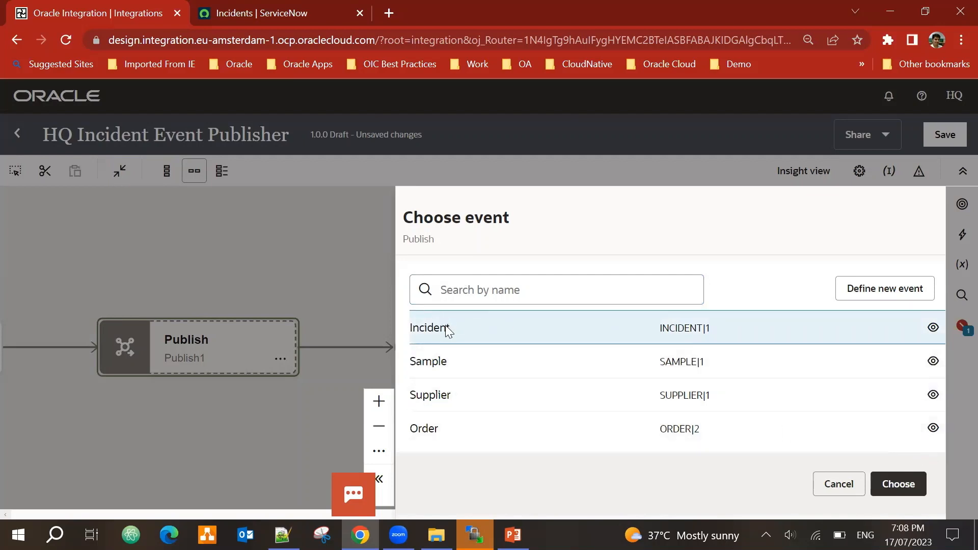
click(907, 487)
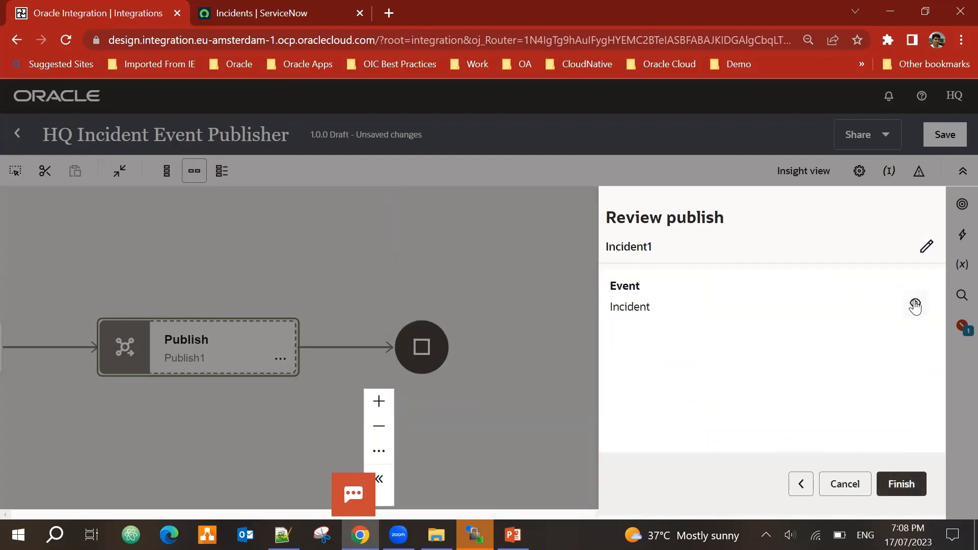
click(915, 307)
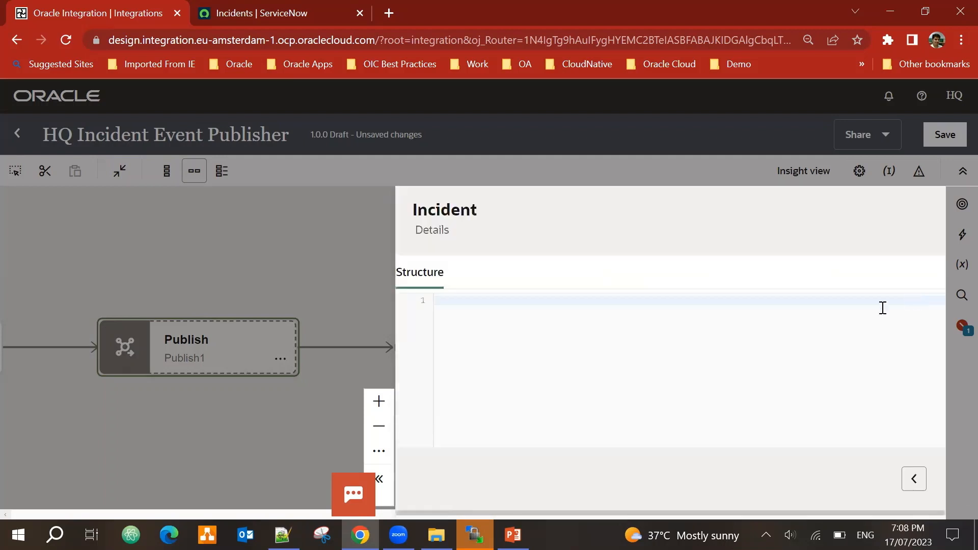
click(913, 479)
click(902, 485)
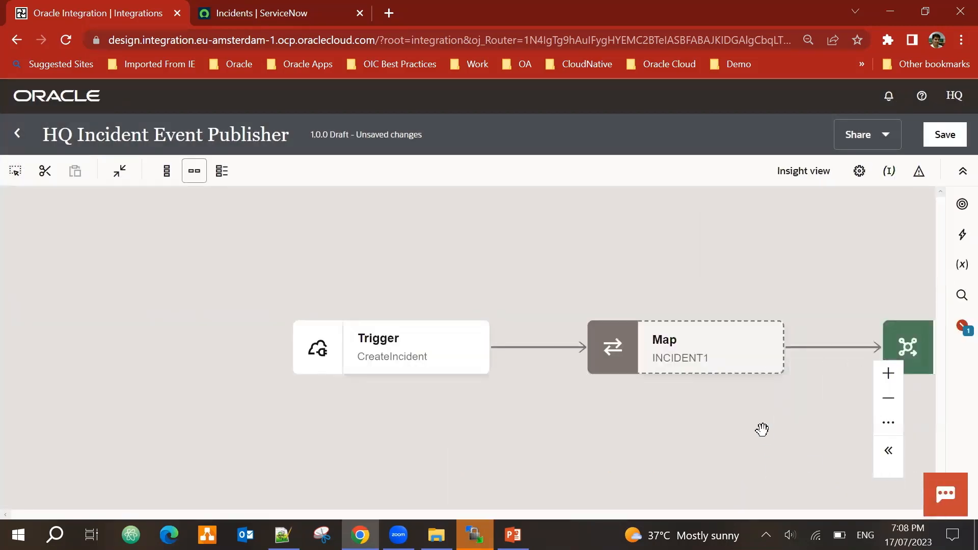
- Open the INCIDENT1 map for editing and expand the Request Wrapper on both the source and target sides
drag(762, 430, 495, 414)
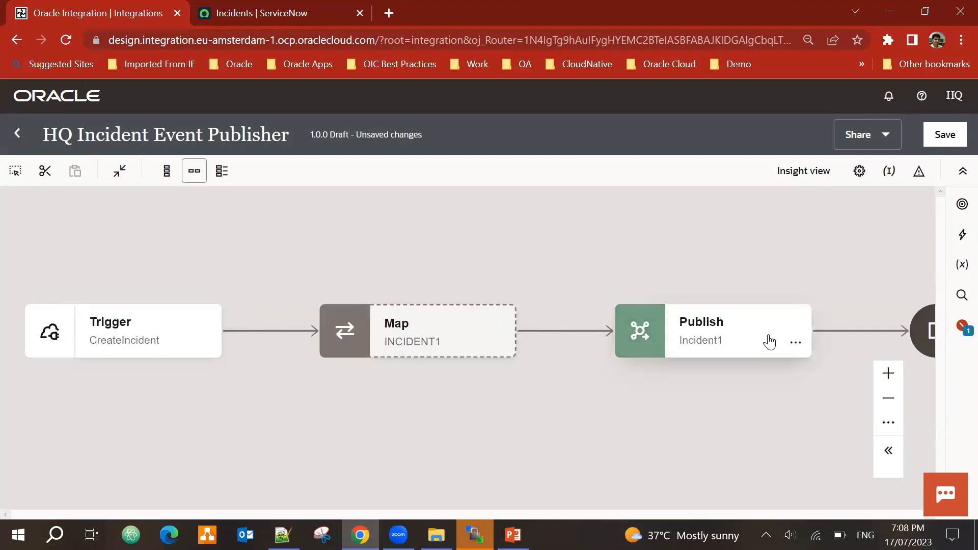
click(510, 350)
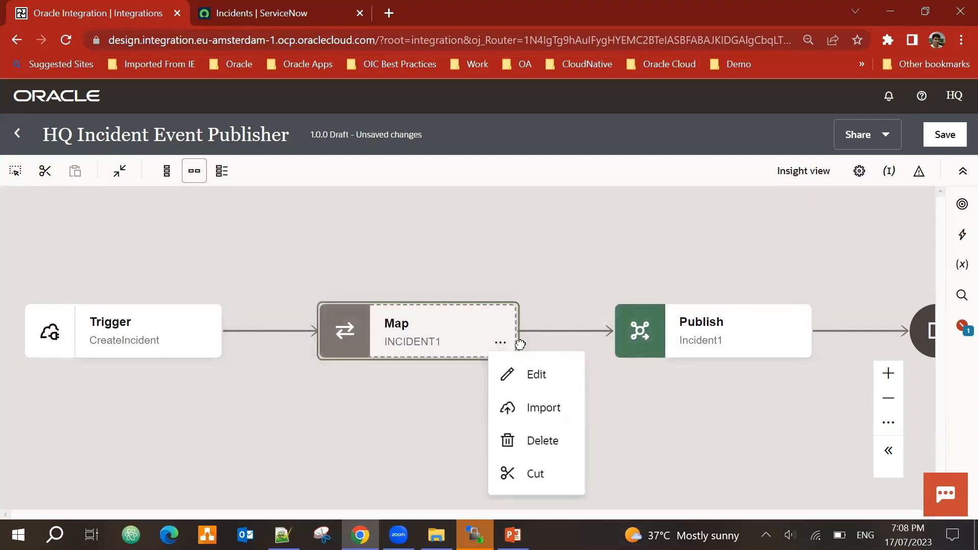
click(540, 373)
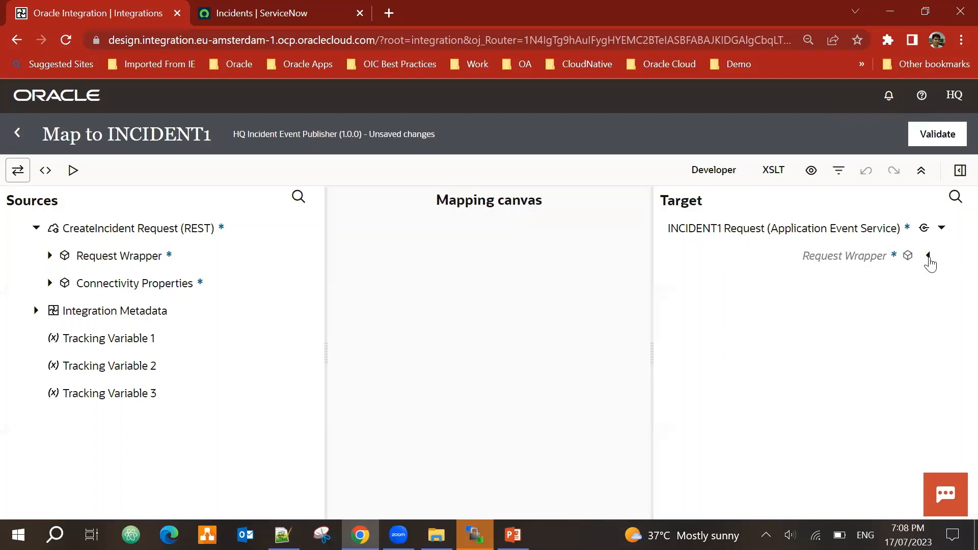
click(928, 256)
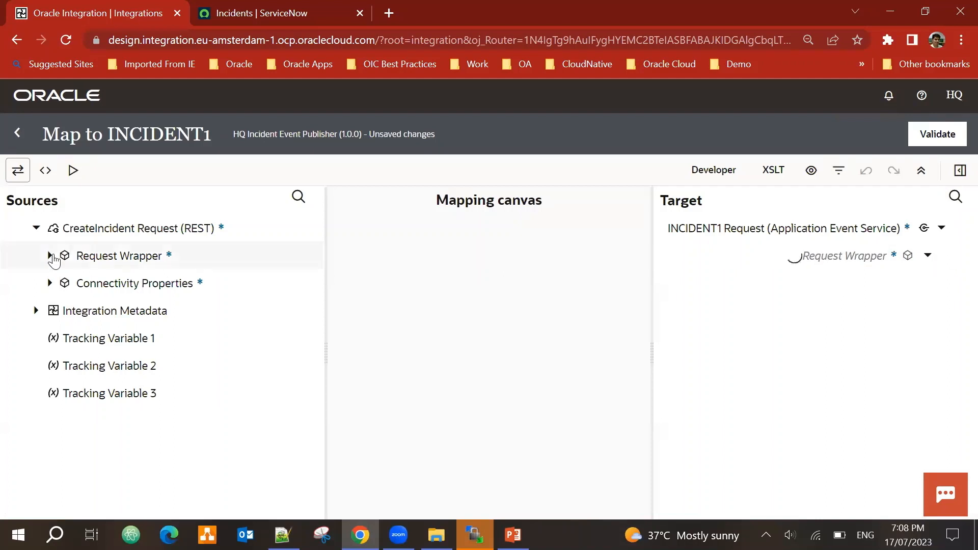
click(50, 257)
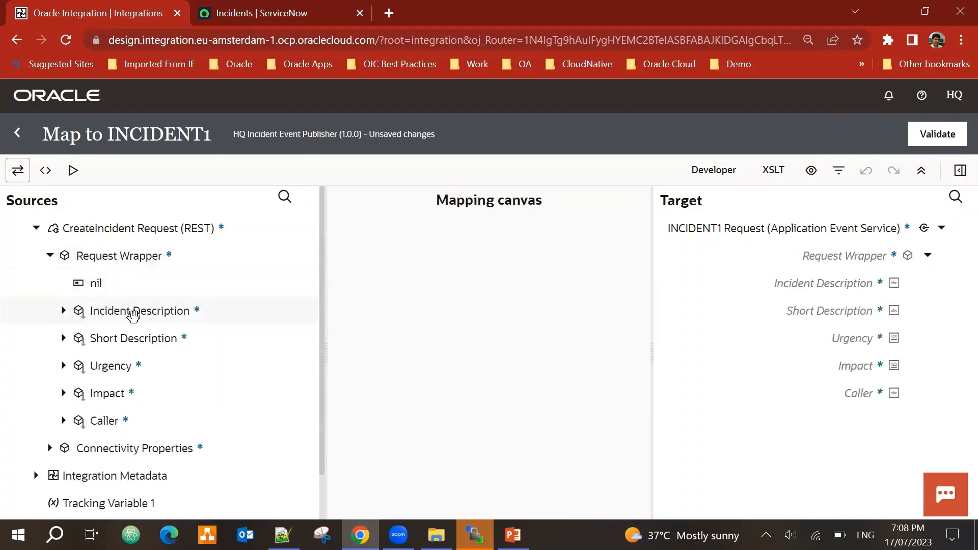
- Map the source fields Incident Description, Short Description, Urgency, Impact and Caller to the matching target fields
drag(130, 310, 765, 284)
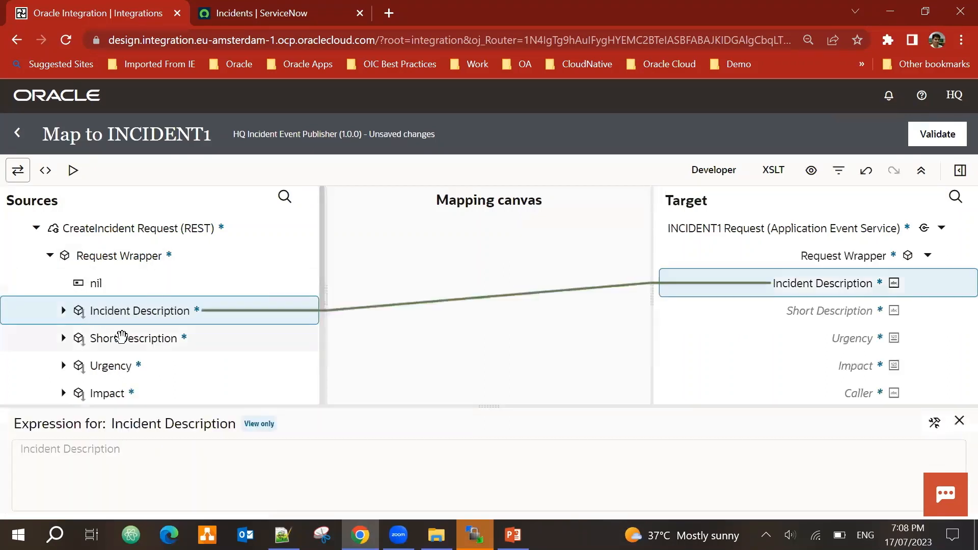
drag(121, 339, 770, 312)
drag(112, 366, 791, 338)
drag(120, 394, 802, 362)
scroll(230, 394, down, 2)
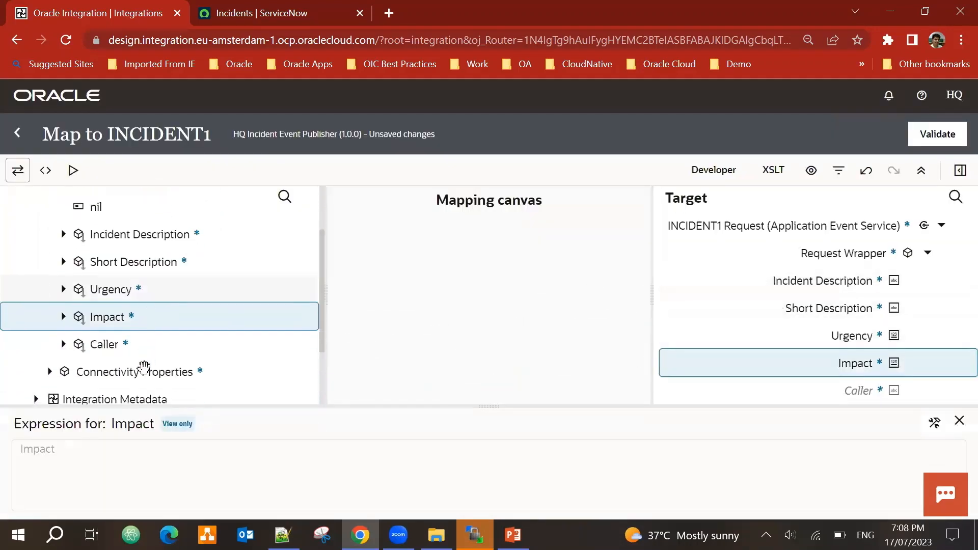
drag(102, 344, 857, 395)
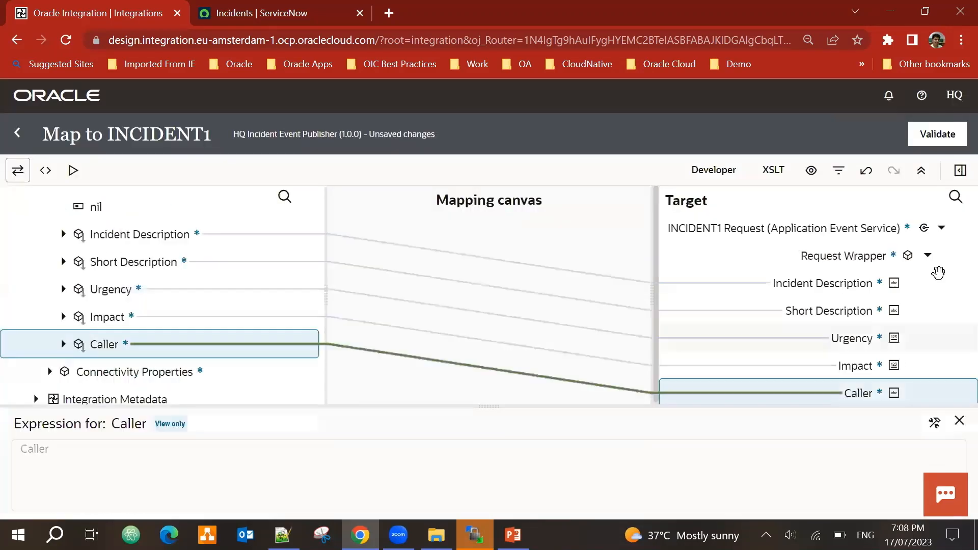
- Validate the INCIDENT1 mapping and return to the integration canvas
click(950, 135)
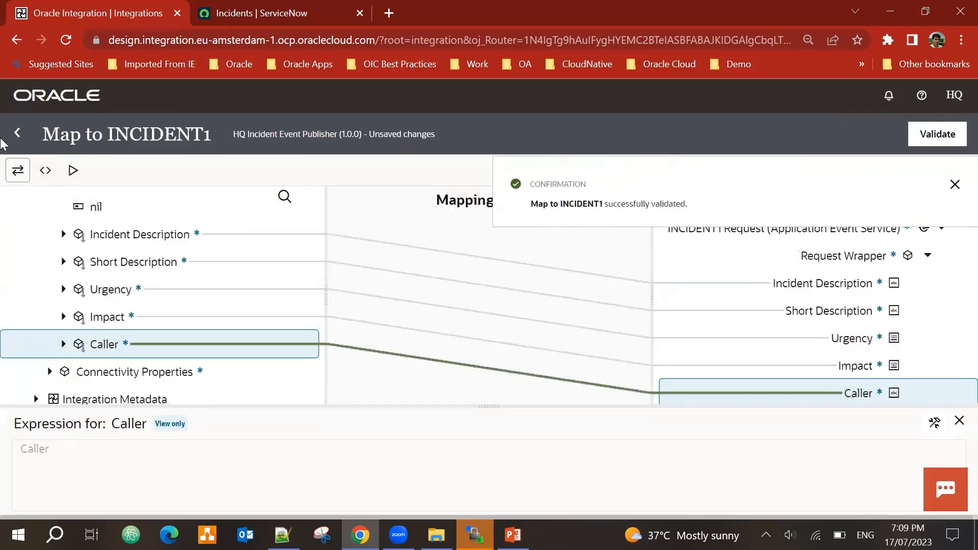
click(21, 134)
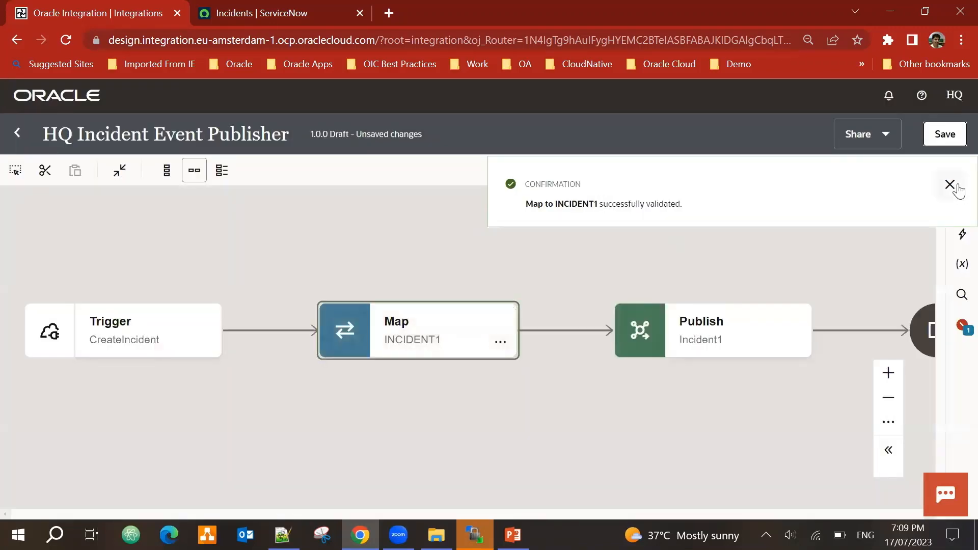
click(956, 188)
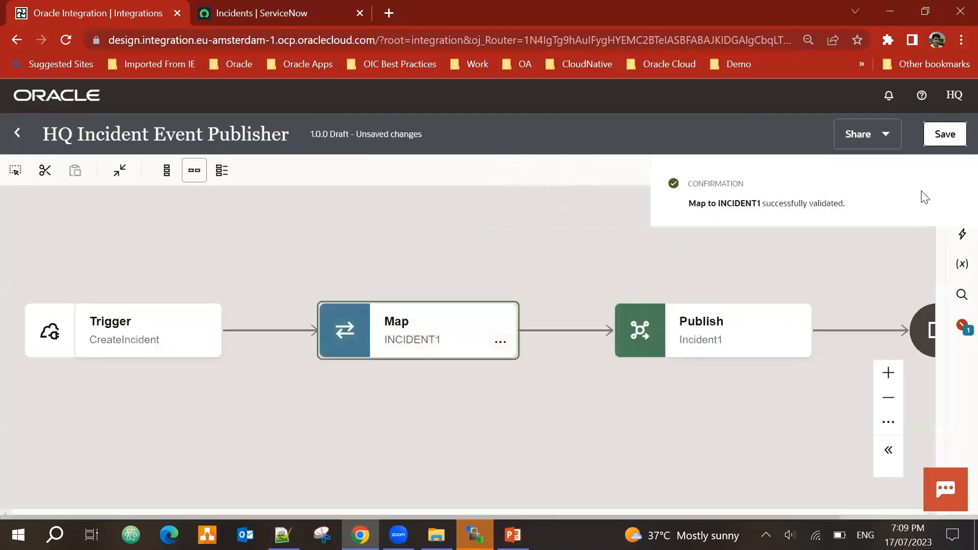
- Assign short_description as the primary business identifier and caller as the second one, and save the integration
click(891, 171)
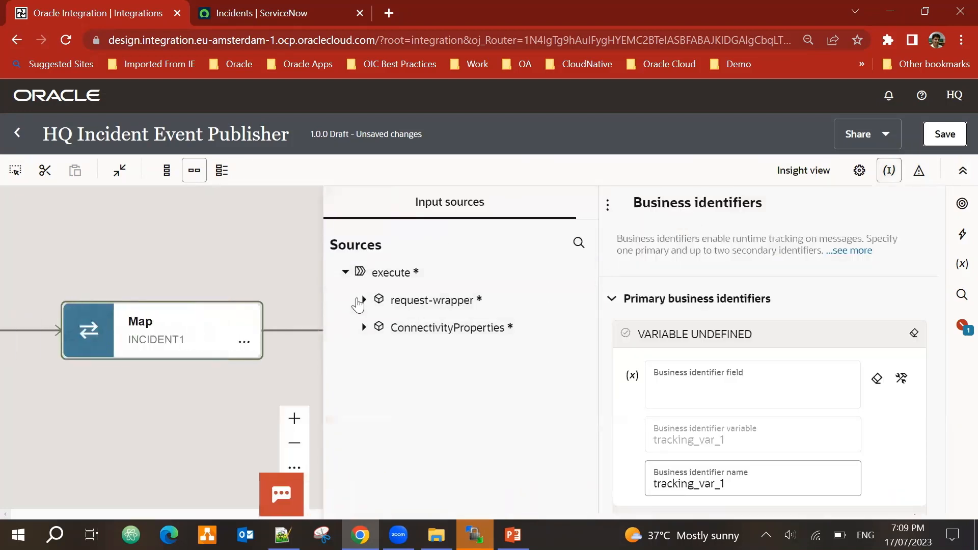
click(361, 301)
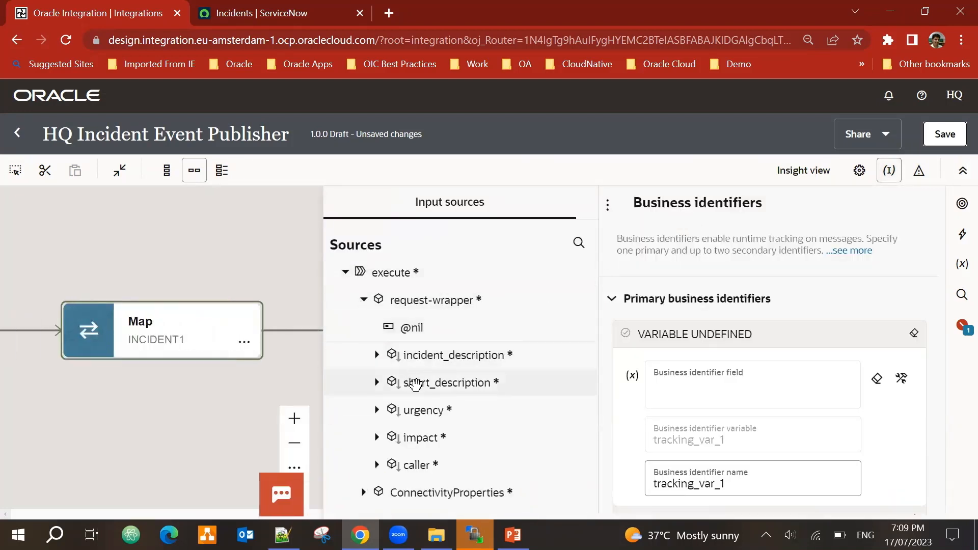
drag(407, 383, 775, 386)
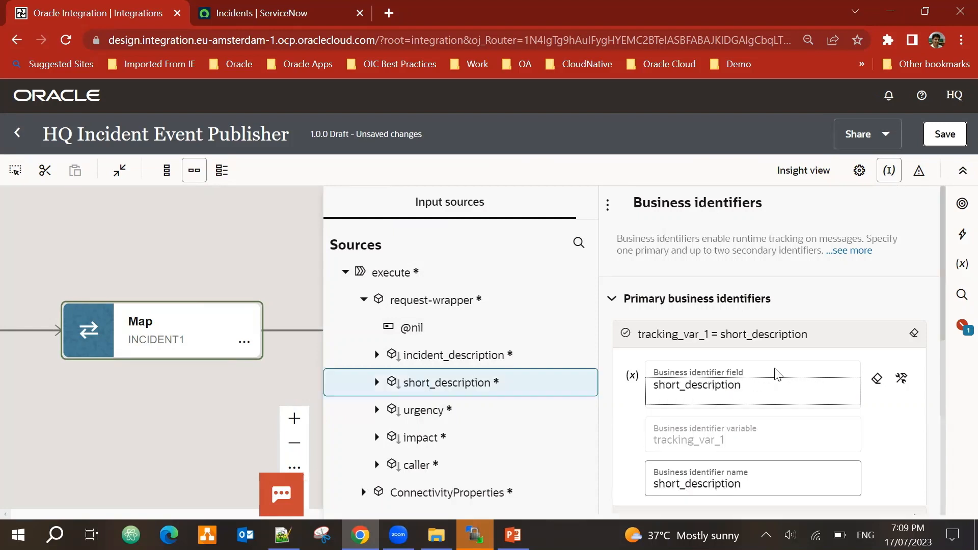
scroll(790, 337, down, 4)
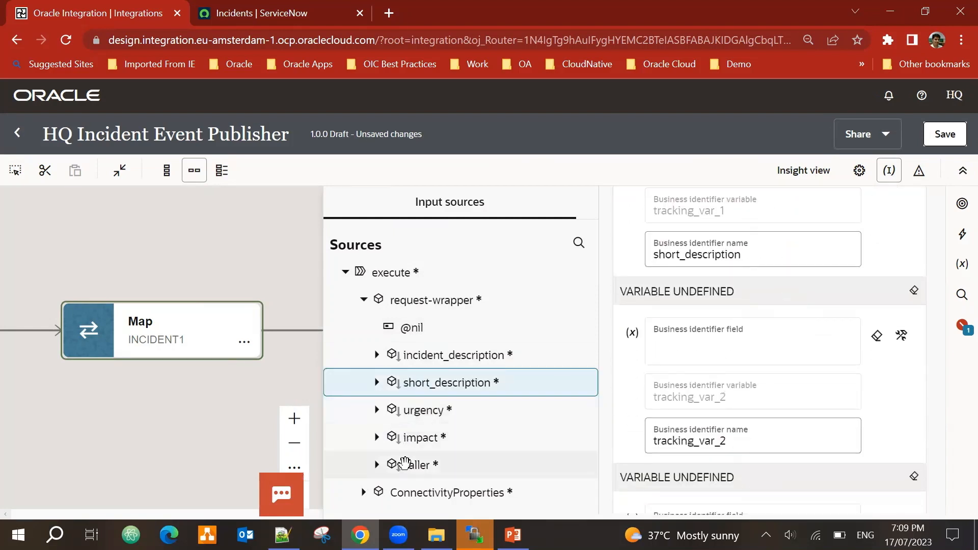
drag(395, 464, 716, 343)
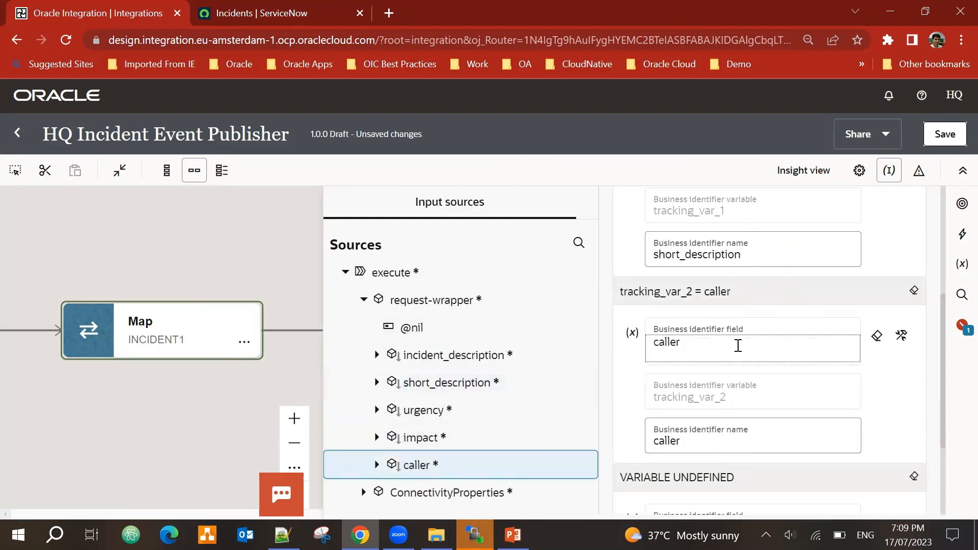
click(945, 134)
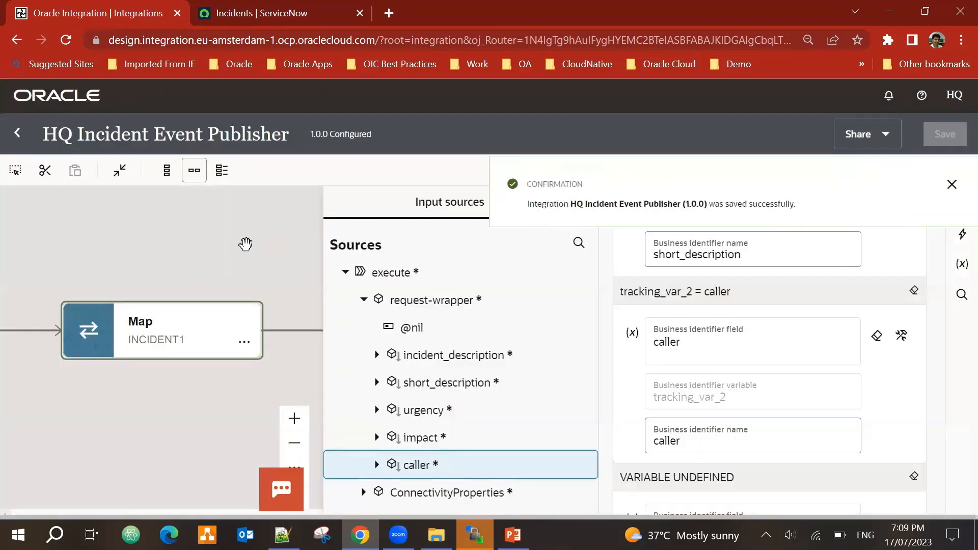
- Return to the integrations list and activate HQ Incident Event Publisher with the Debug tracing level
click(18, 134)
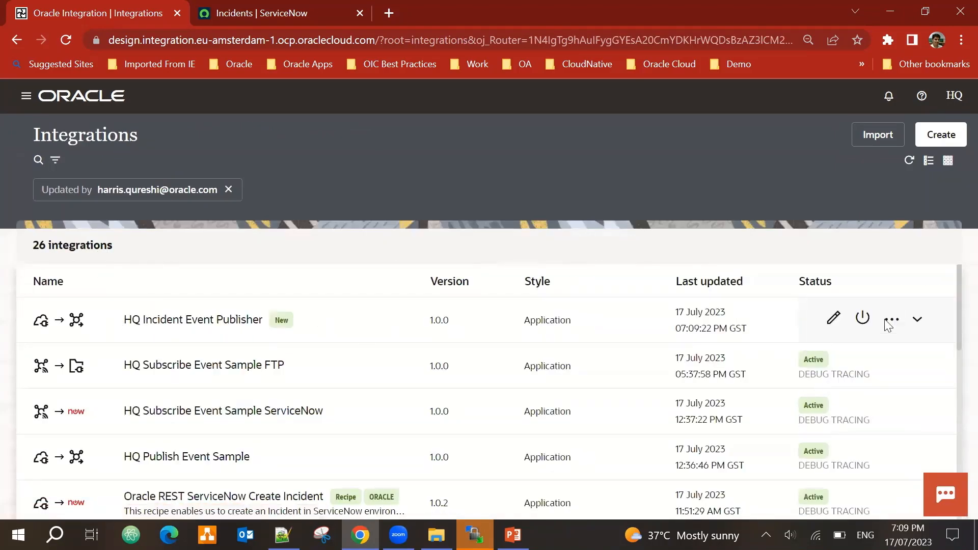
click(863, 319)
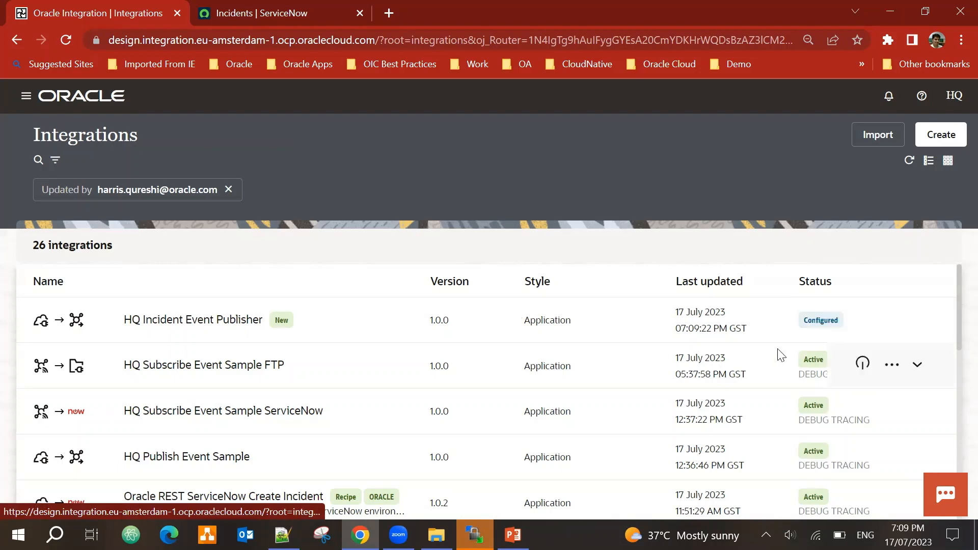
click(681, 280)
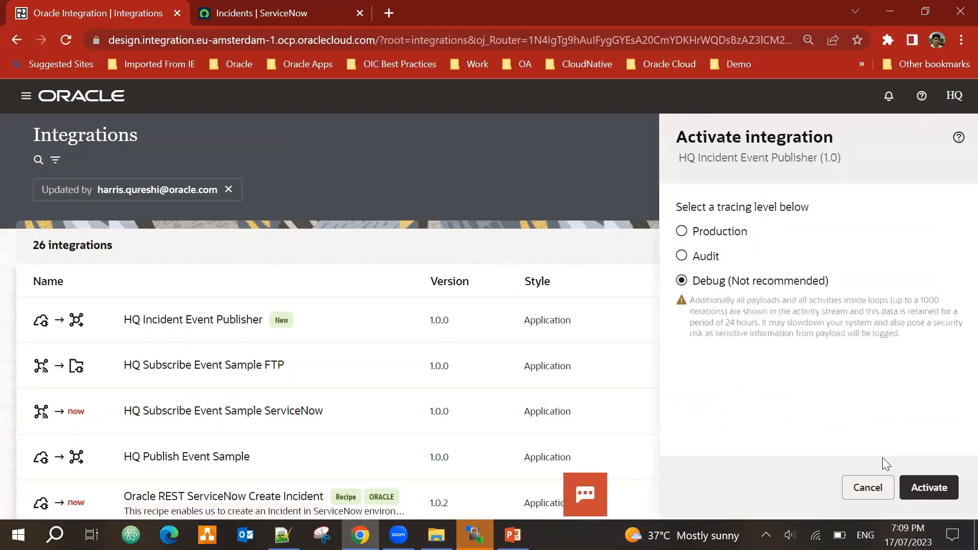
click(928, 487)
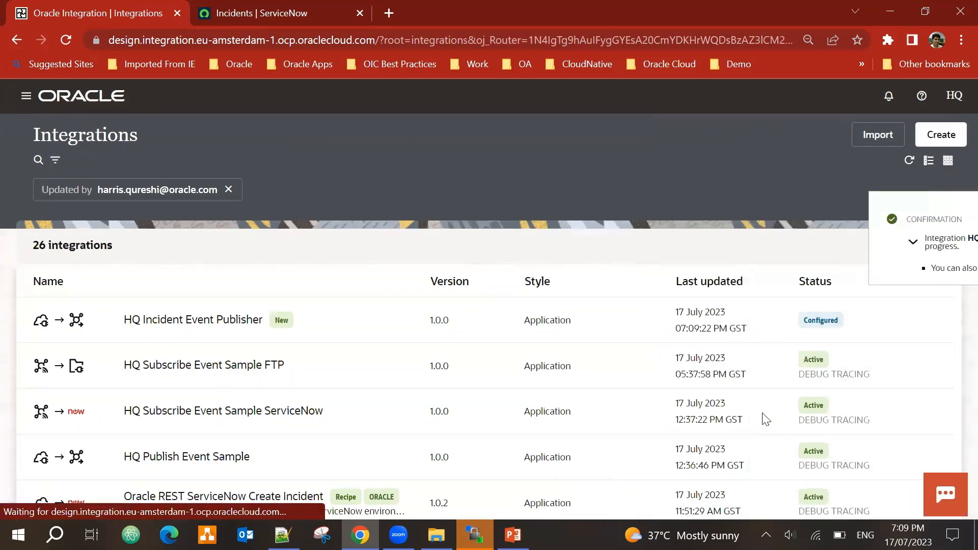
- Create an event-triggered integration named HQ Subscribe Incident Event ServiceNow
click(941, 136)
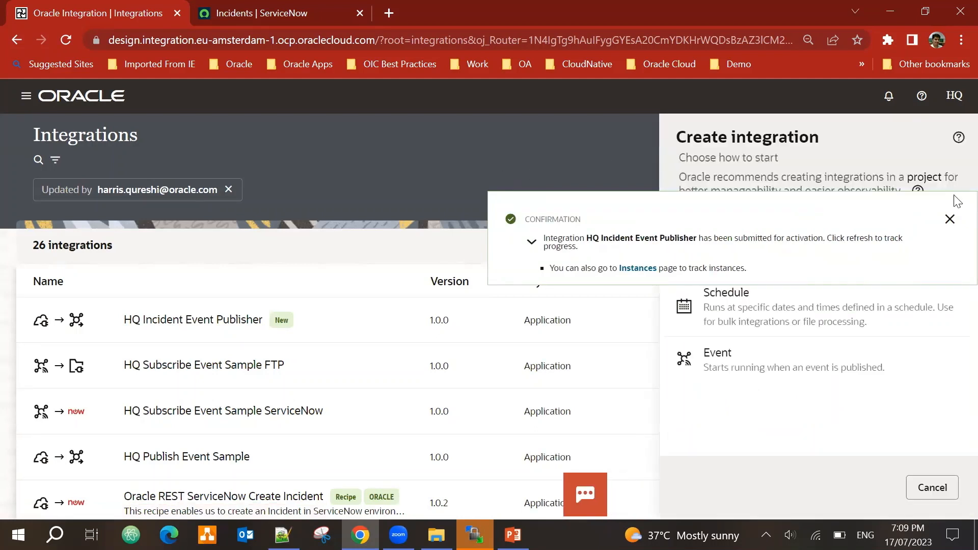
click(950, 223)
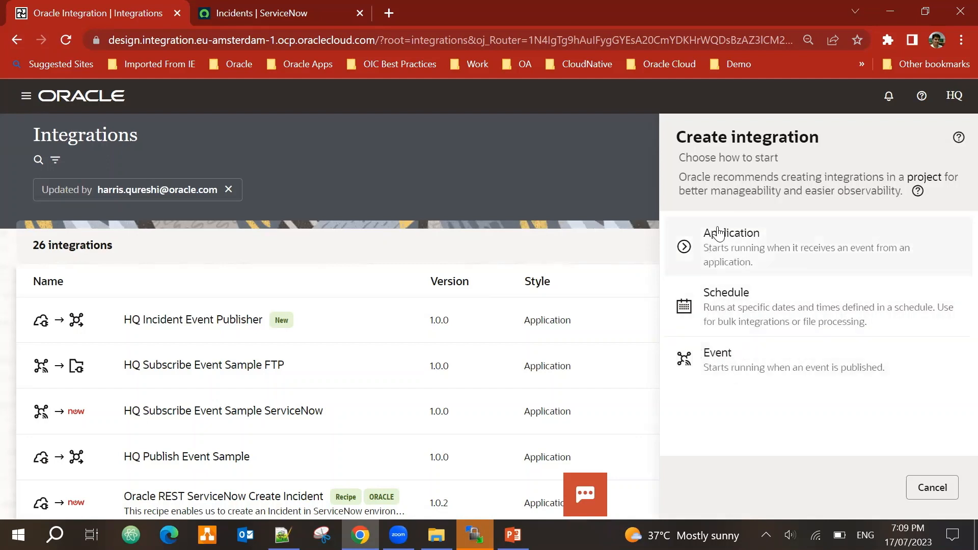
click(672, 364)
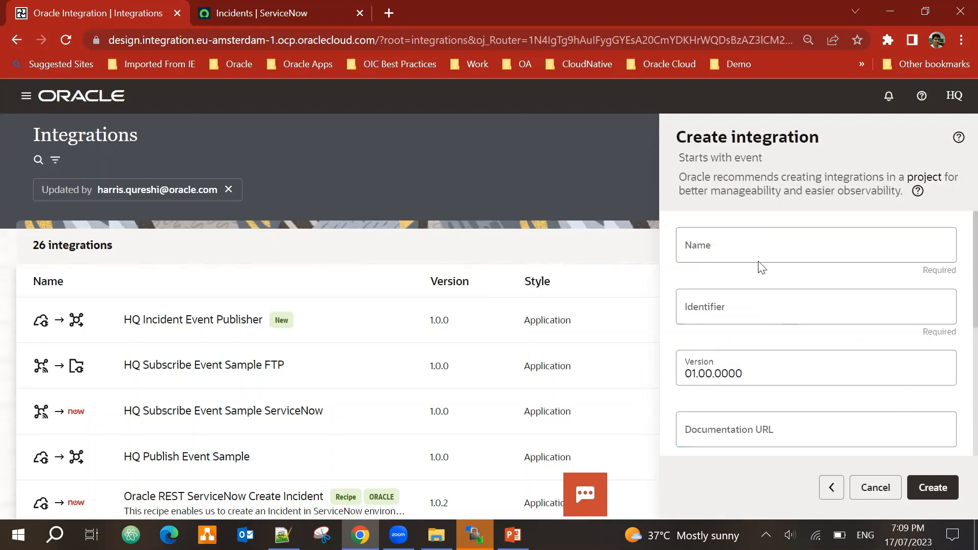
click(756, 248)
text(HQ )
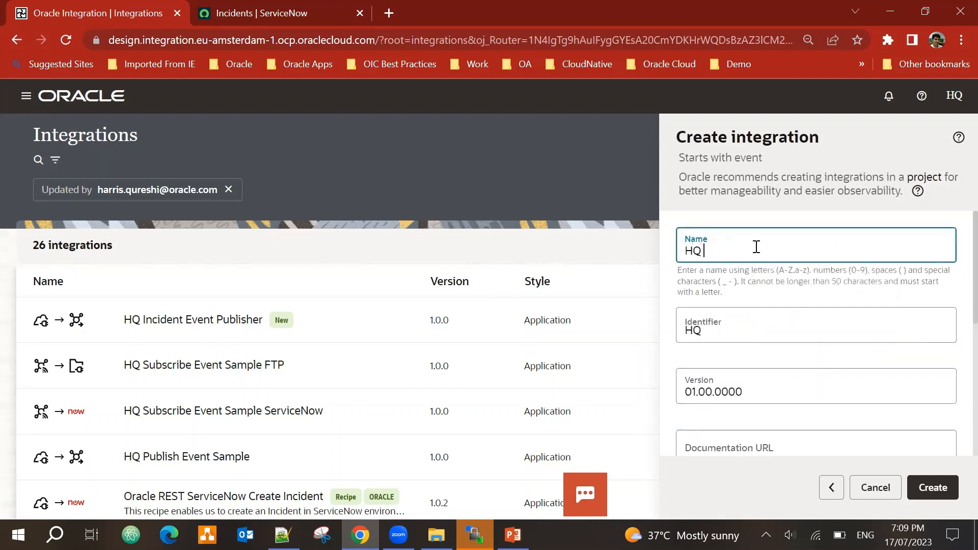
text(Subscribe )
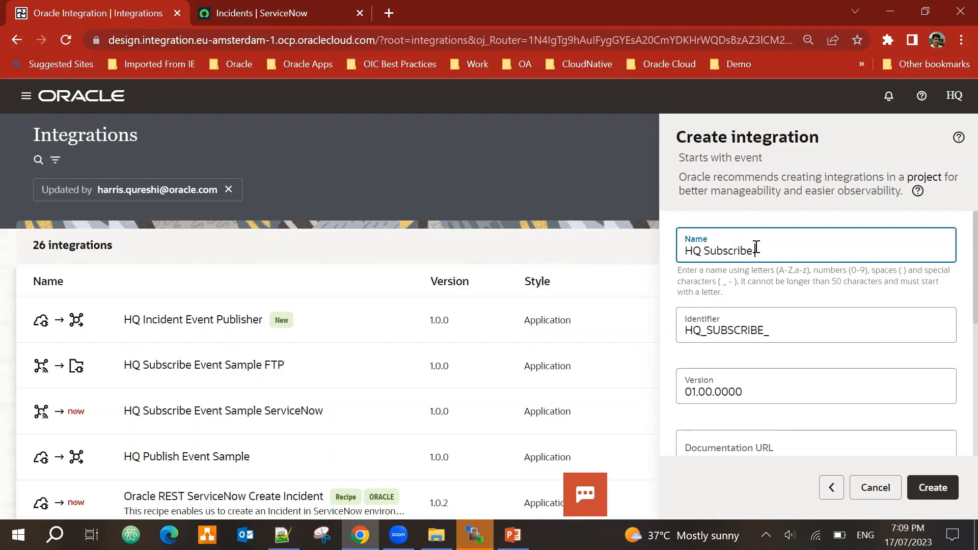
text(Incident Even)
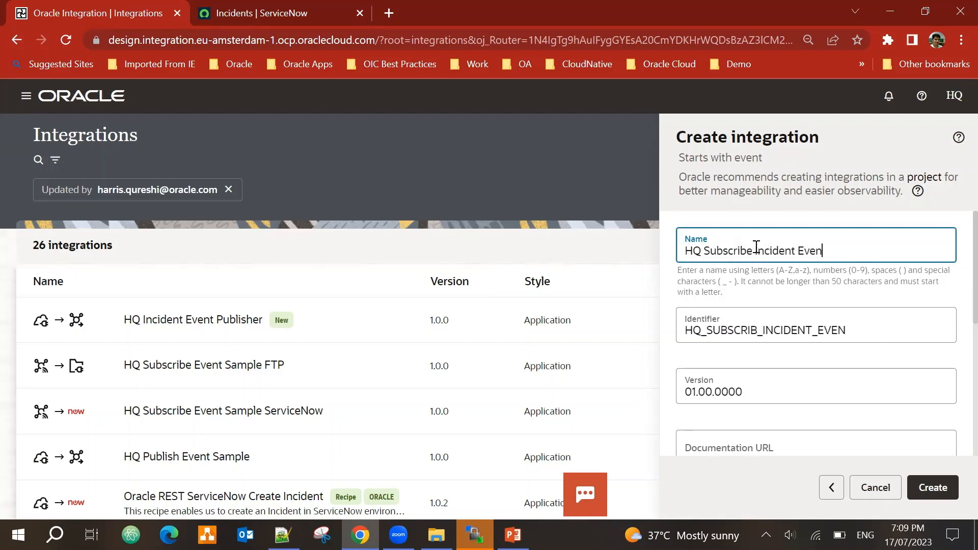
text(t ServiceNow)
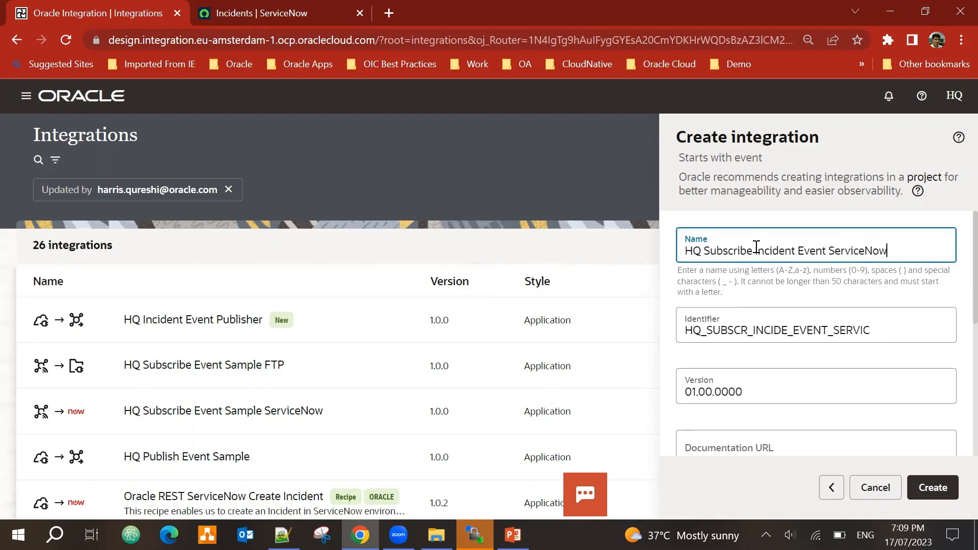
scroll(830, 326, down, 2)
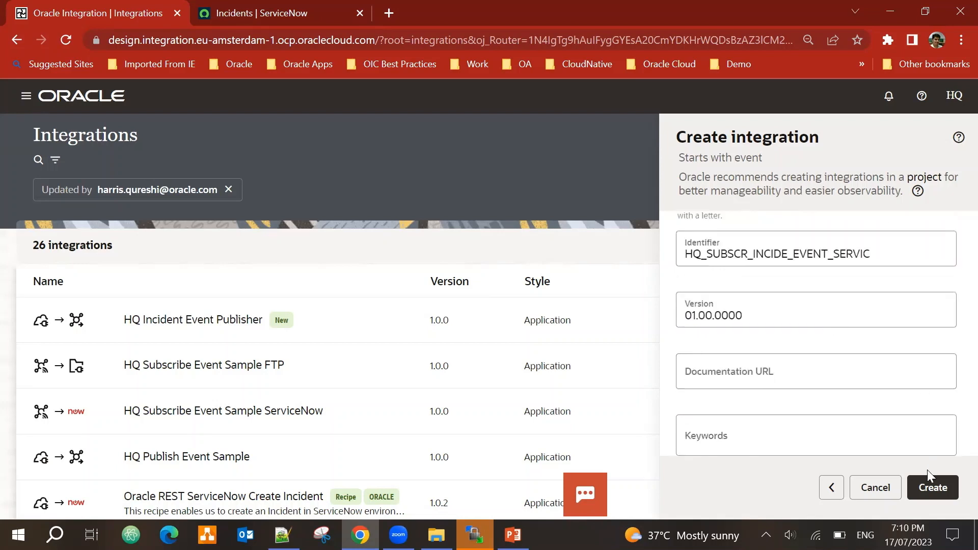
click(930, 489)
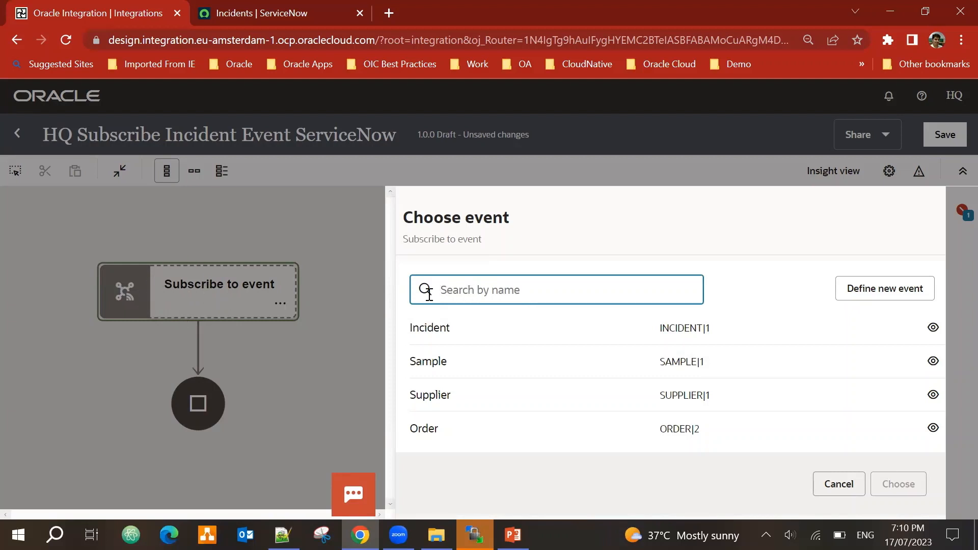
- Review the Incident event's structure and set the integration to subscribe to that event
click(512, 332)
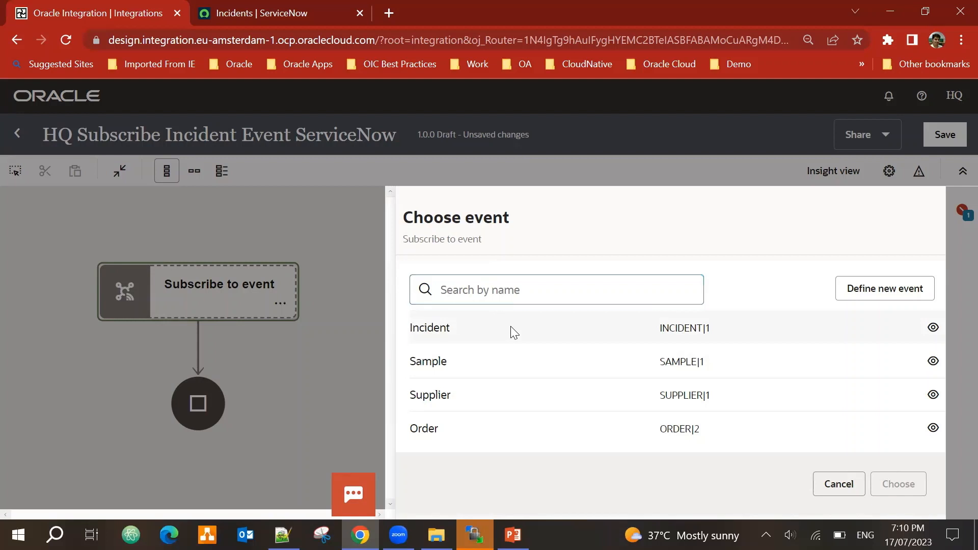
click(935, 329)
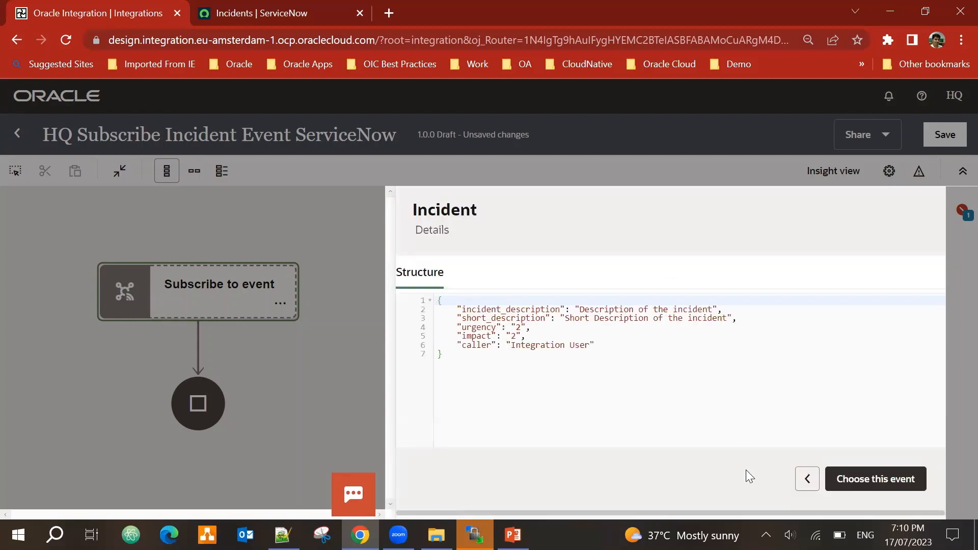
click(801, 481)
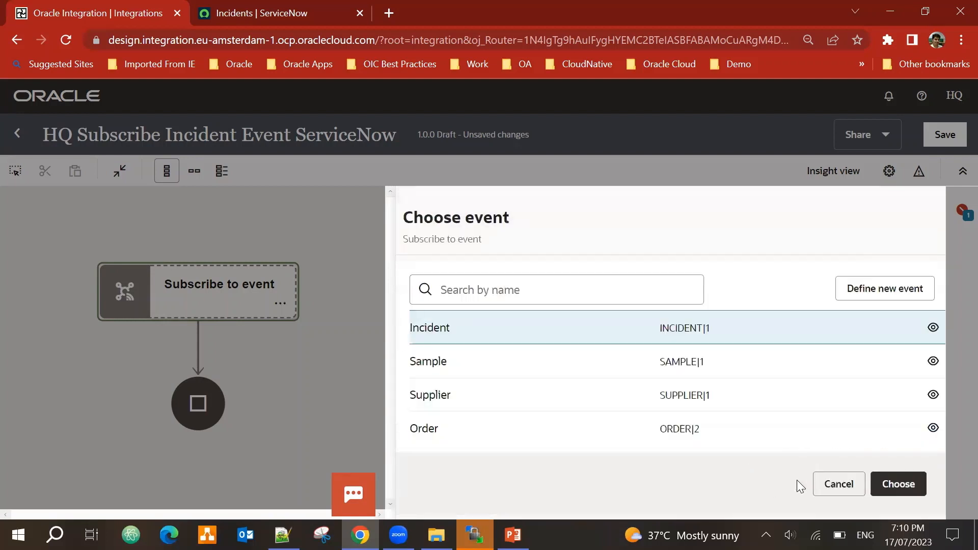
click(907, 487)
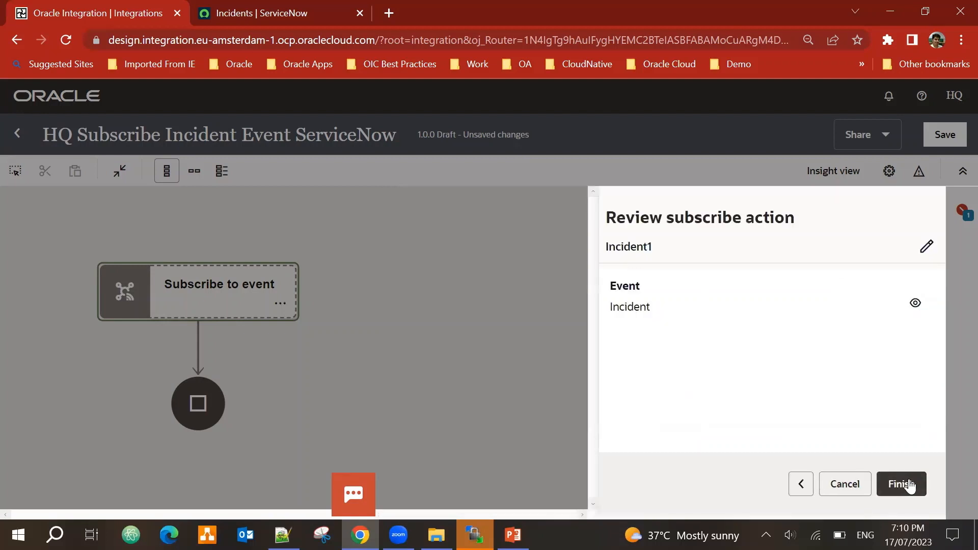
click(902, 484)
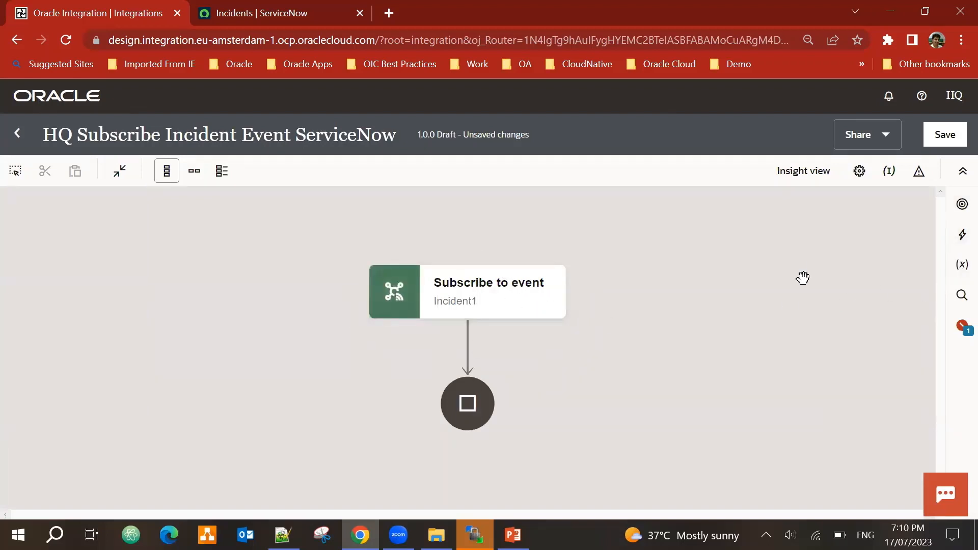
- Switch the canvas to the horizontal layout and insert the HQ Service Now Connection after the event trigger
click(194, 171)
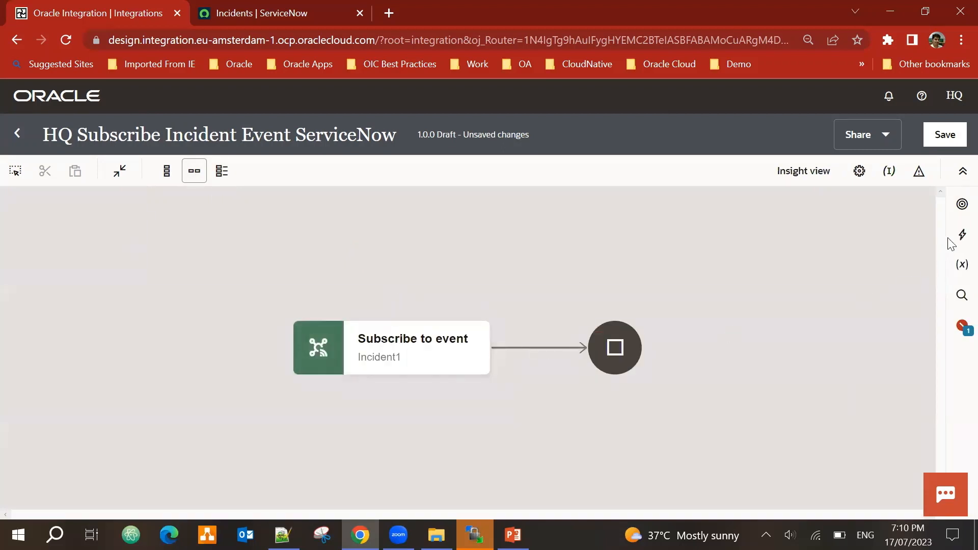
click(961, 206)
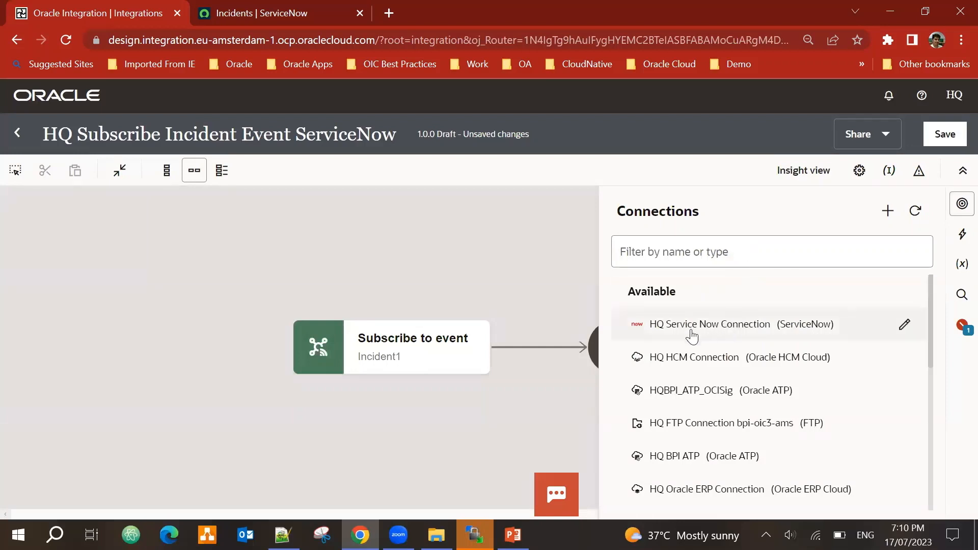
drag(783, 332, 524, 347)
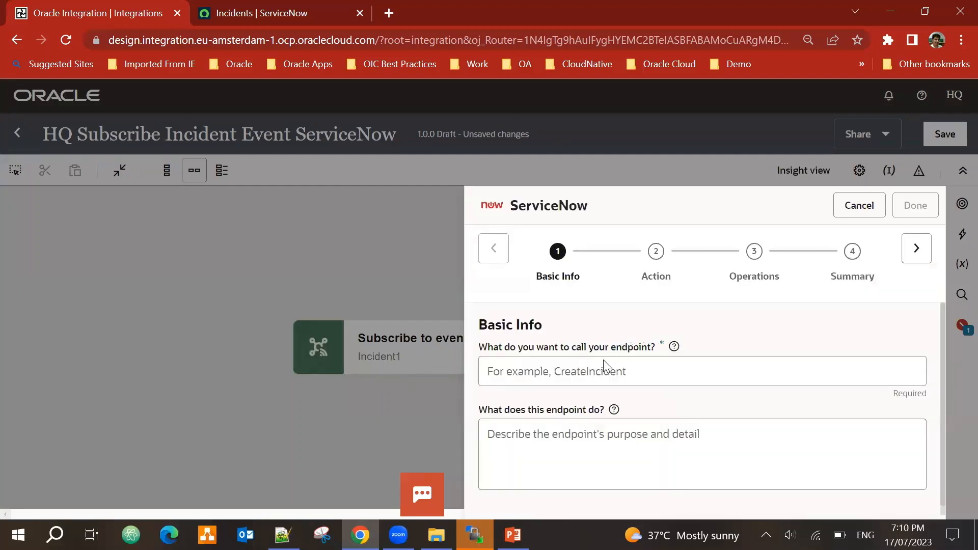
- Name the ServiceNow endpoint CreateIncidentServiceNow and keep the Create, Update or Delete Information action
click(654, 369)
text(CreateIncidentServiceNow)
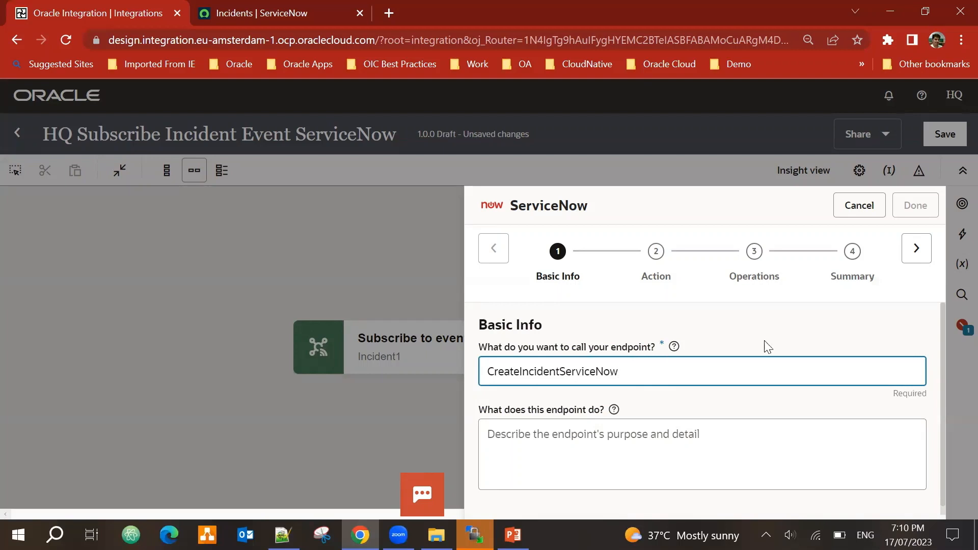
click(916, 250)
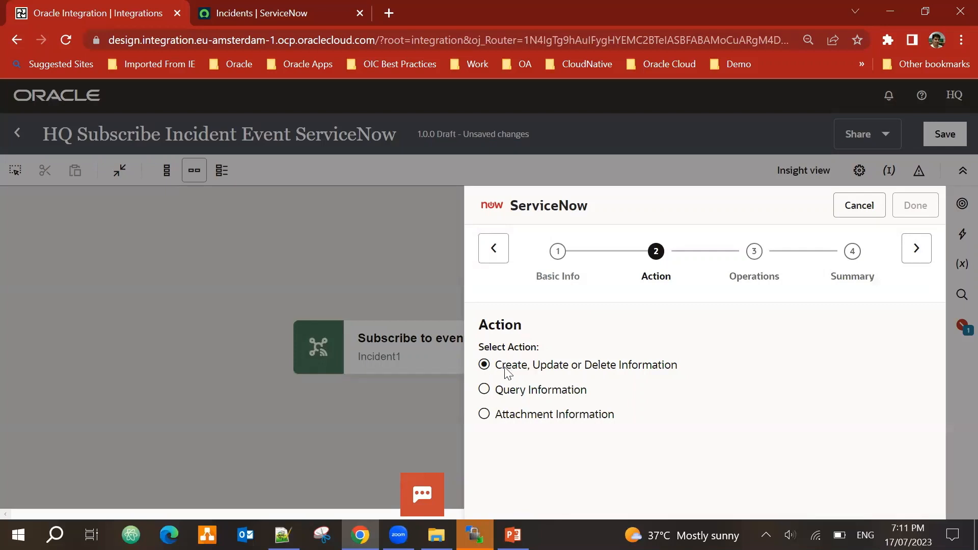
click(917, 249)
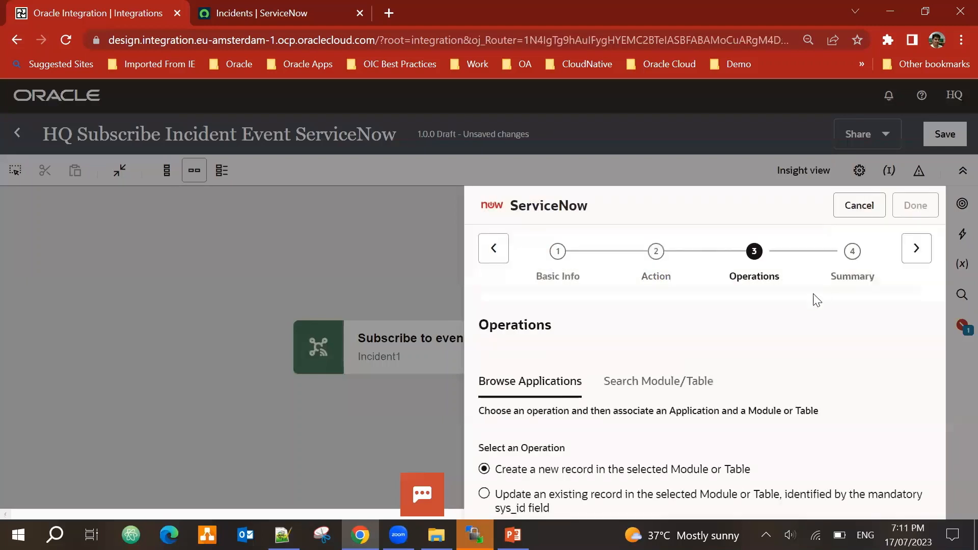
- Keep the operation that creates a new record and select Incident as the ServiceNow application
scroll(823, 357, down, 2)
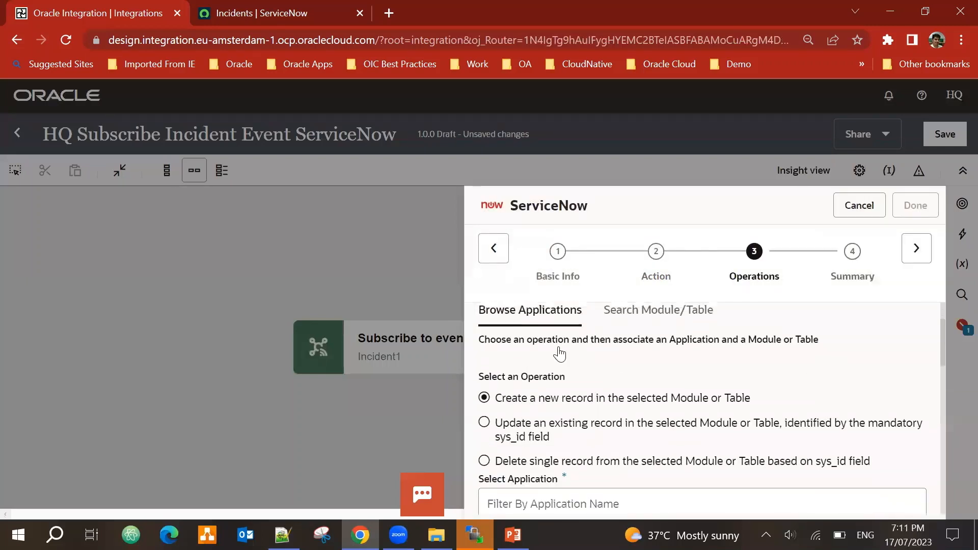
scroll(509, 356, up, 2)
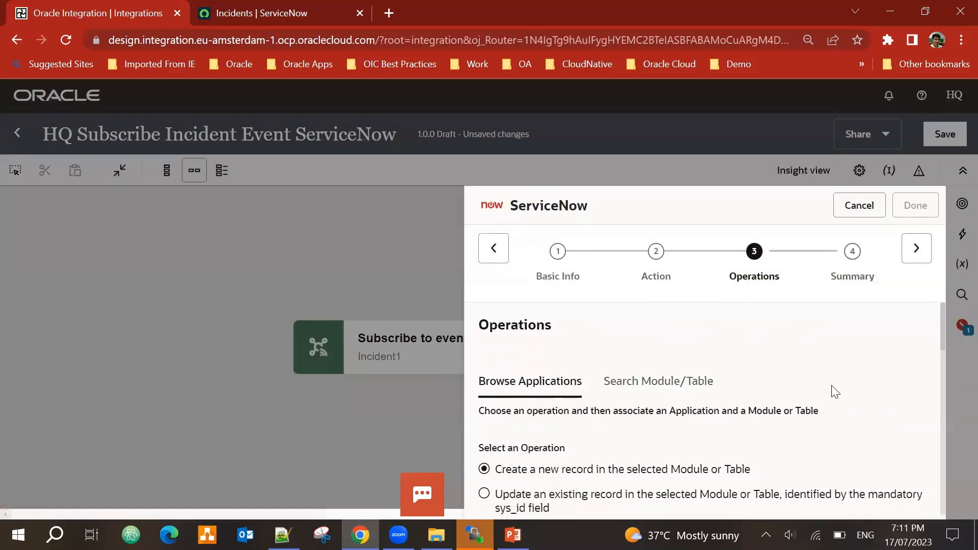
scroll(833, 391, down, 2)
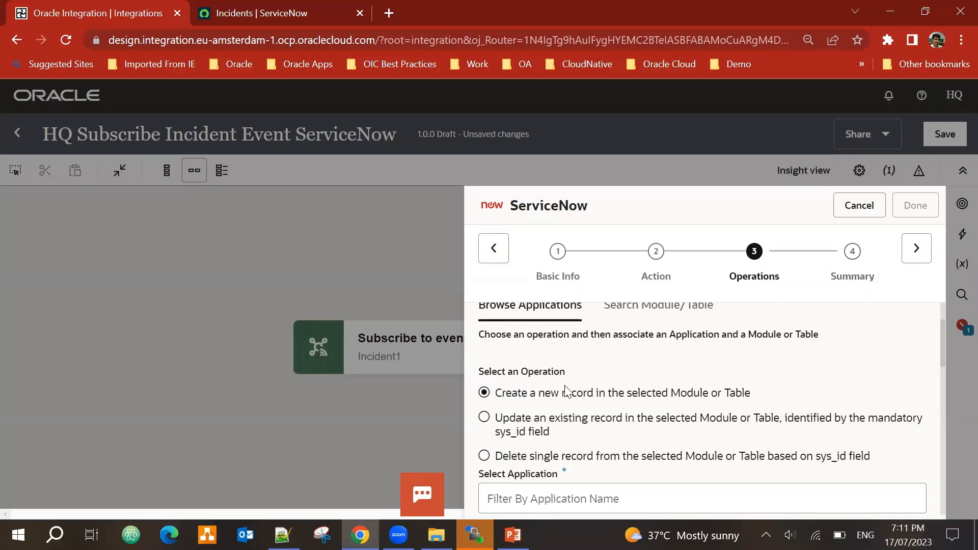
scroll(645, 390, down, 2)
scroll(555, 426, down, 2)
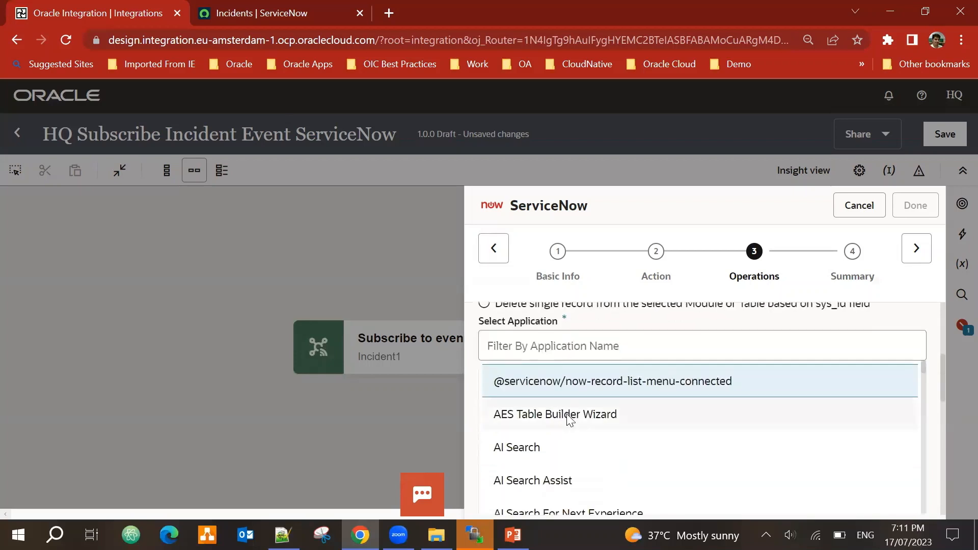
click(591, 344)
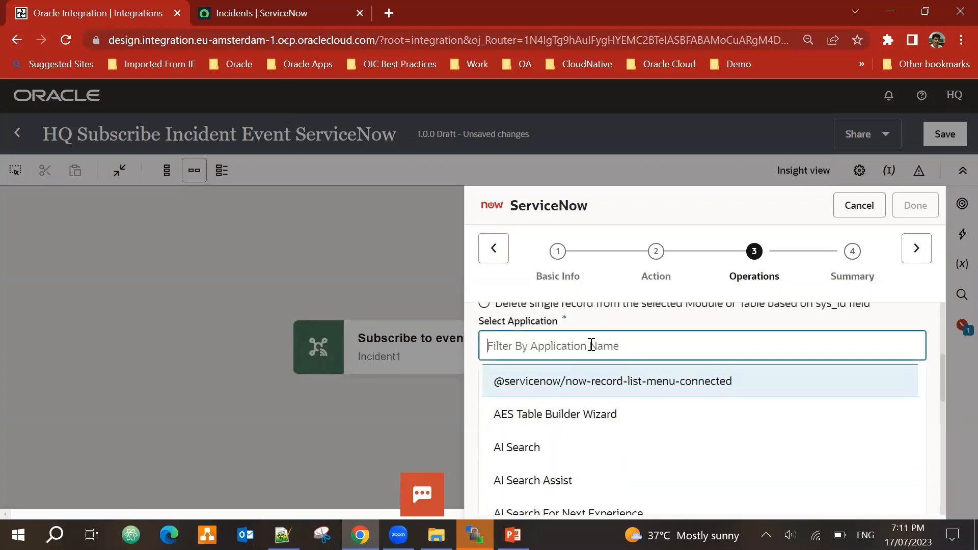
text(Incident)
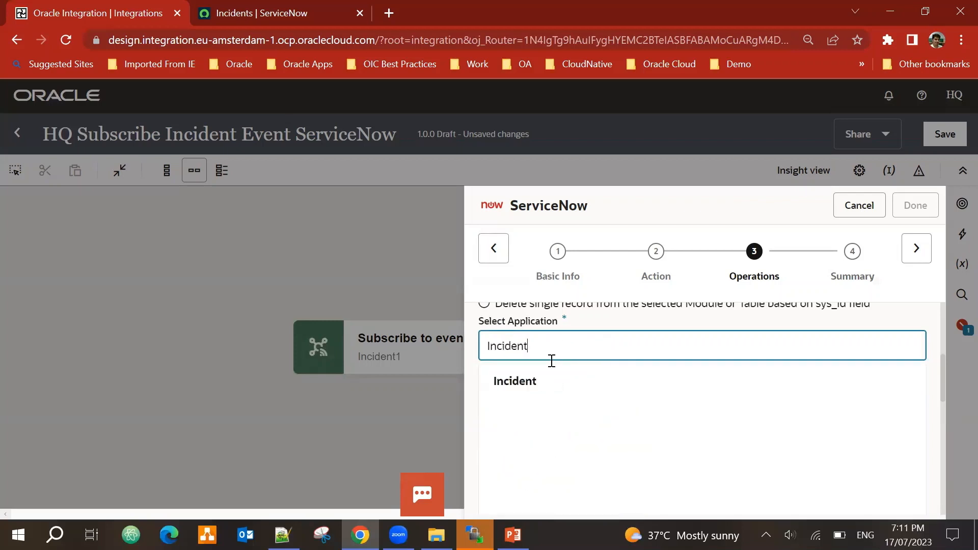
click(516, 382)
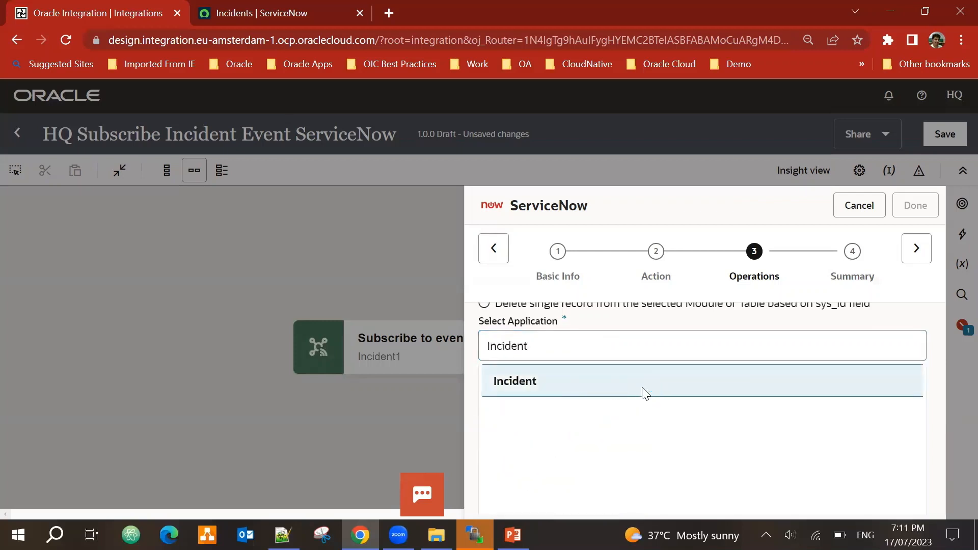
- Select the Incident module, review the endpoint summary and finish the ServiceNow configuration
scroll(724, 393, down, 7)
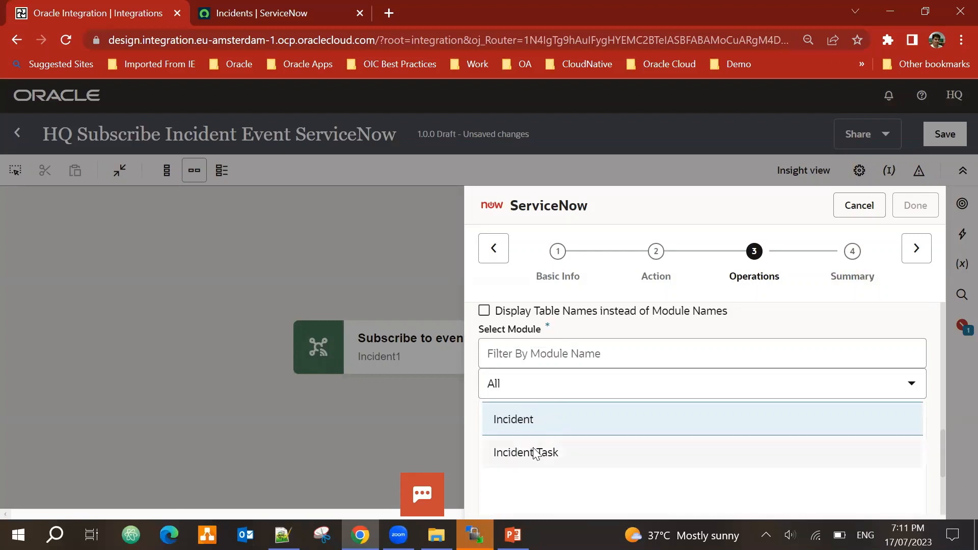
click(516, 424)
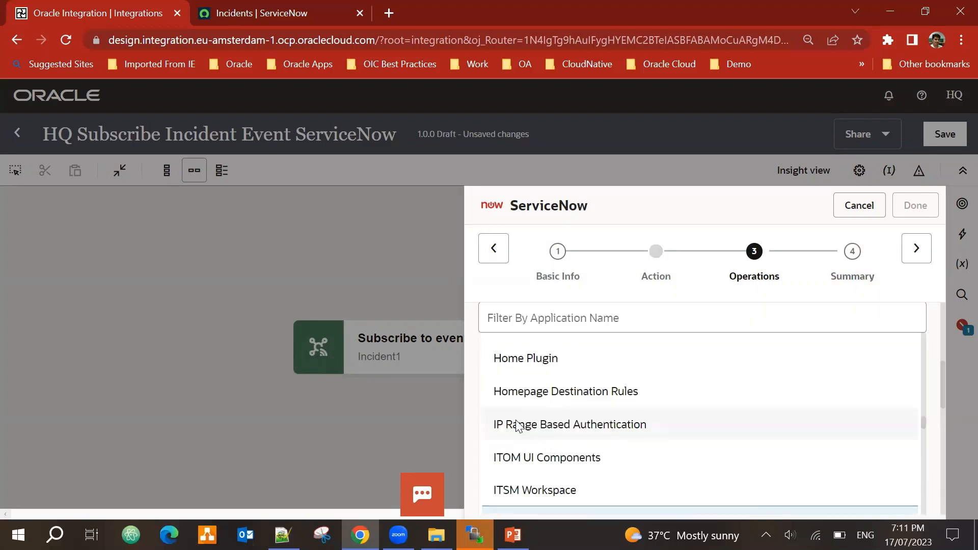
scroll(873, 378, down, 20)
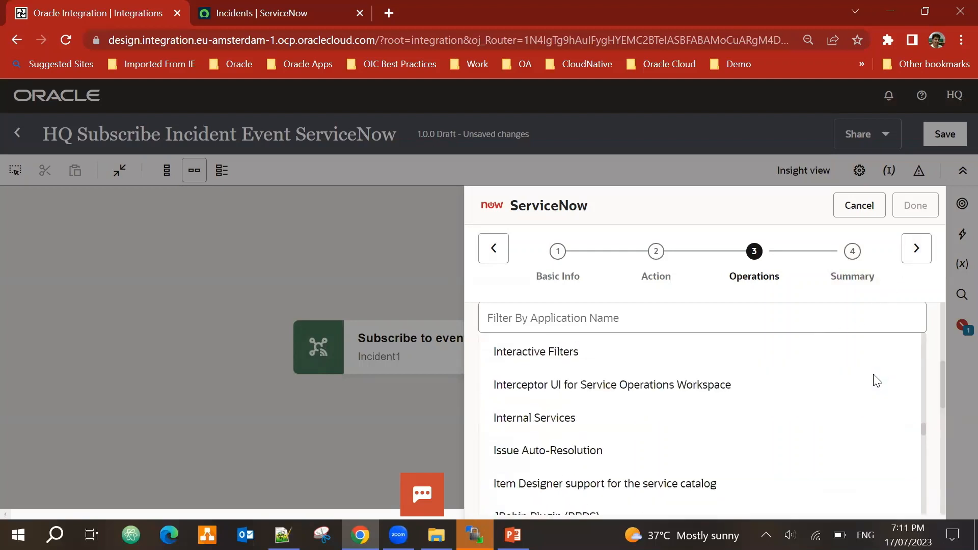
scroll(941, 412, down, 7)
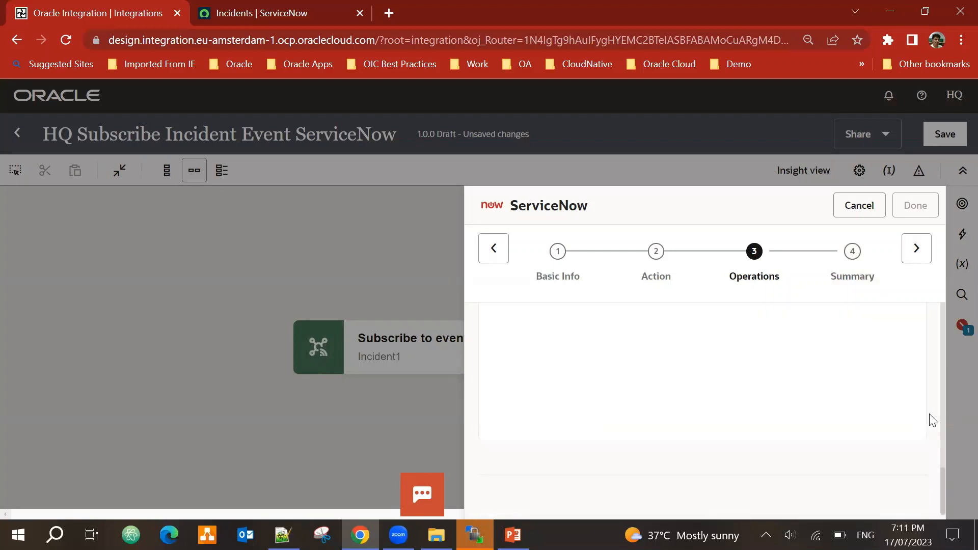
scroll(933, 418, up, 3)
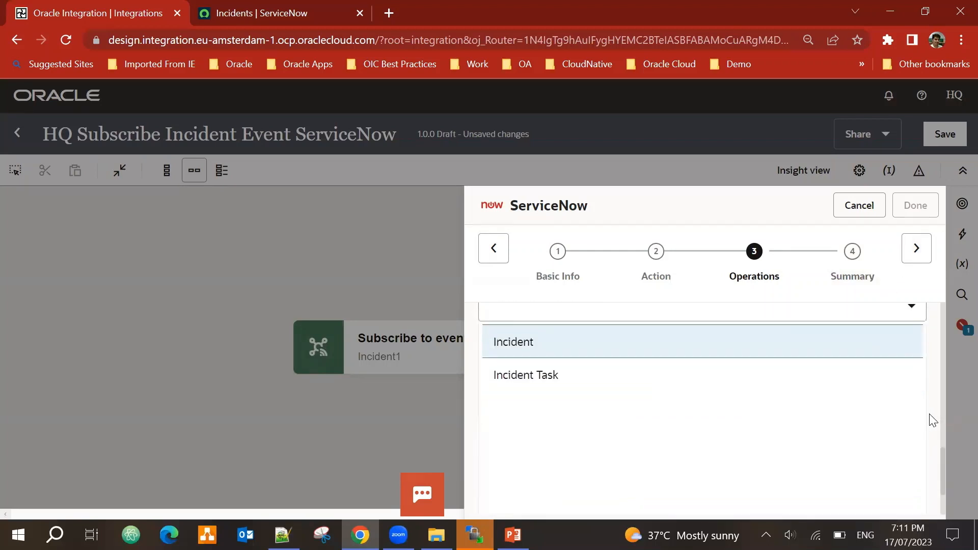
click(917, 249)
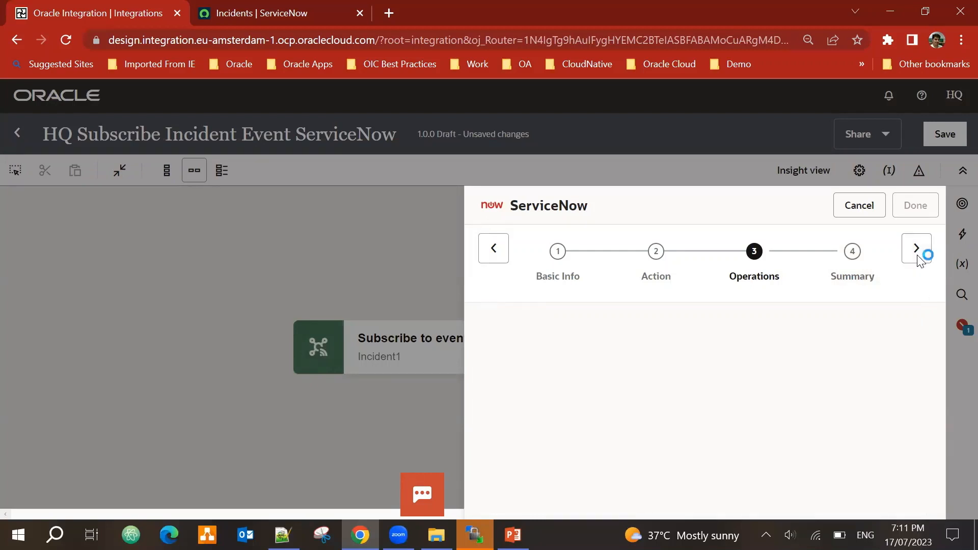
scroll(584, 344, down, 2)
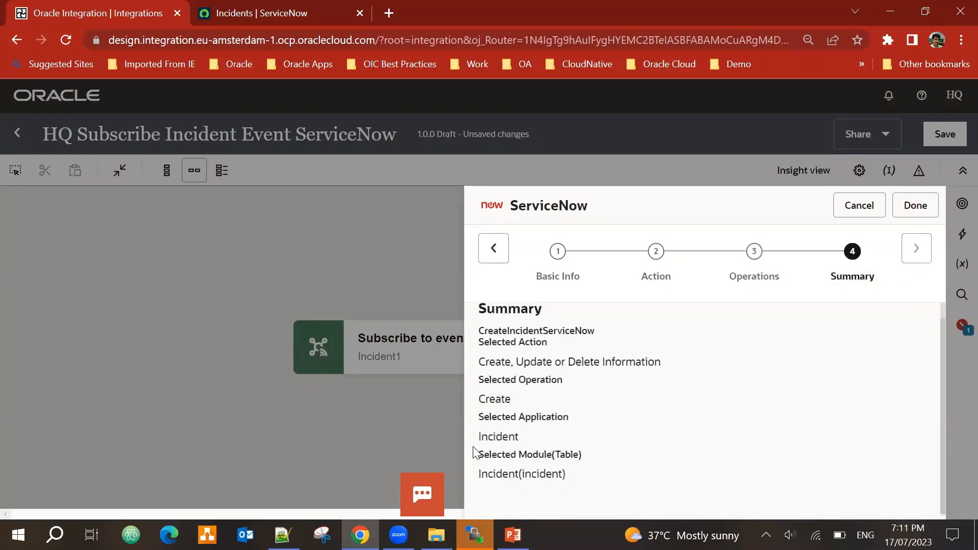
click(922, 217)
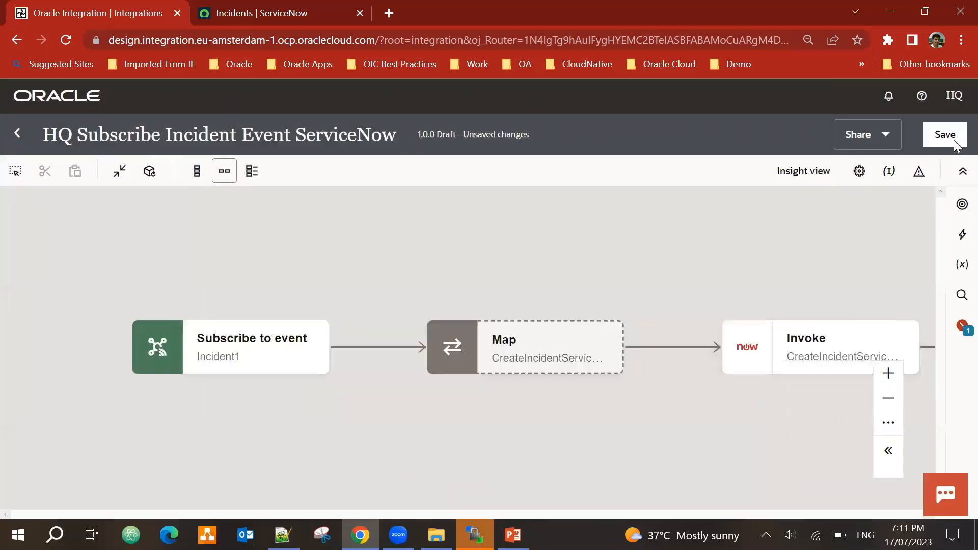
- Save the integration and open the Map to CreateIncidentServiceNow for editing
click(955, 138)
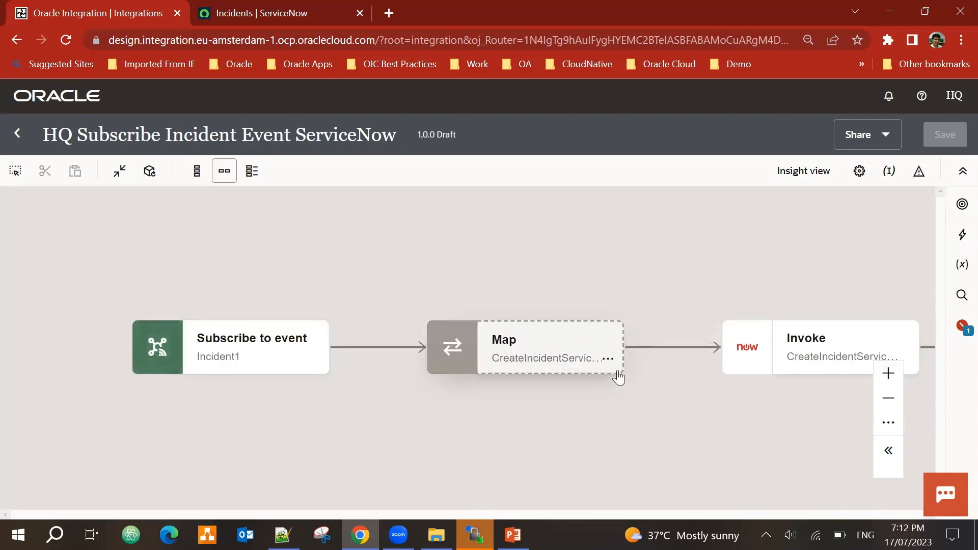
click(608, 359)
click(651, 390)
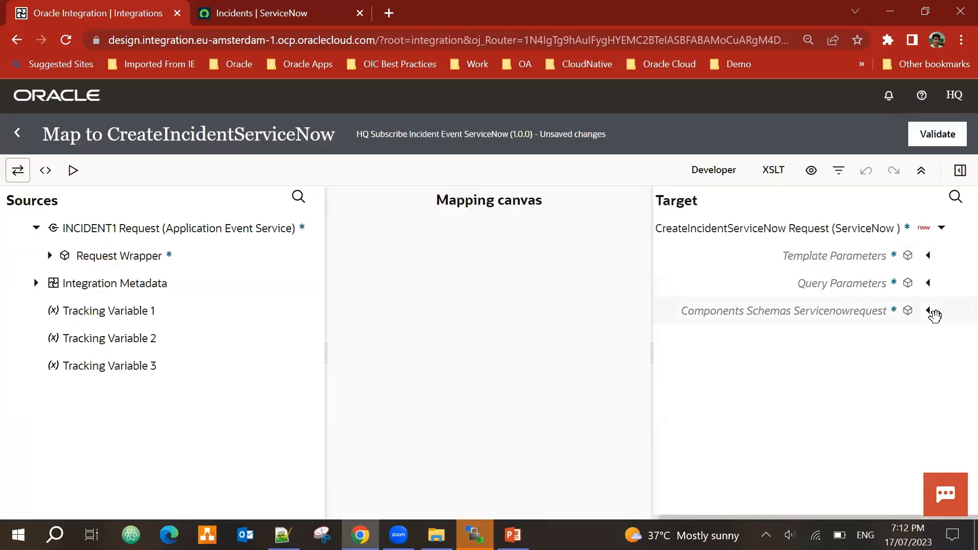
- Map the source Urgency from the Request Wrapper to Urgency in the Components Schemas Servicenowrequest target
click(930, 312)
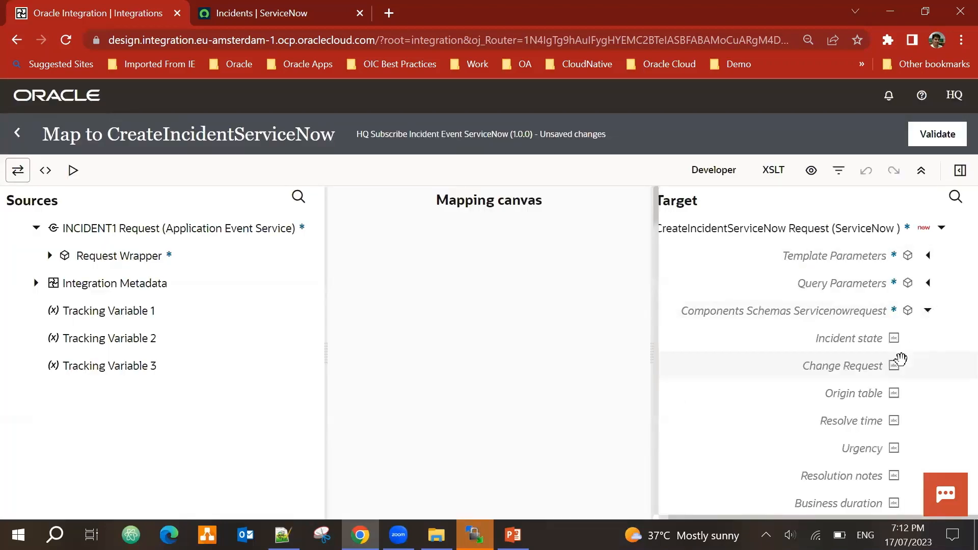
scroll(920, 357, down, 4)
scroll(919, 356, up, 1)
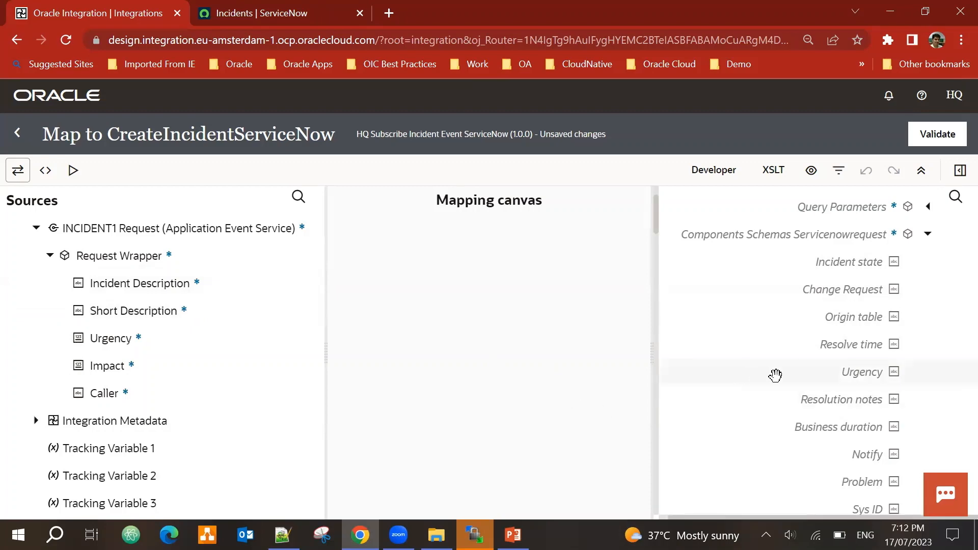
drag(111, 344, 782, 363)
- Show the mapping components and create a target node for the Caller field of the ServiceNow request
scroll(872, 339, down, 5)
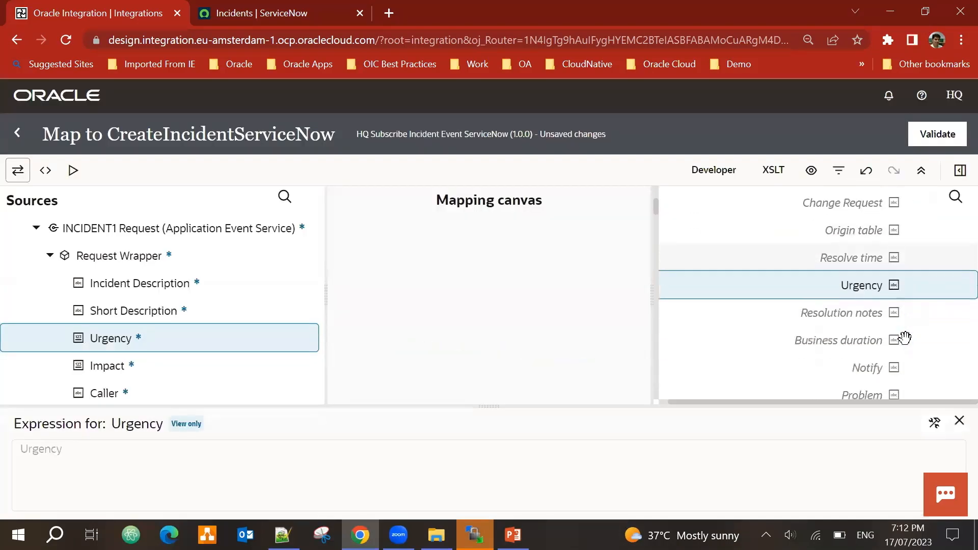
scroll(905, 337, down, 2)
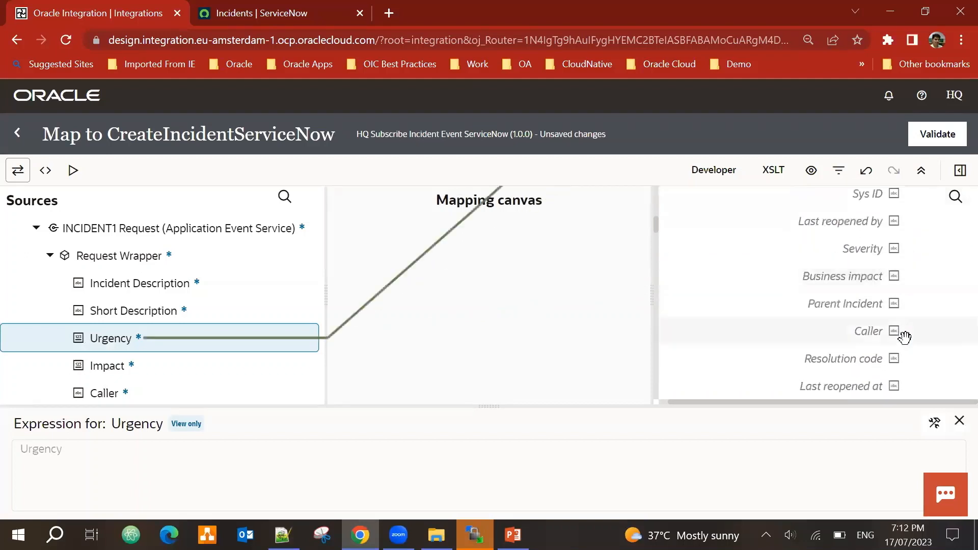
click(865, 332)
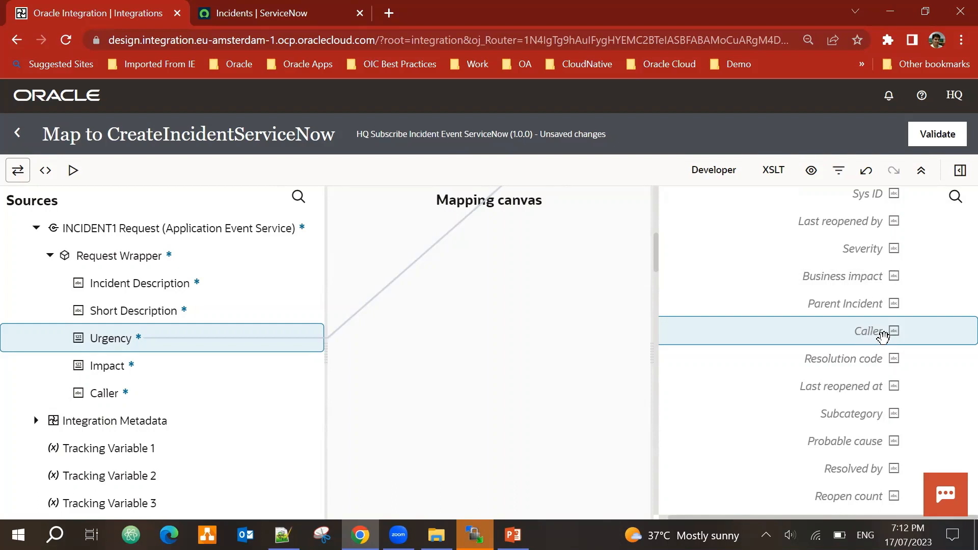
click(960, 172)
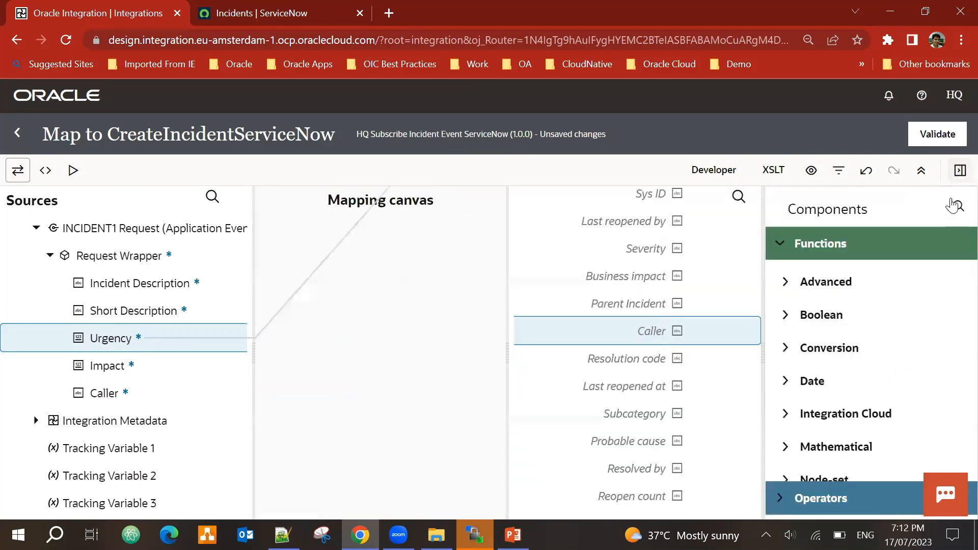
right_click(643, 333)
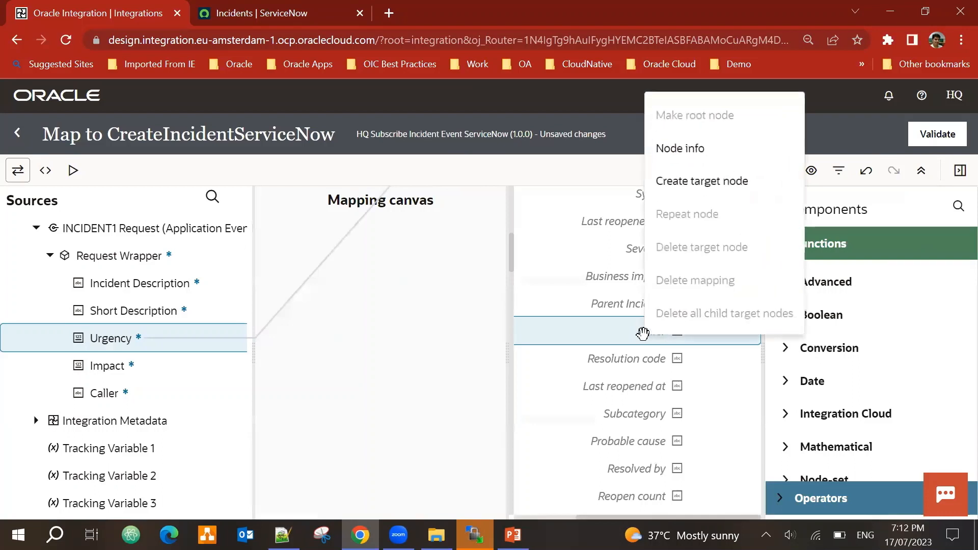
click(682, 179)
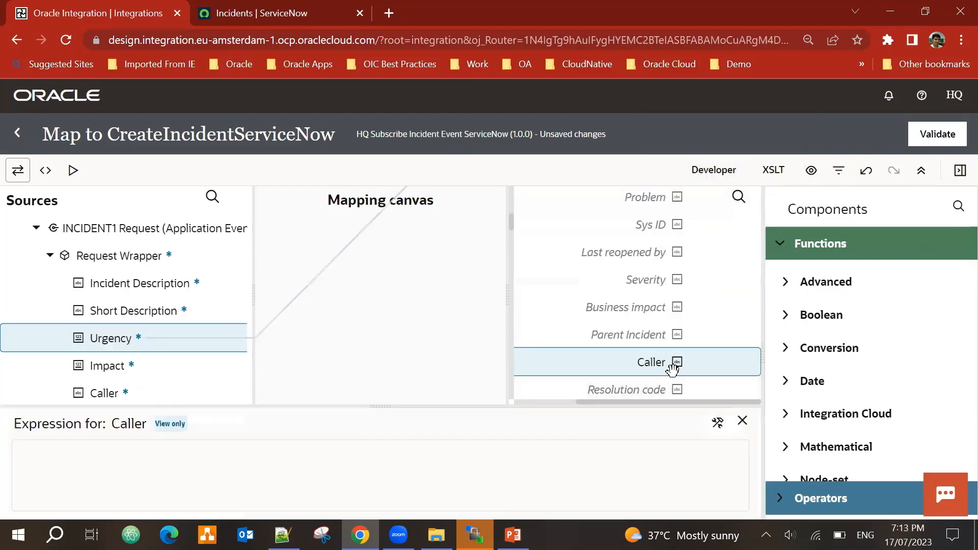
- Add the Integration Cloud lookupValue function to the Caller expression and choose the HQ_ServiceNow_Users lookup
click(784, 415)
scroll(897, 386, down, 3)
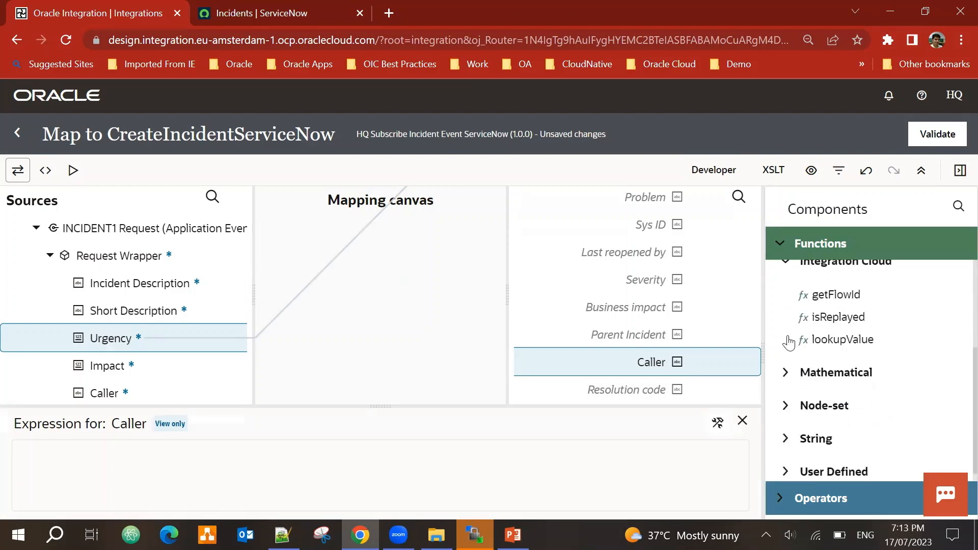
scroll(859, 343, up, 1)
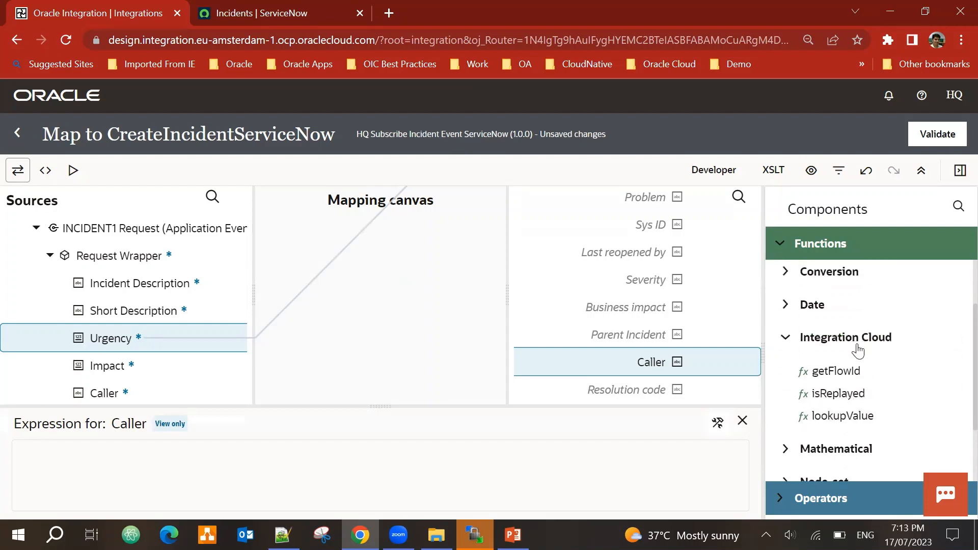
drag(830, 414, 31, 461)
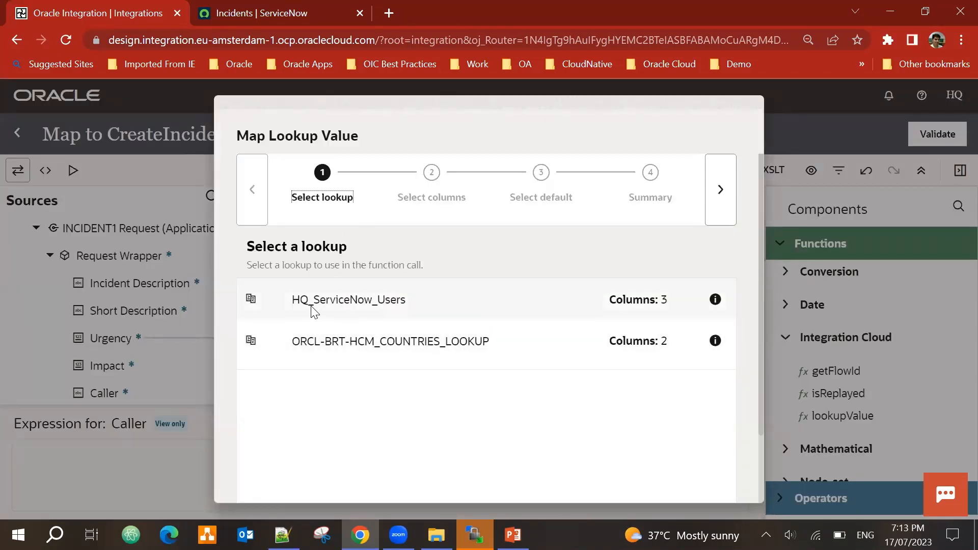
click(324, 305)
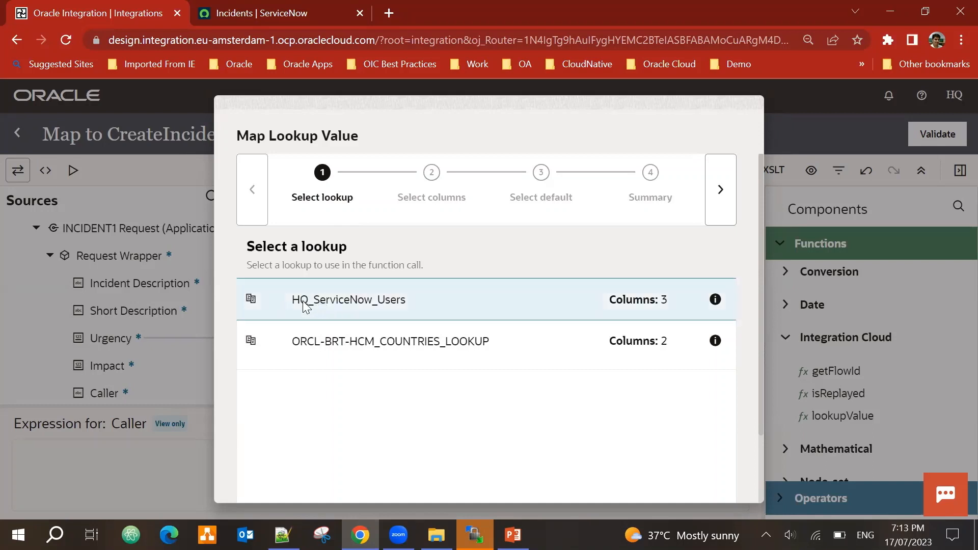
click(714, 196)
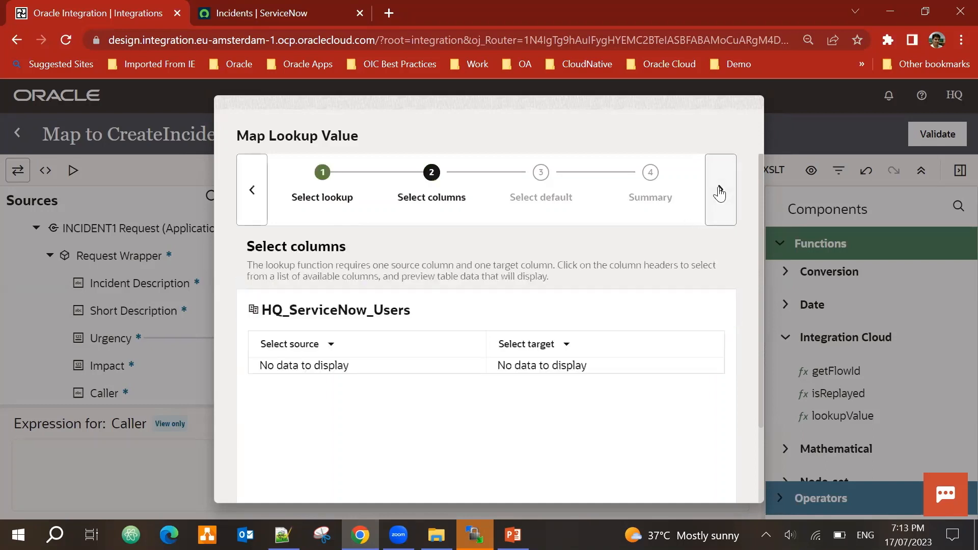
- Set User as the lookup's source column and ServiceNowSysId as its target column
click(332, 345)
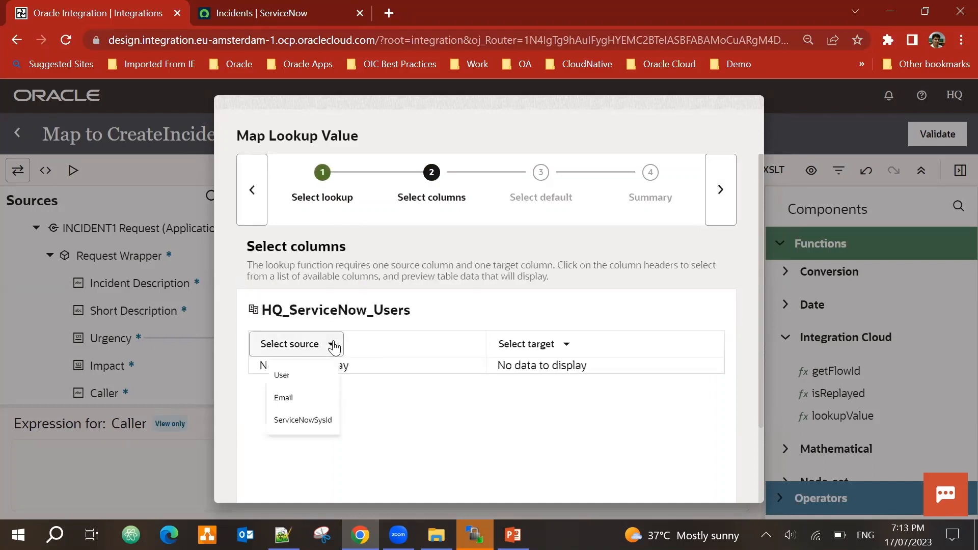
click(270, 382)
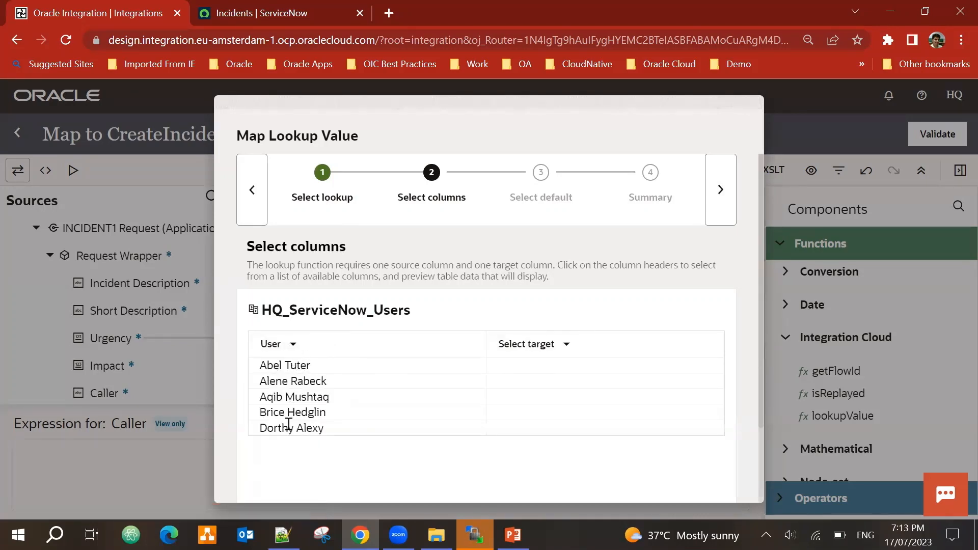
scroll(289, 423, down, 3)
scroll(295, 408, up, 2)
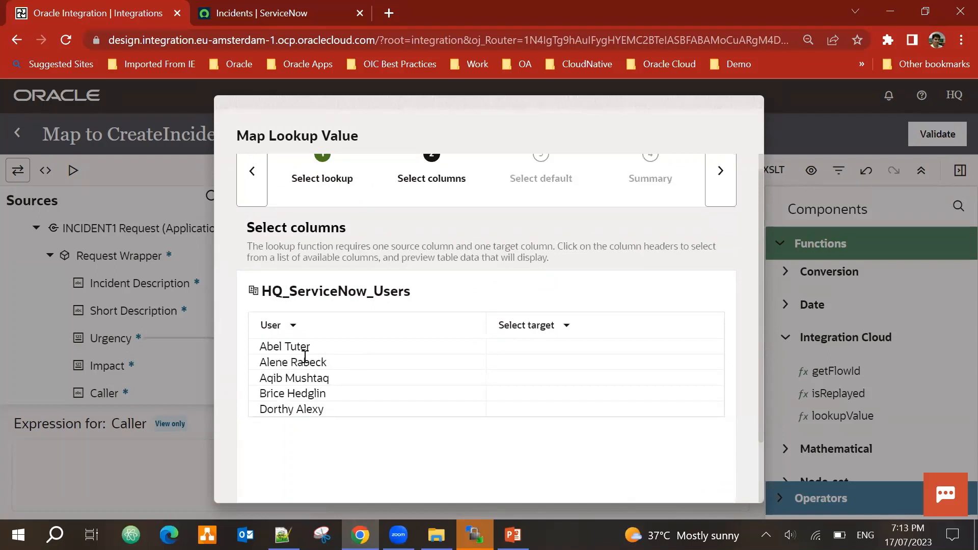
click(554, 329)
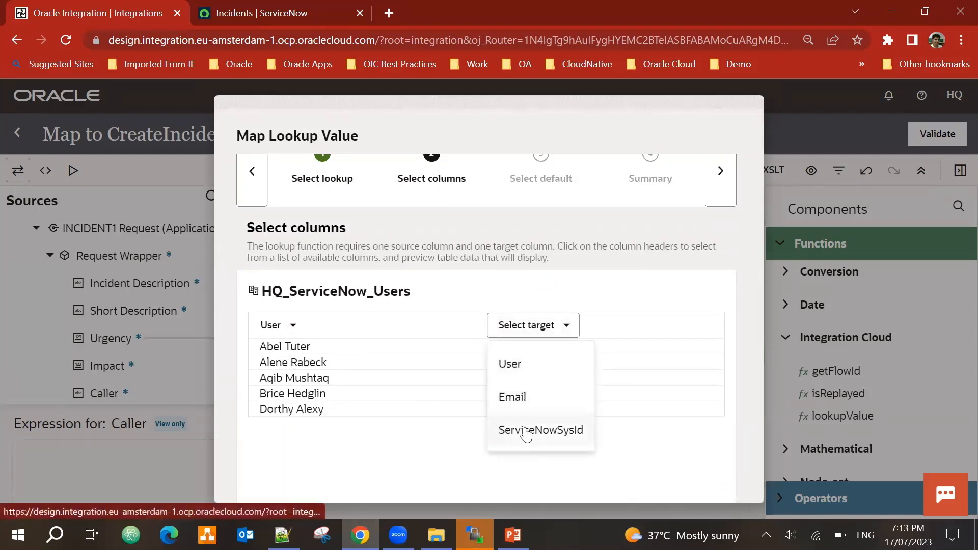
click(527, 434)
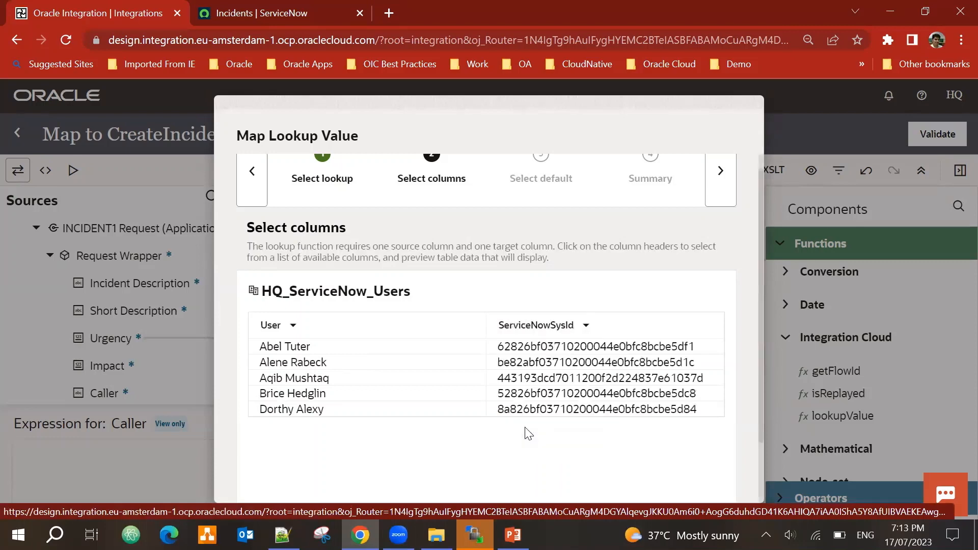
scroll(546, 411, down, 3)
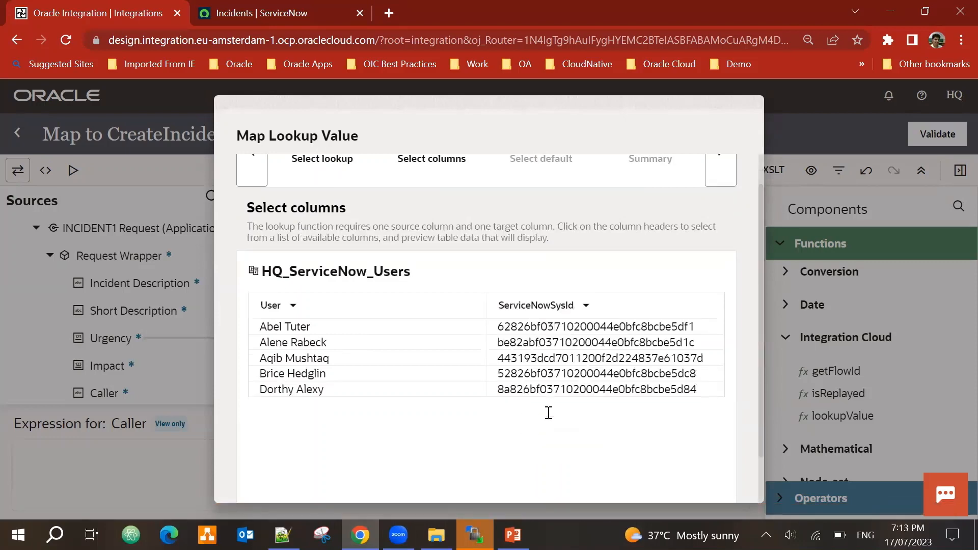
scroll(720, 204, up, 5)
- Leave the lookup's default value empty, review the summary and finish the lookup definition
click(722, 210)
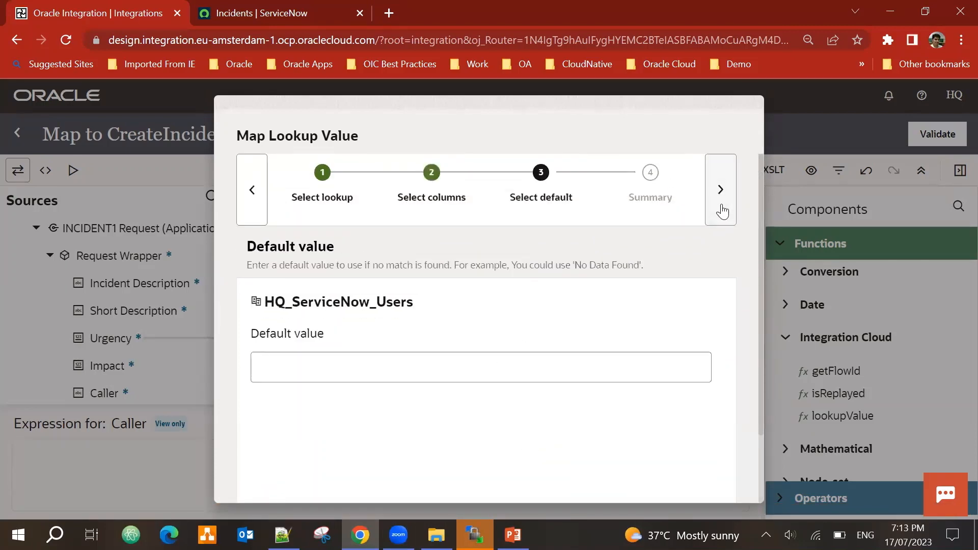
click(727, 179)
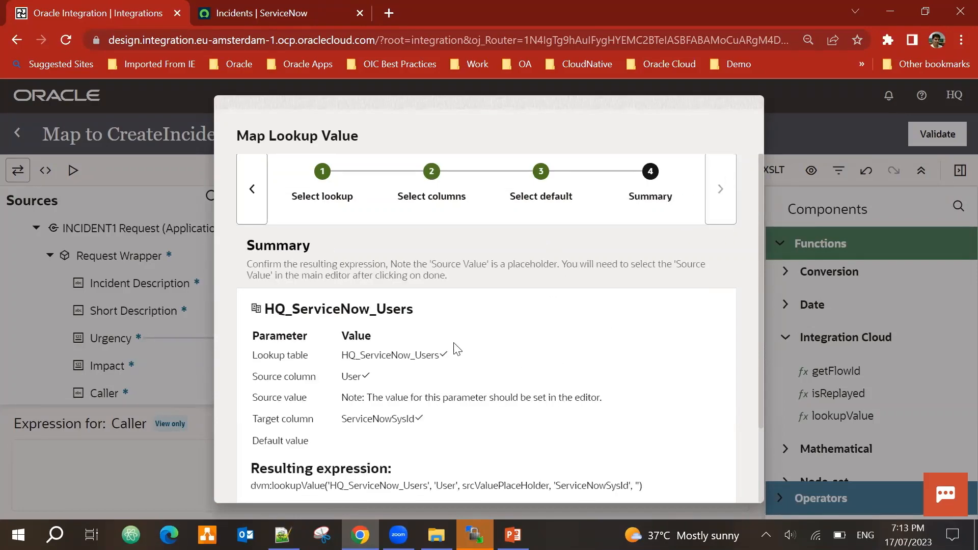
scroll(457, 352, down, 2)
click(714, 479)
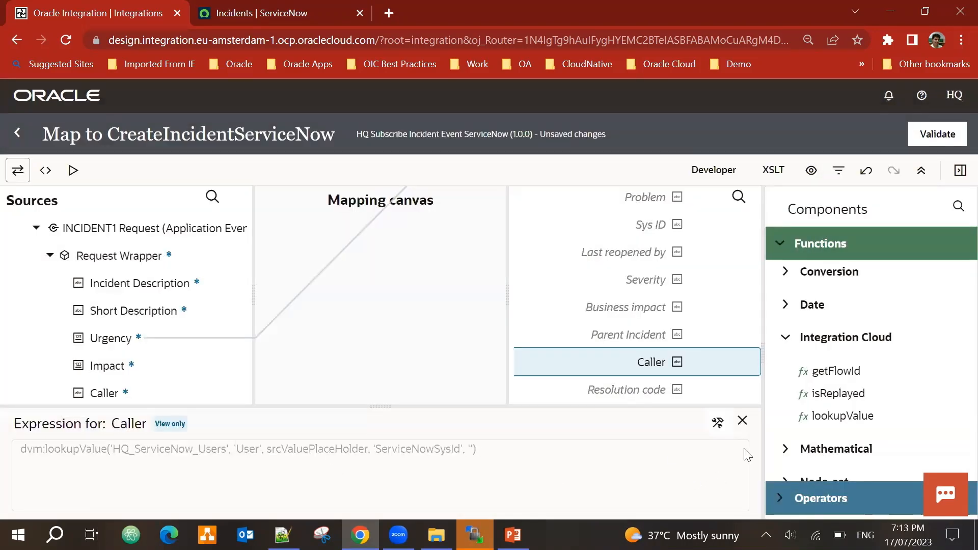
- Replace srcValuePlaceHolder in the Caller lookup expression with the source Caller element and save the expression
click(718, 422)
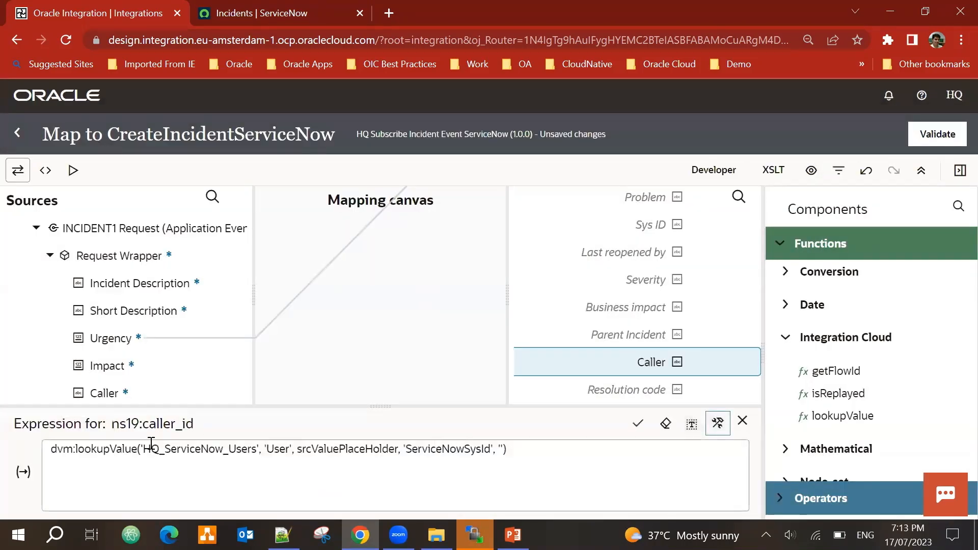
click(323, 448)
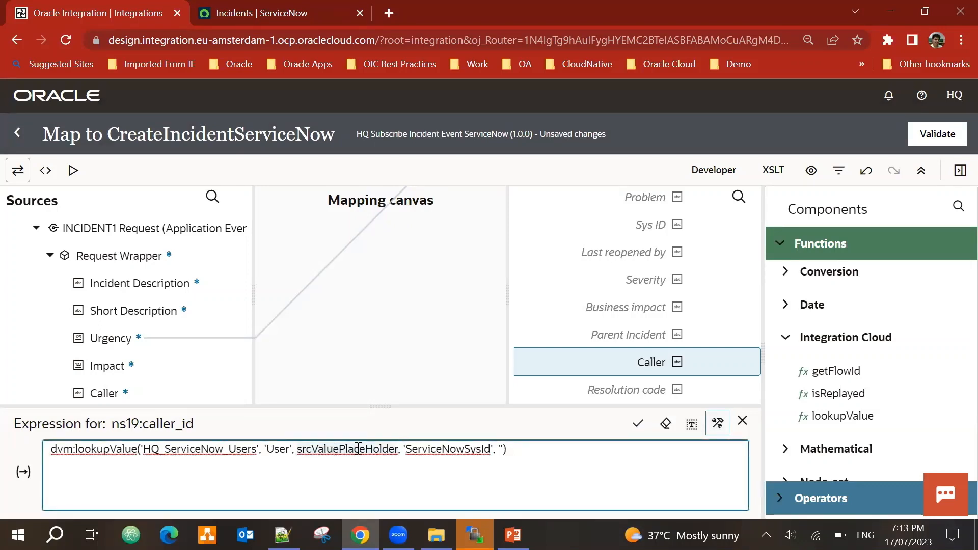
scroll(151, 341, down, 3)
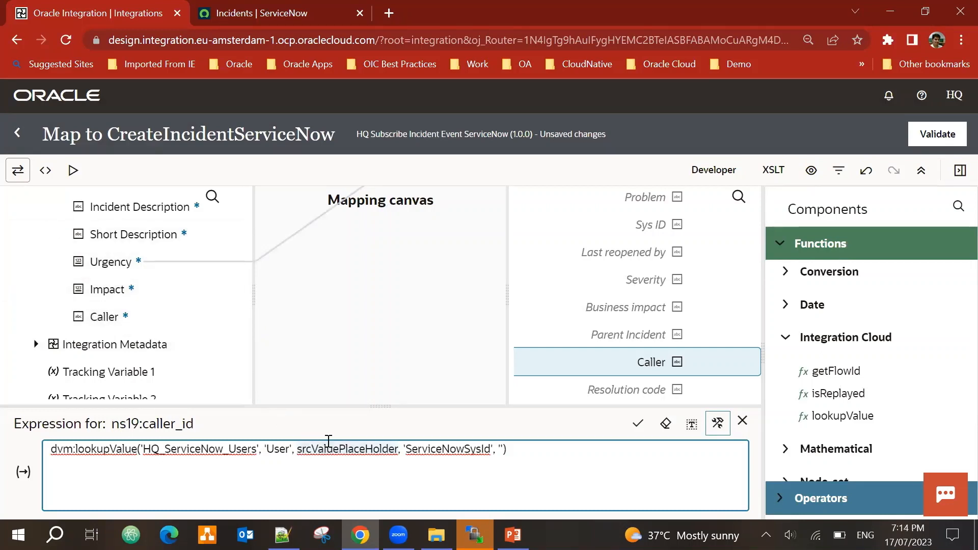
key(BackSpace)
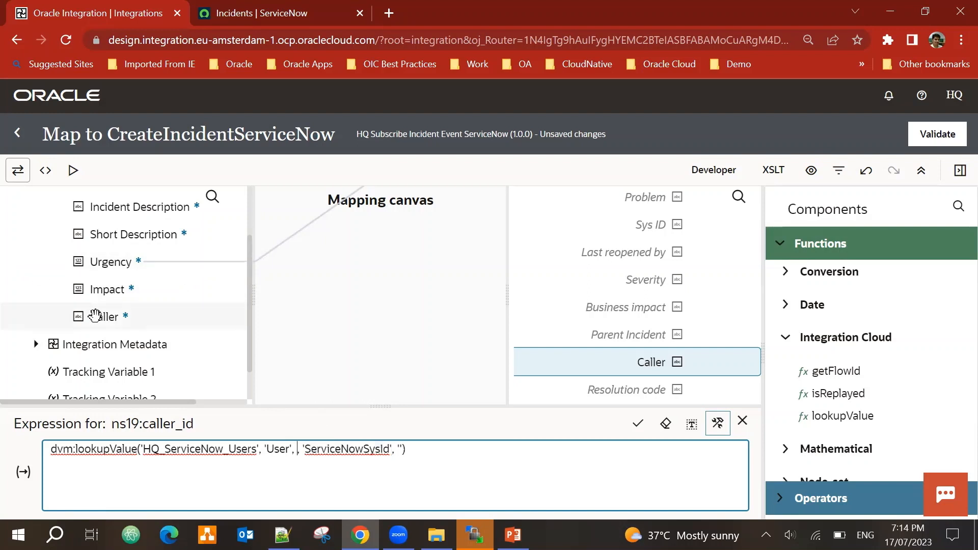
drag(103, 316, 294, 451)
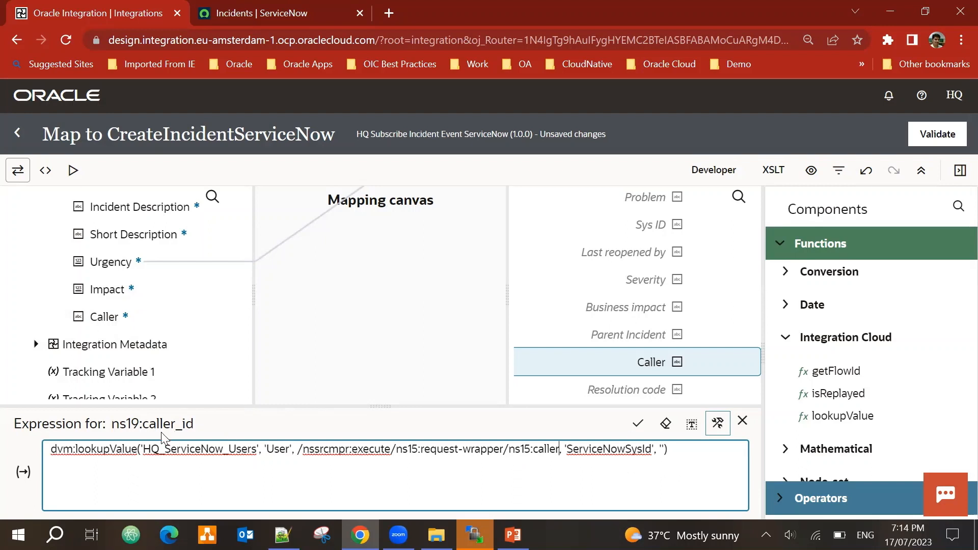
click(638, 429)
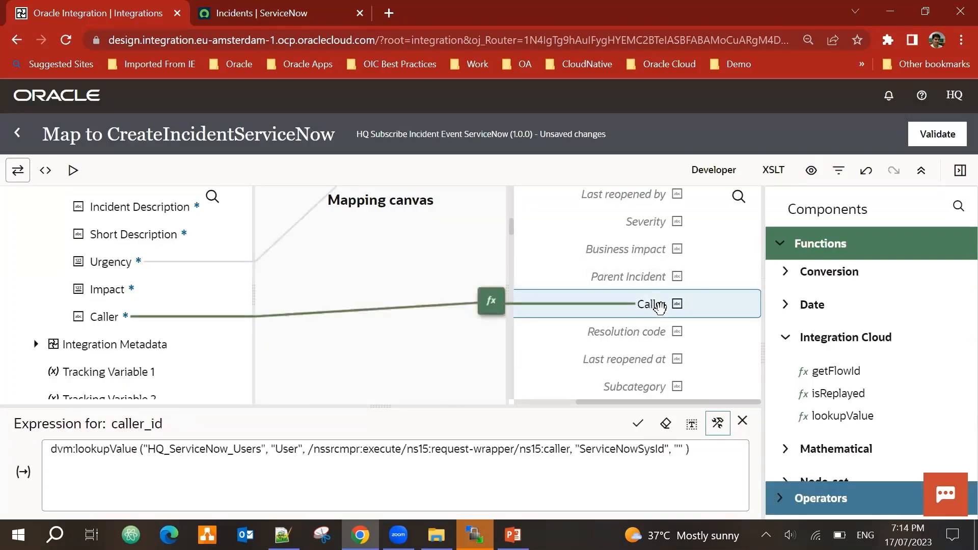
- Find the Impact element in the target tree and map the source Impact element to it
scroll(661, 307, down, 1)
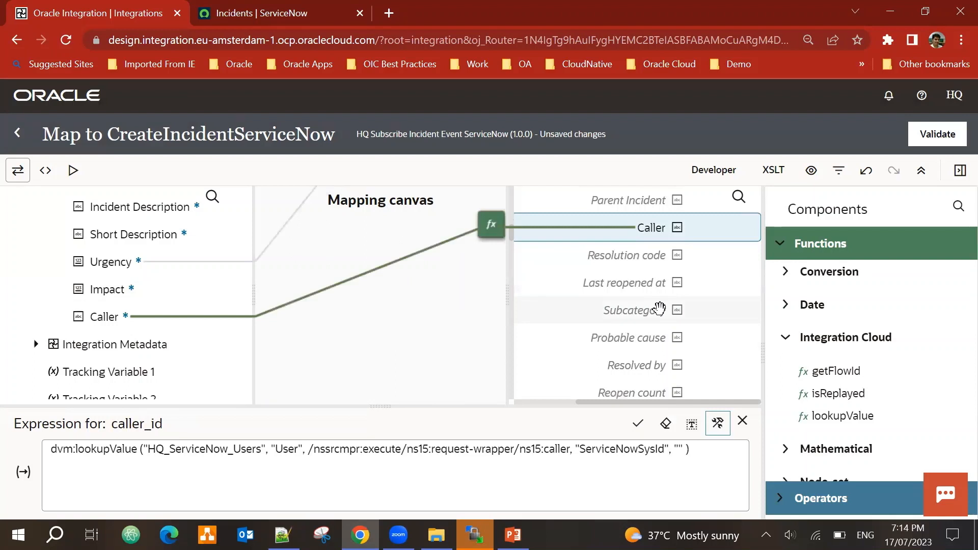
scroll(660, 308, down, 7)
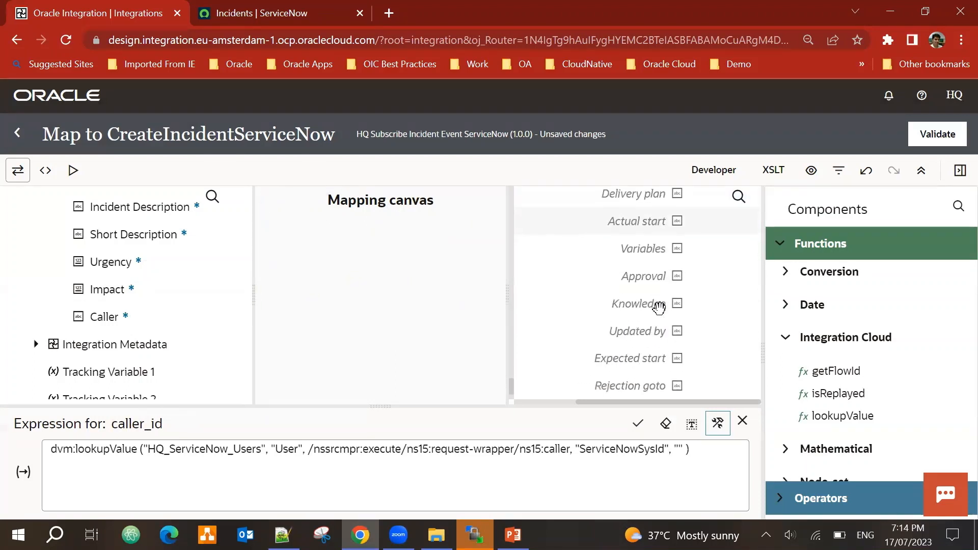
scroll(659, 308, down, 1)
scroll(658, 308, up, 10)
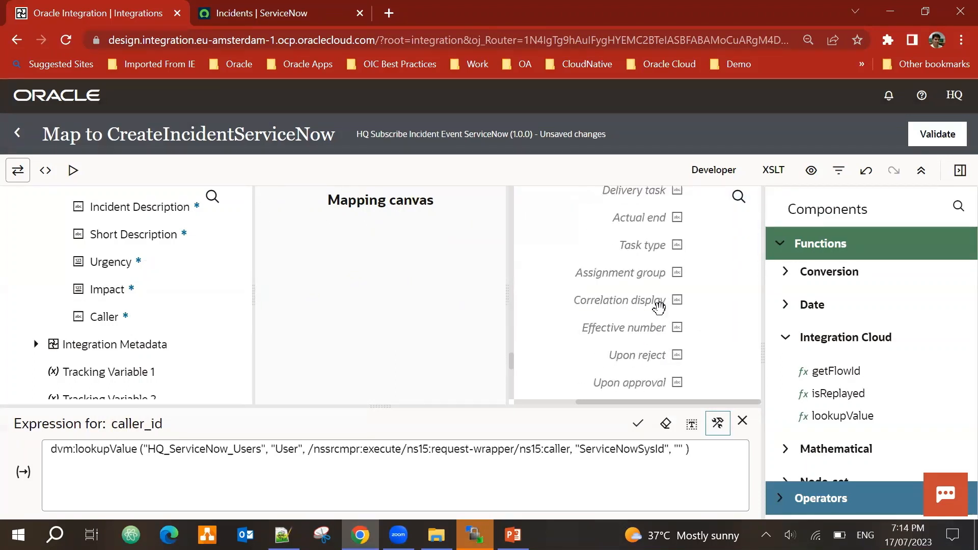
click(739, 197)
text(Impact)
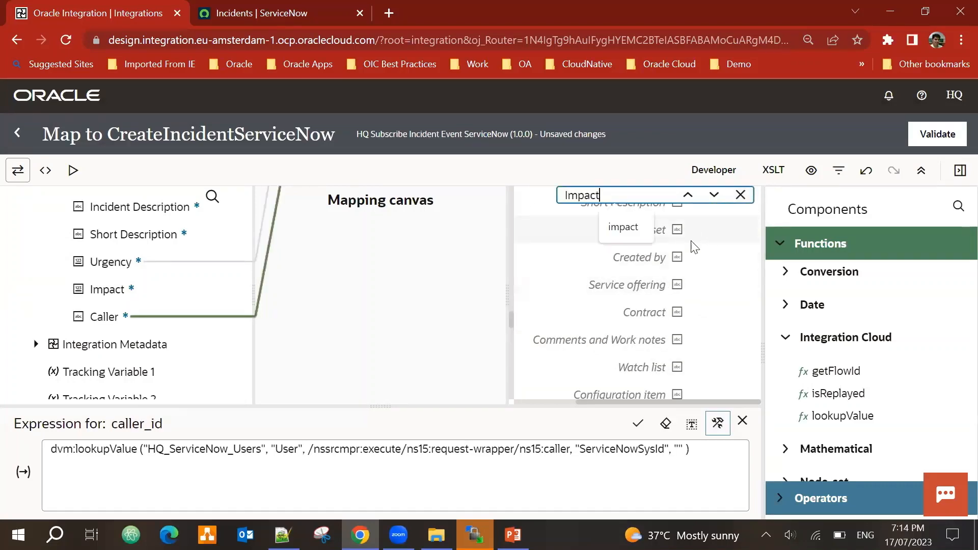
key(Return)
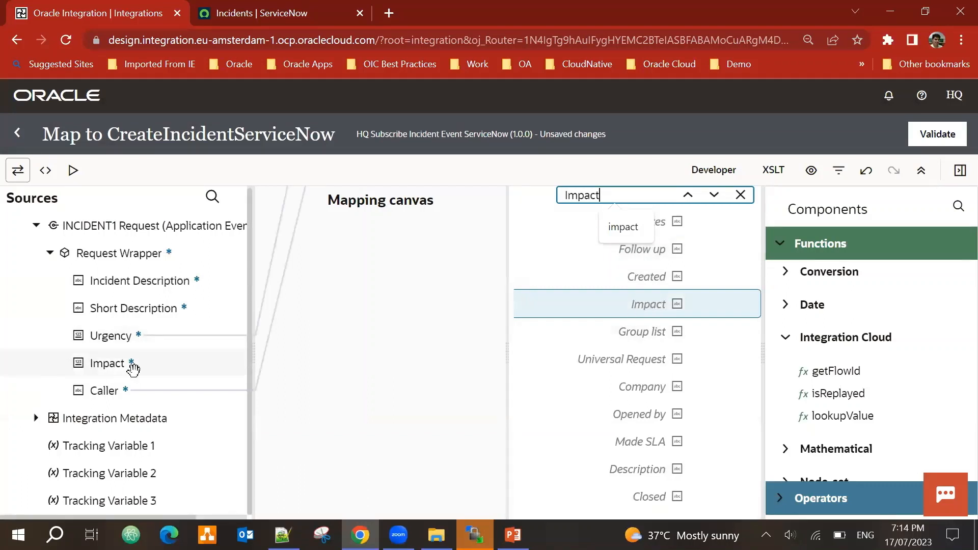
drag(136, 364, 618, 298)
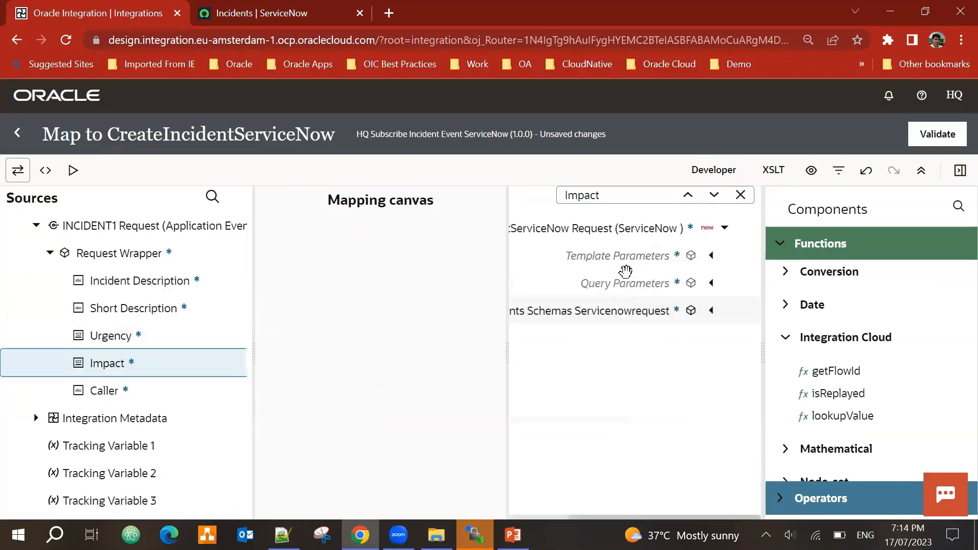
- Search the target for Description and map the source Incident Description element to it
click(622, 199)
key(ctrl+a)
text(D)
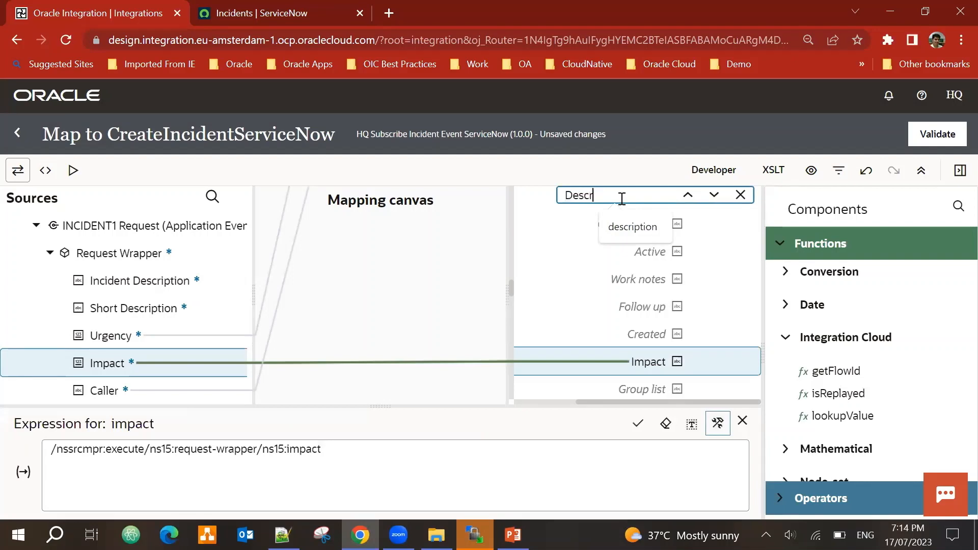
text(escription)
key(Return)
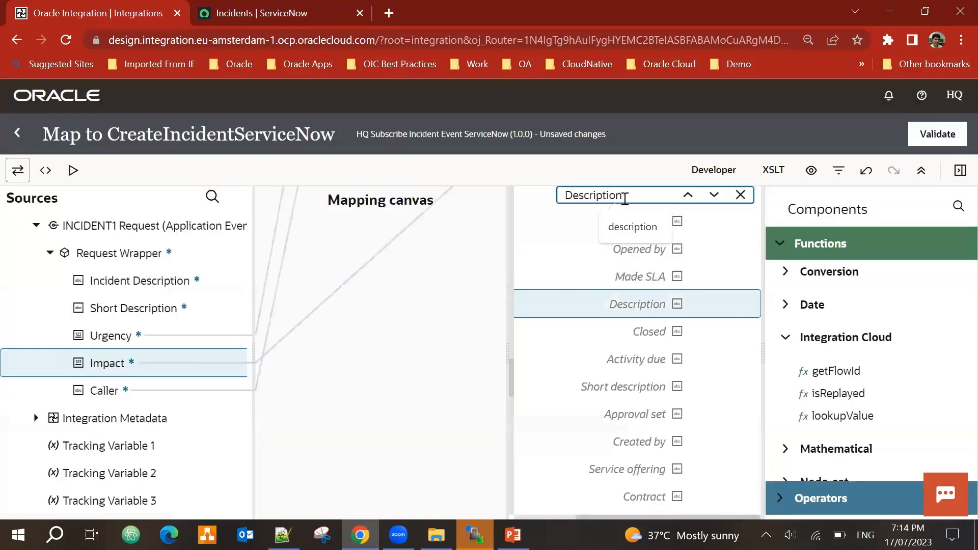
drag(129, 280, 560, 312)
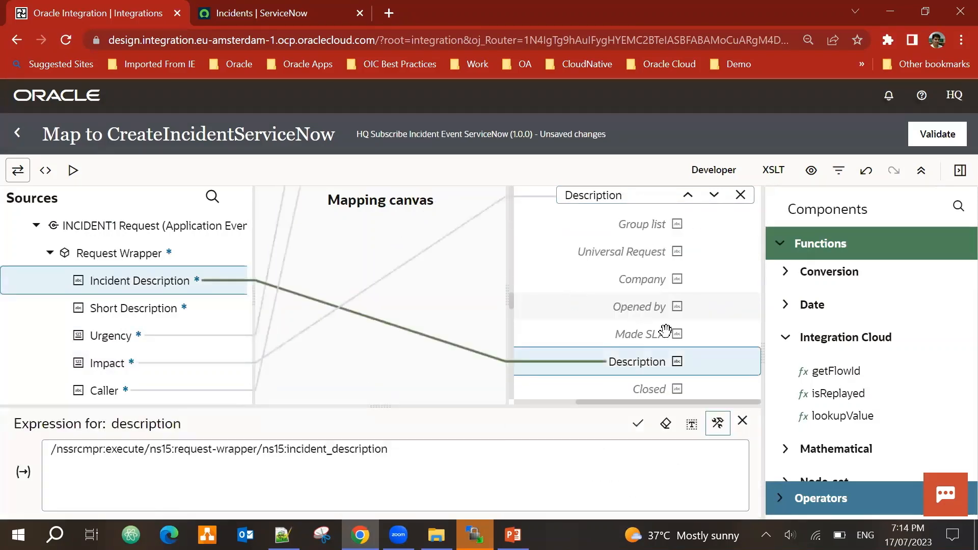
- Search the target for Short and map the source Short Description element to the target Short description
scroll(677, 345, down, 5)
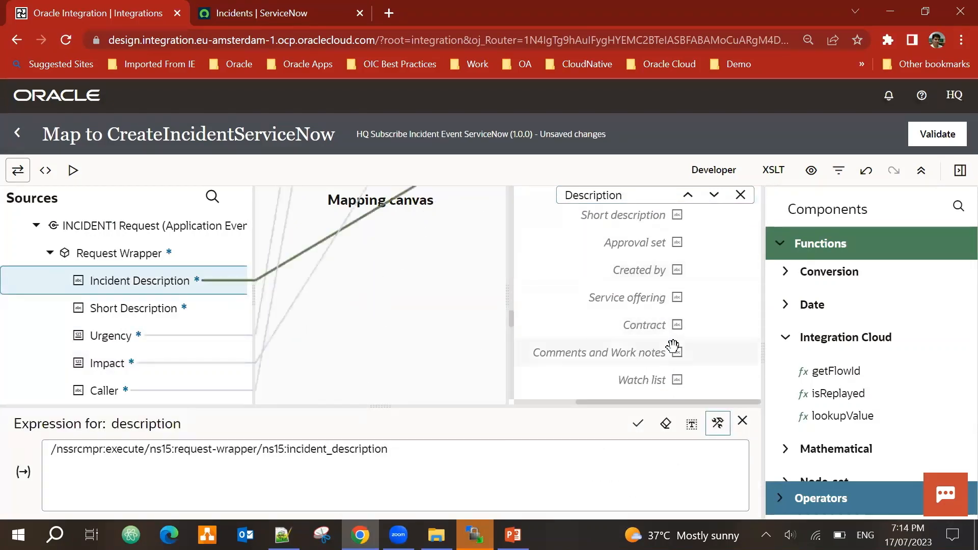
scroll(672, 346, down, 2)
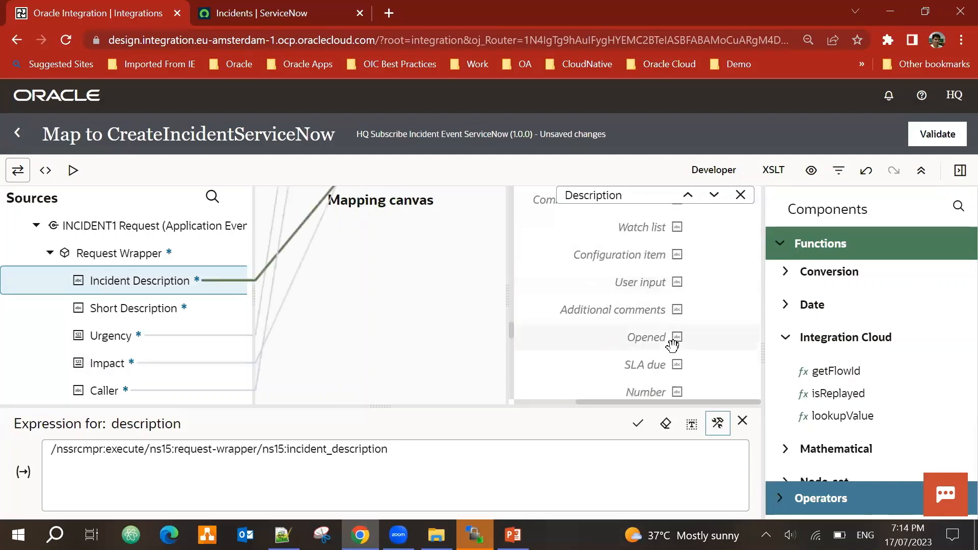
scroll(672, 346, up, 4)
scroll(672, 347, down, 10)
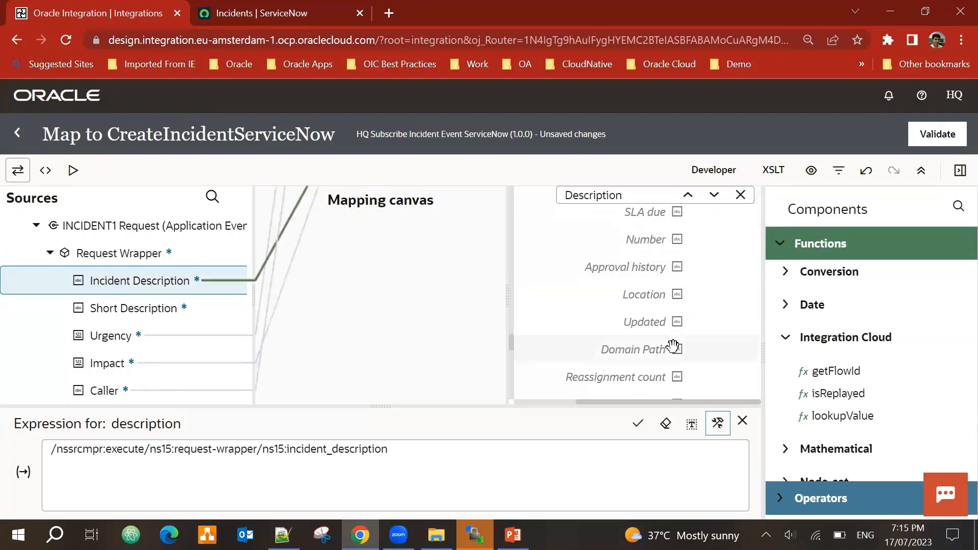
click(630, 200)
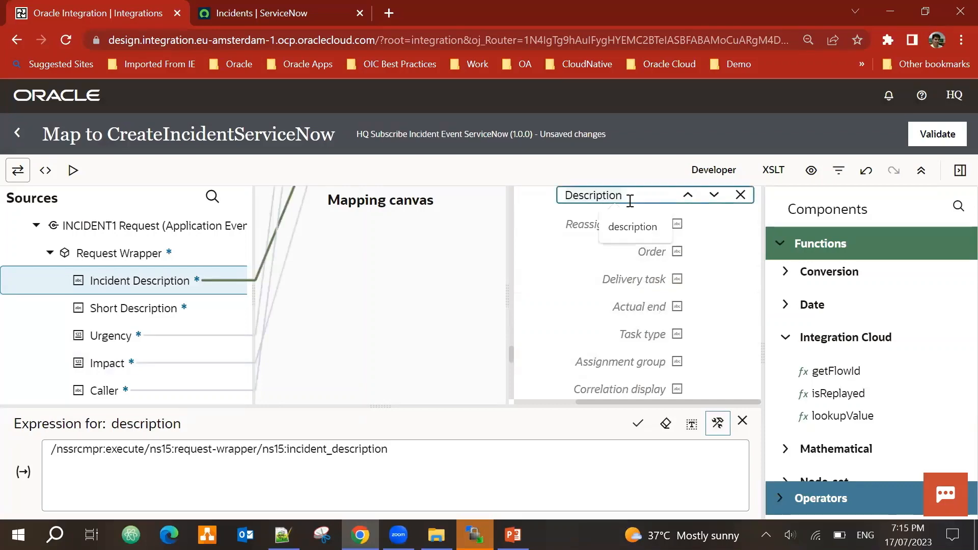
key(ctrl+a)
text(Shor)
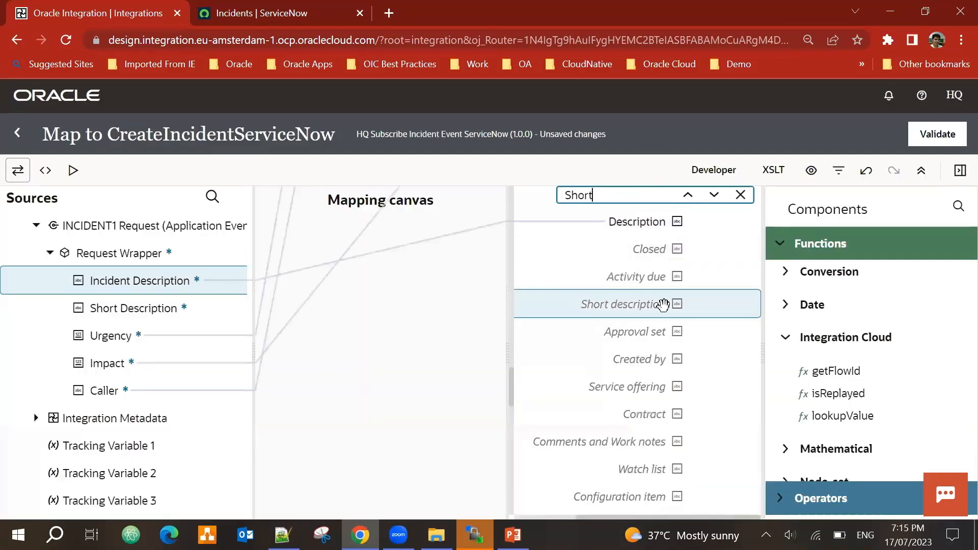
drag(157, 309, 646, 307)
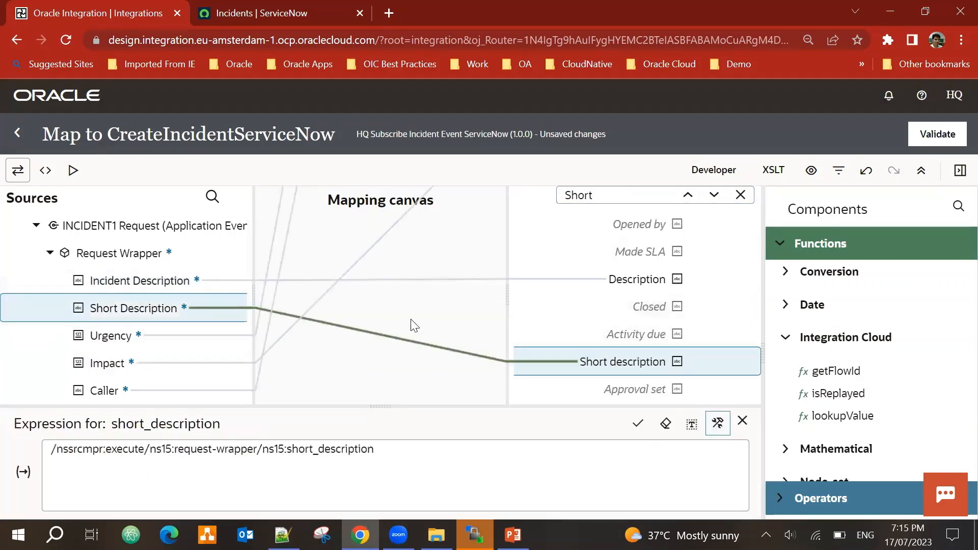
- Validate the CreateIncidentServiceNow mapping, return to the integration canvas and save the integration
click(932, 132)
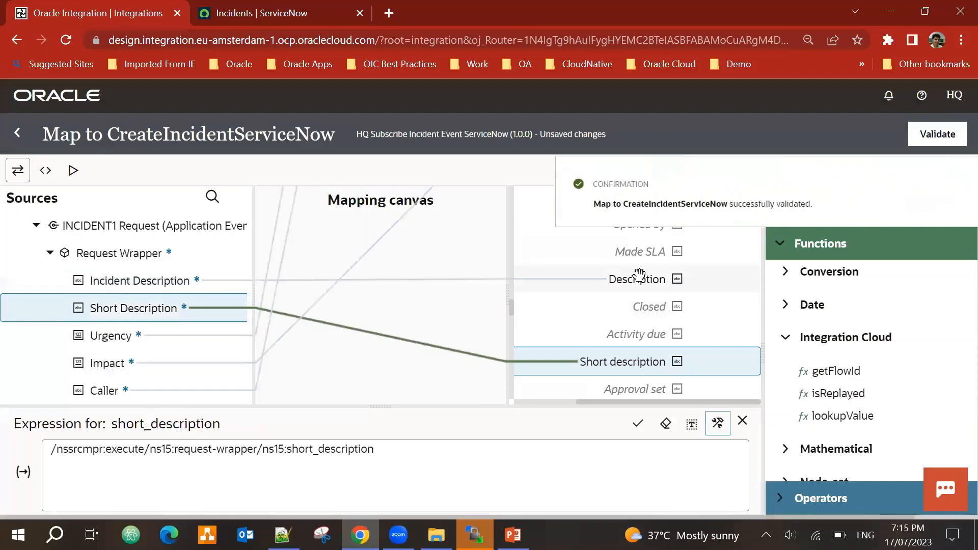
click(13, 136)
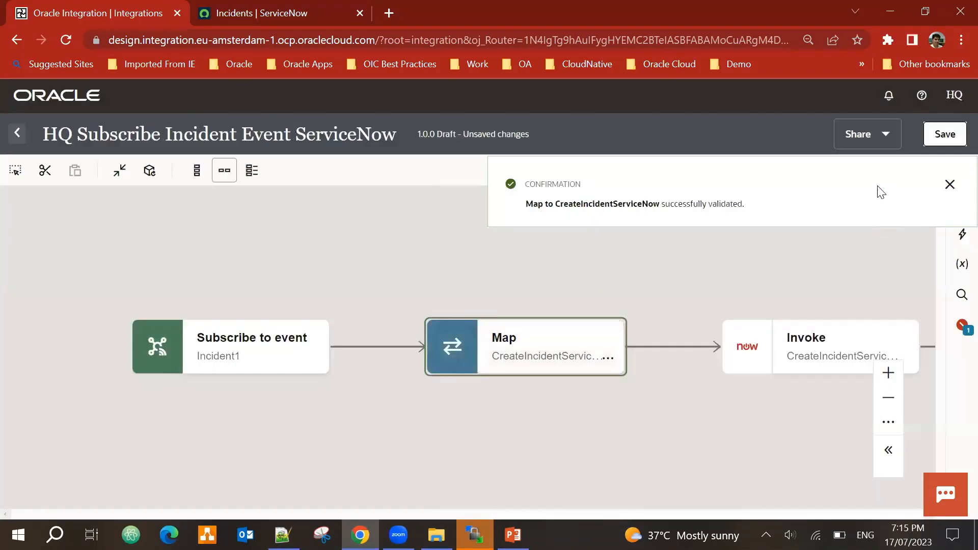
click(935, 141)
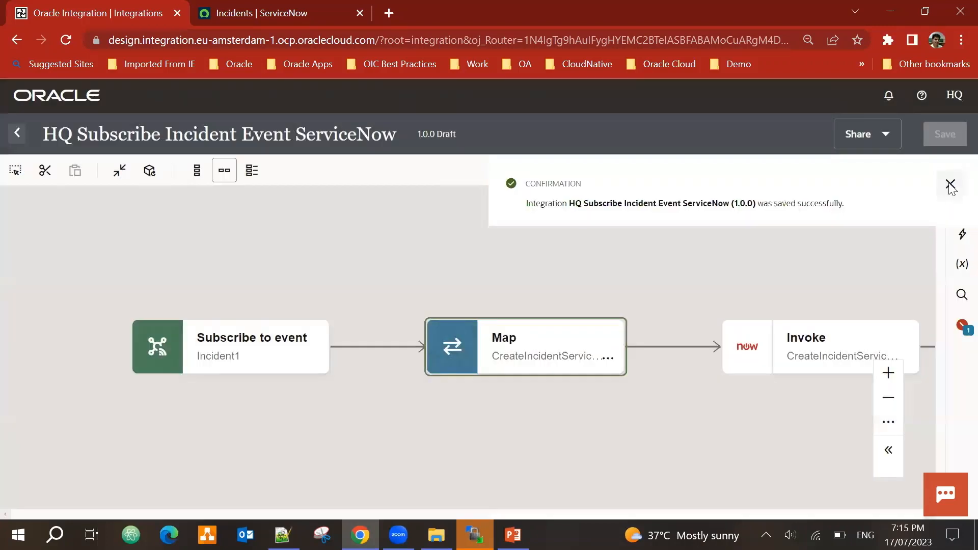
click(950, 184)
- Set short_description from request-wrapper as the primary business identifier and caller as the second identifier
click(889, 172)
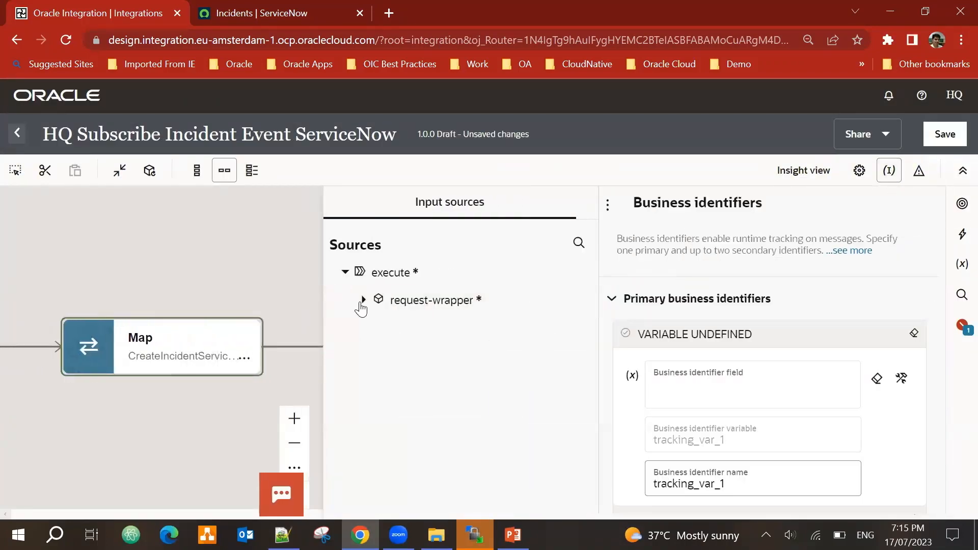
click(361, 302)
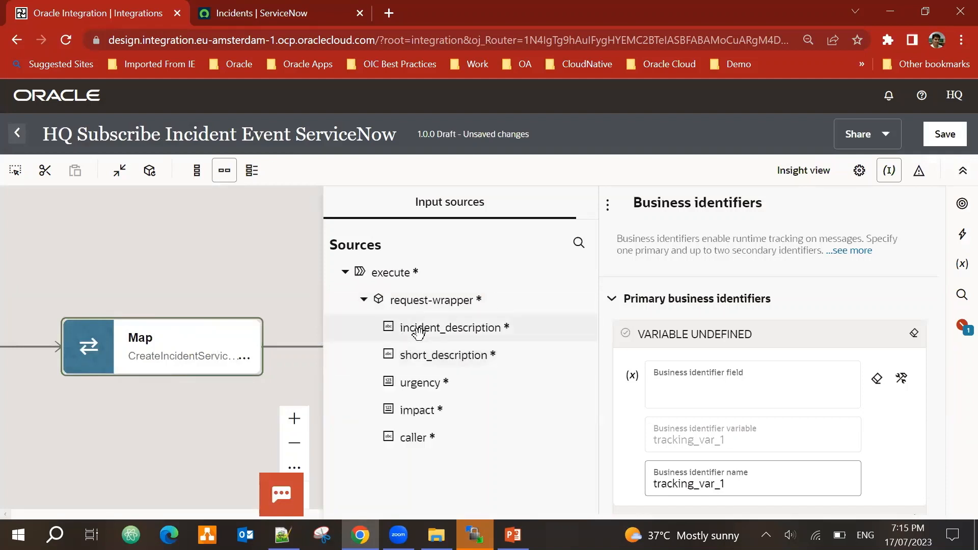
drag(415, 357, 765, 388)
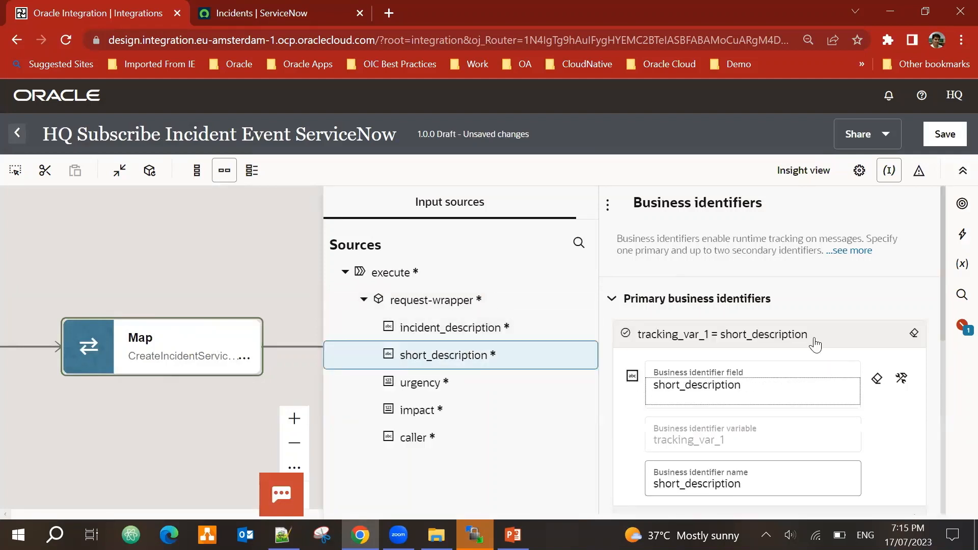
scroll(790, 384, down, 5)
drag(454, 437, 738, 343)
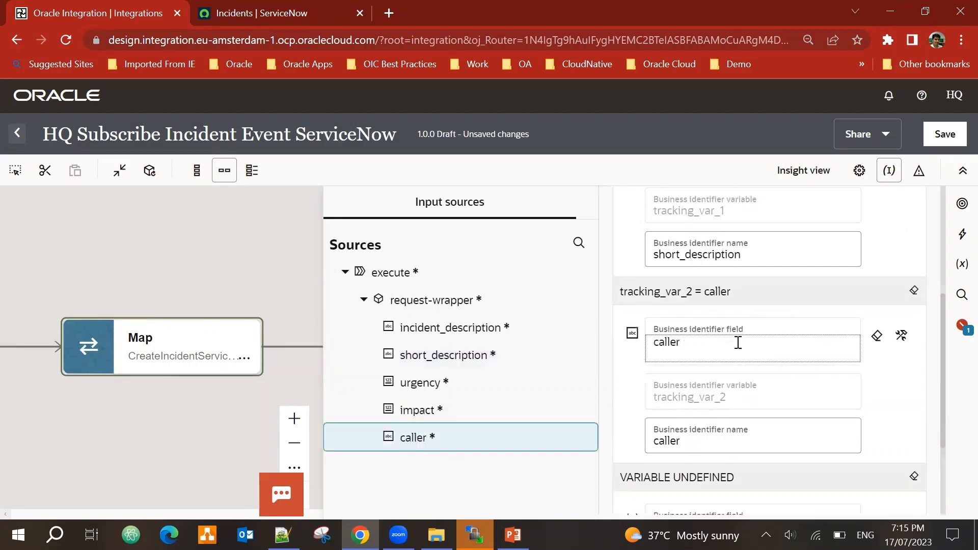
- Save the integration with its business identifiers and return to the Integrations list
click(947, 135)
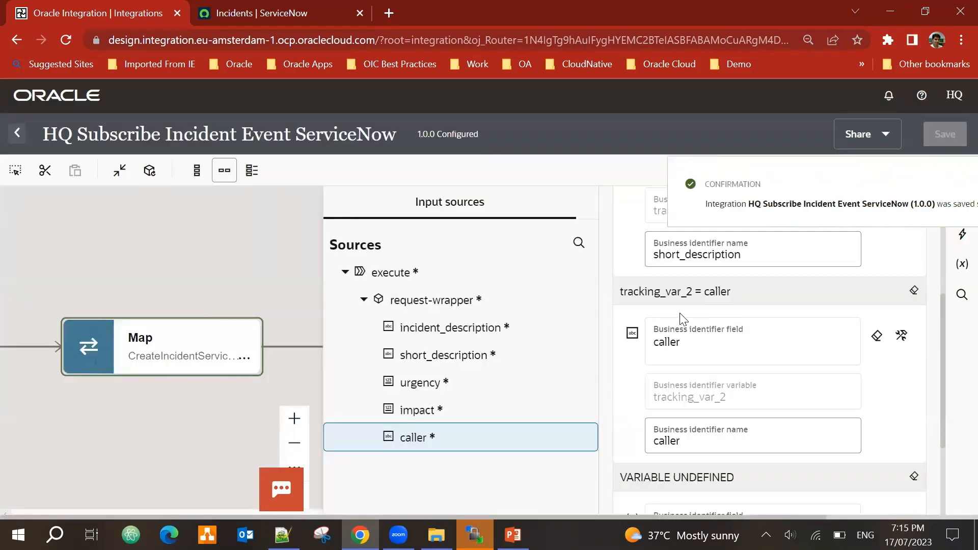
click(958, 186)
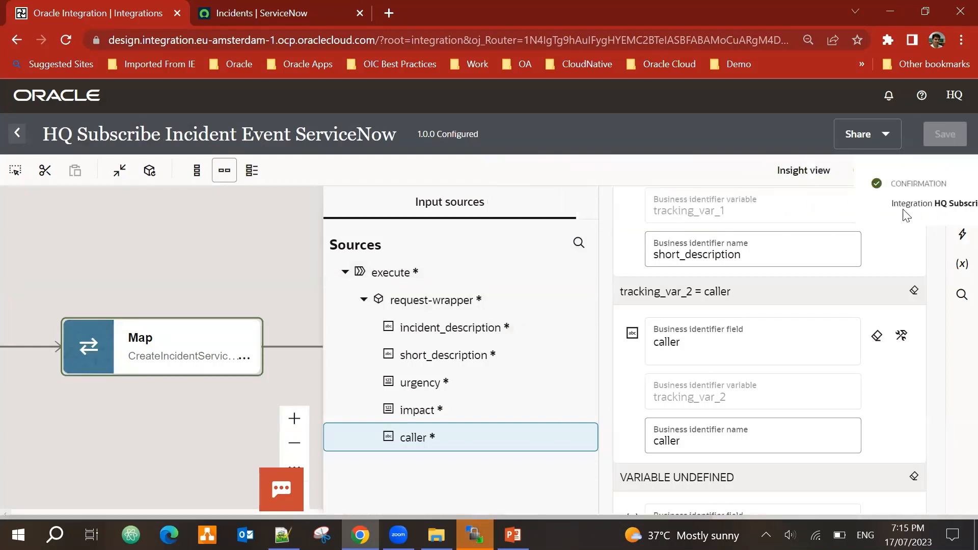
click(189, 249)
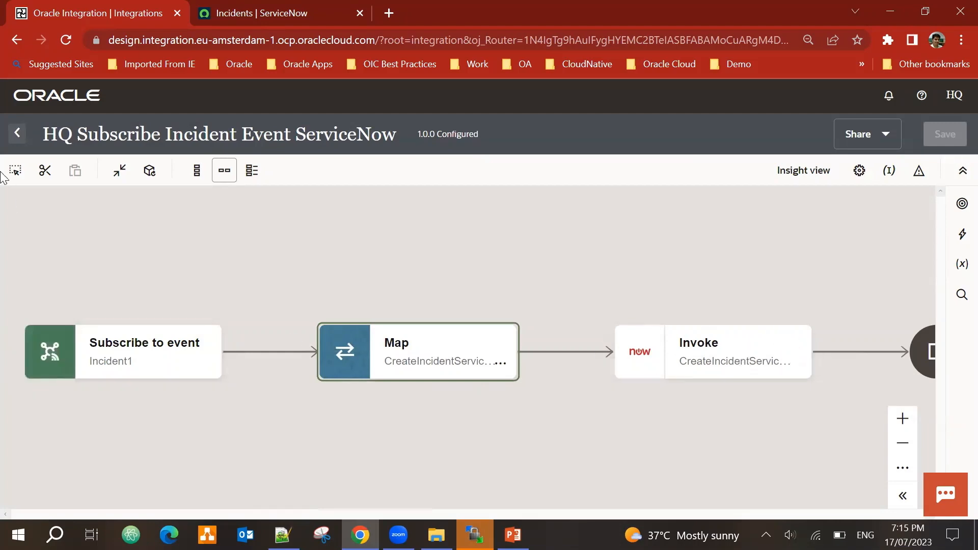
click(18, 136)
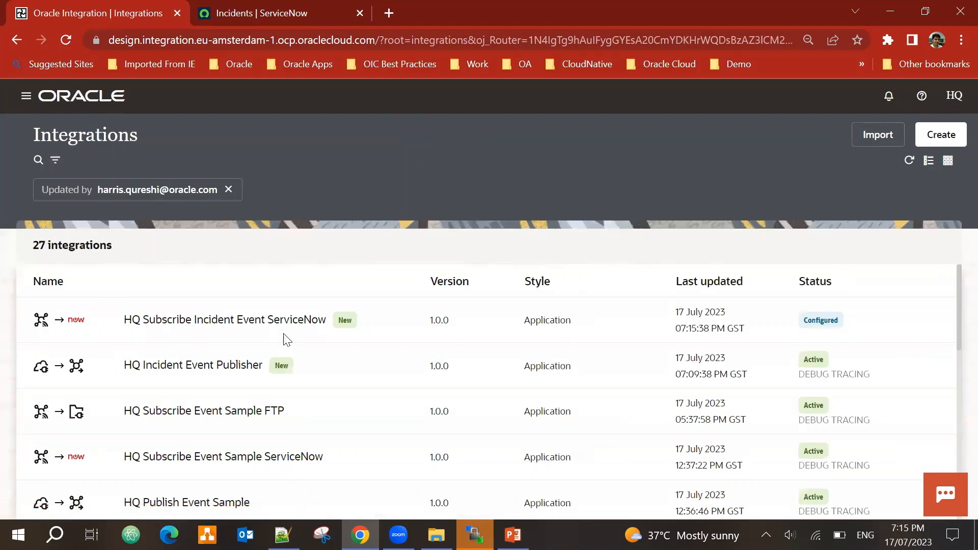
- Activate the HQ Subscribe Incident Event ServiceNow integration with the Debug tracing level and refresh the integrations list
click(863, 320)
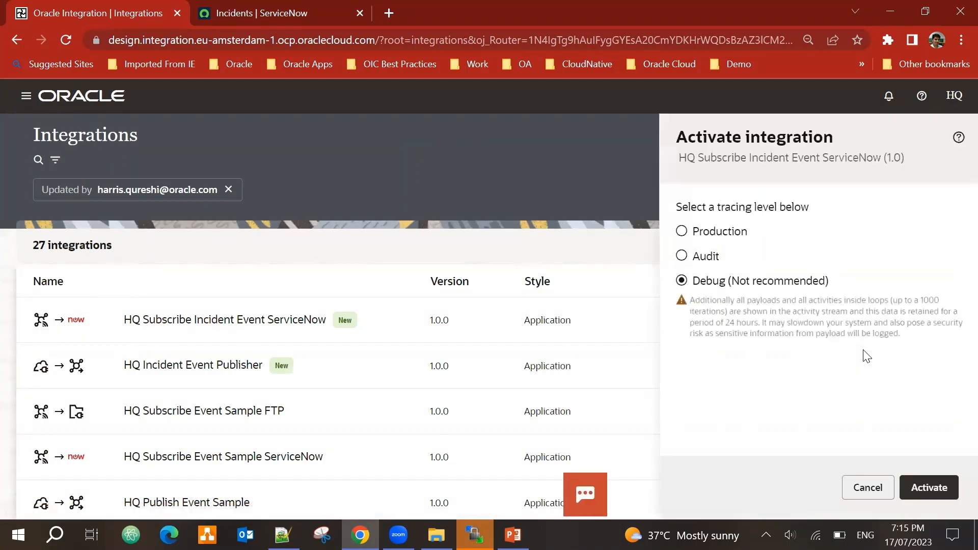
click(929, 487)
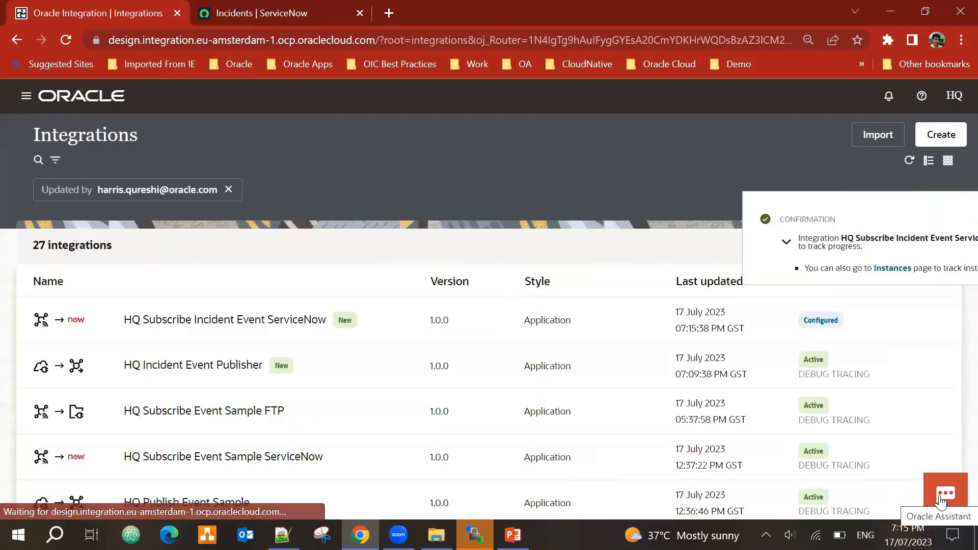
click(955, 232)
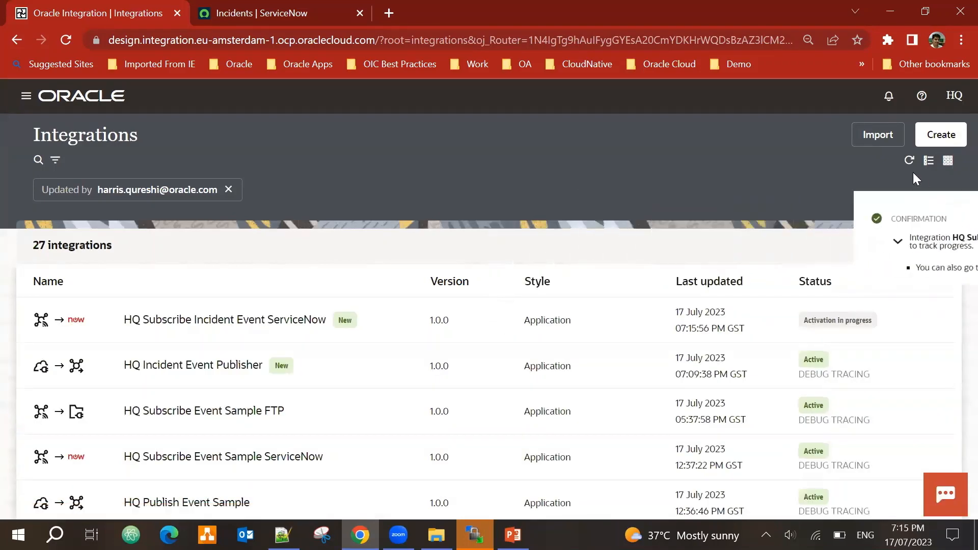
click(910, 160)
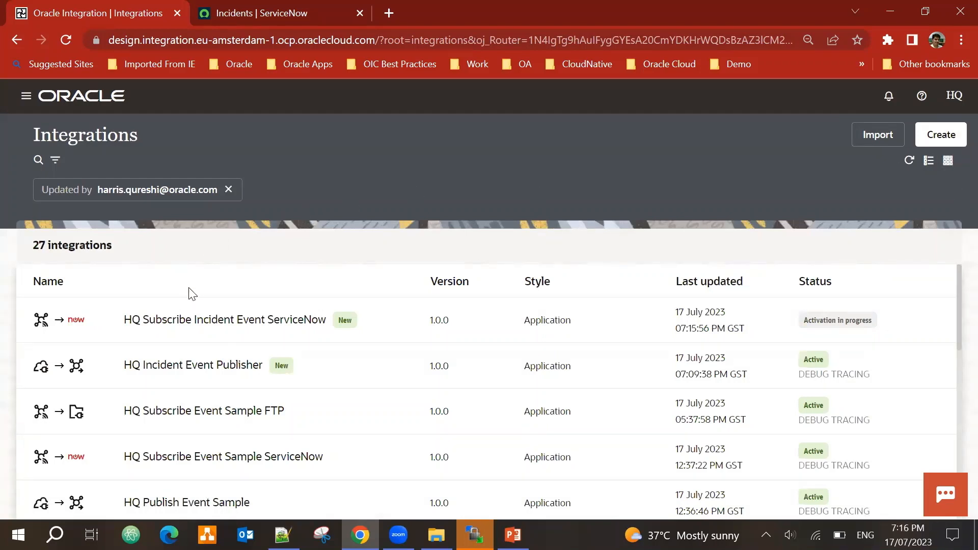
- Create an event-triggered integration named "HQ Subscribe Incident Event FTP"
click(948, 138)
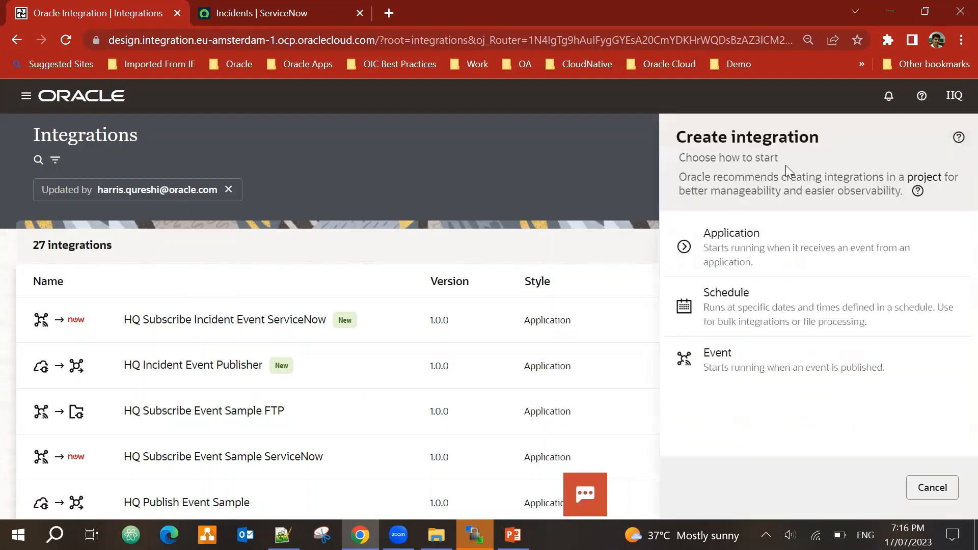
click(716, 359)
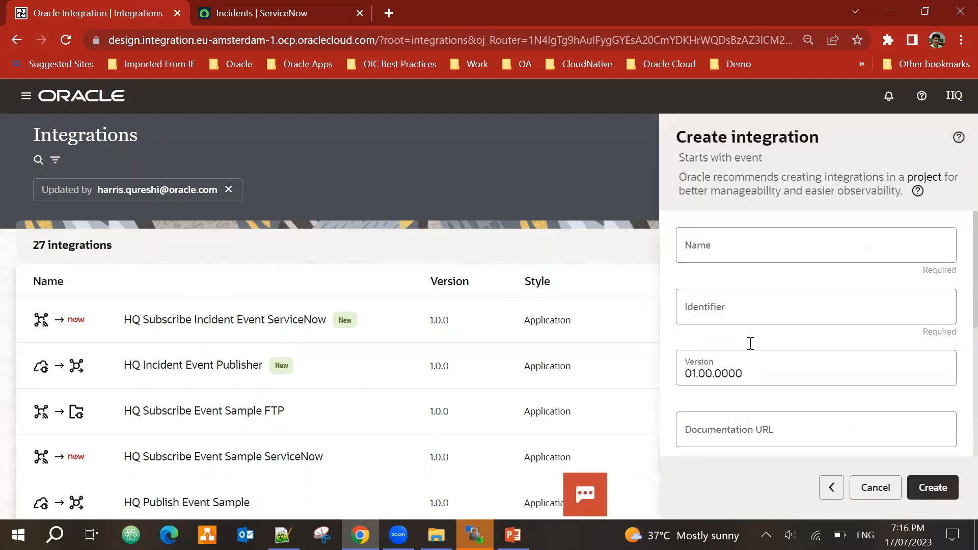
click(711, 253)
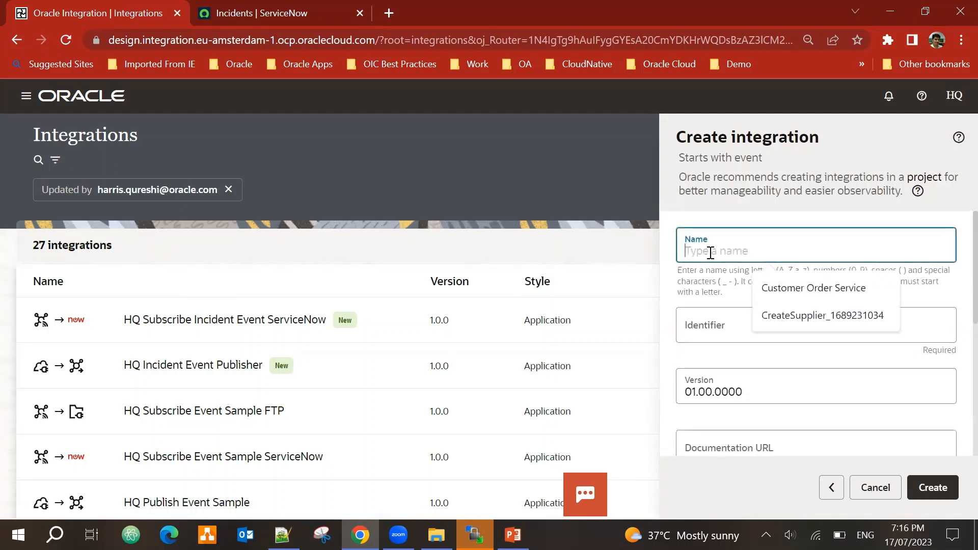
text(HQ )
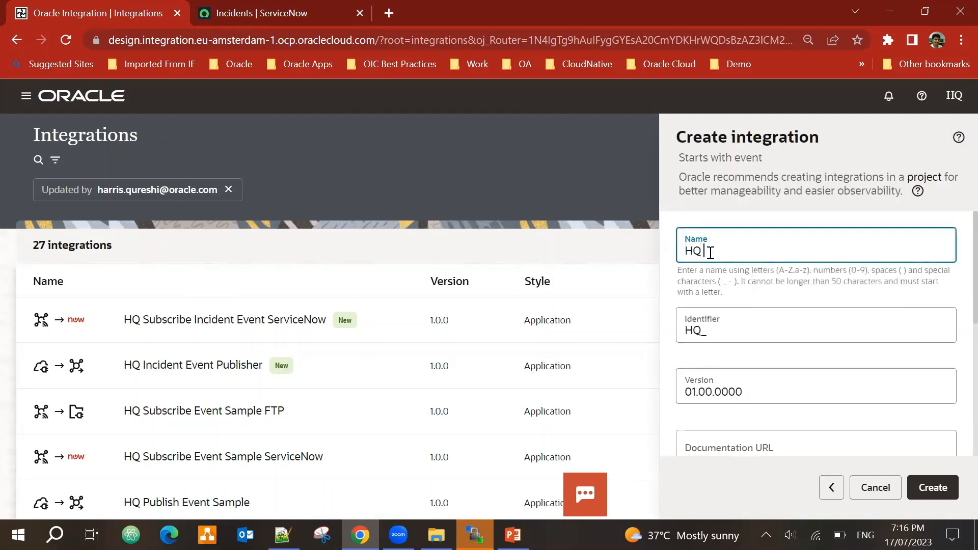
text(Subscribe)
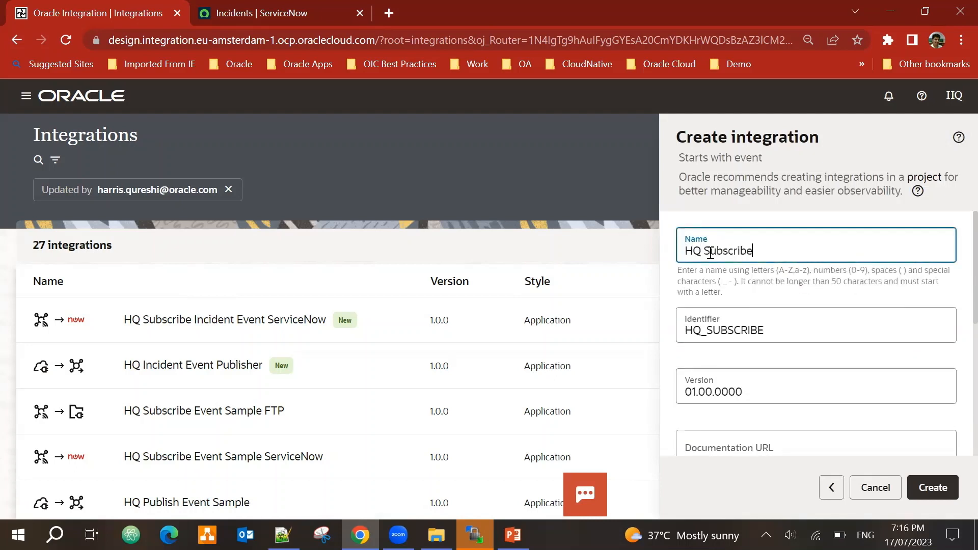
text( Incident )
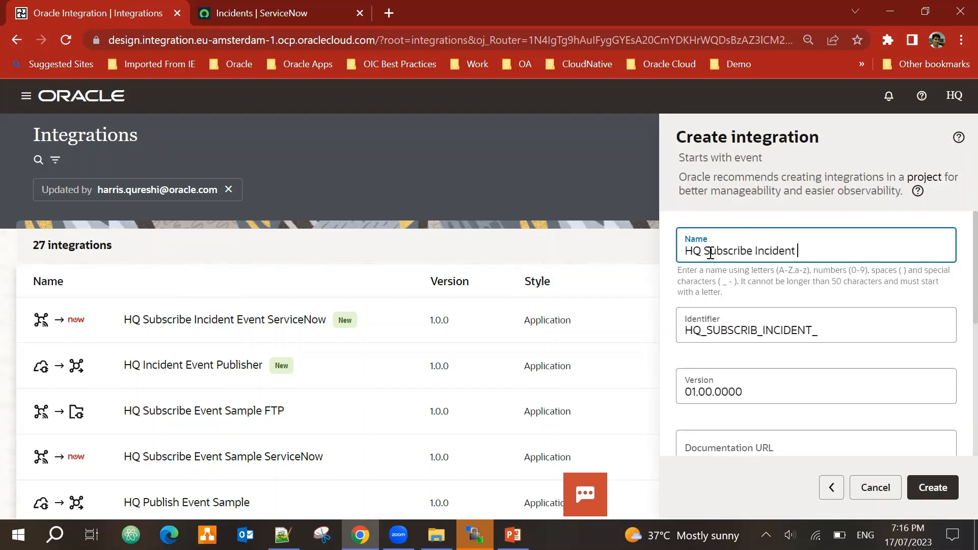
text(Event FTP)
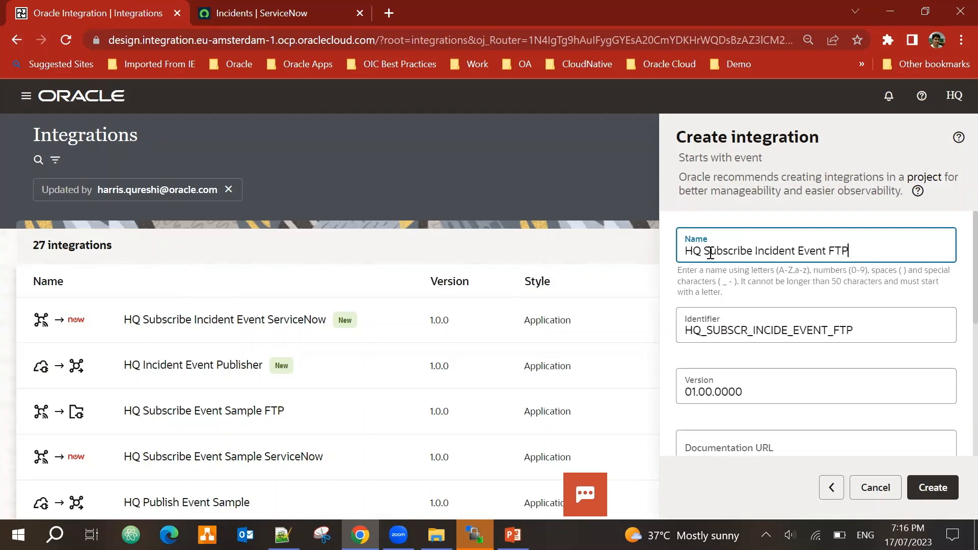
click(942, 488)
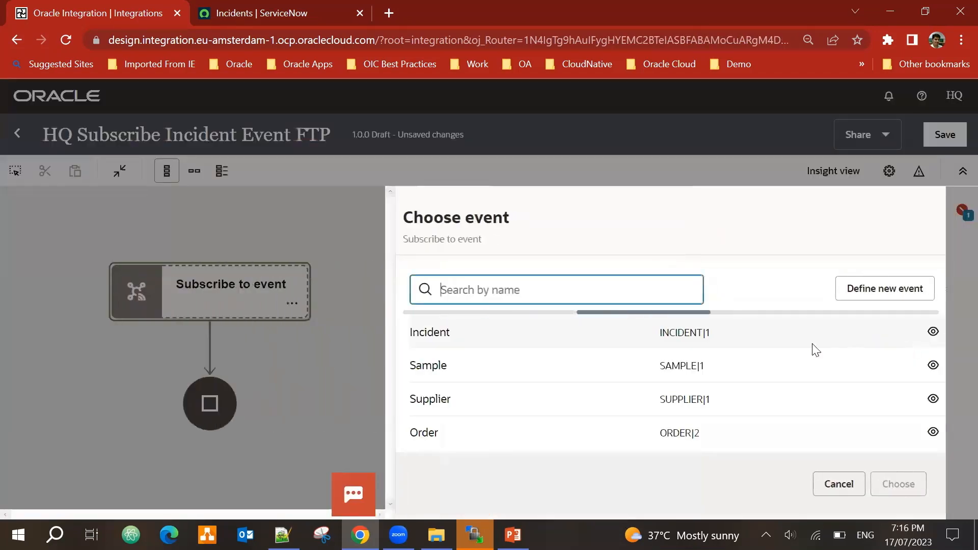
- Choose Incident as the event the integration subscribes to, review it and finish the subscribe action
click(495, 327)
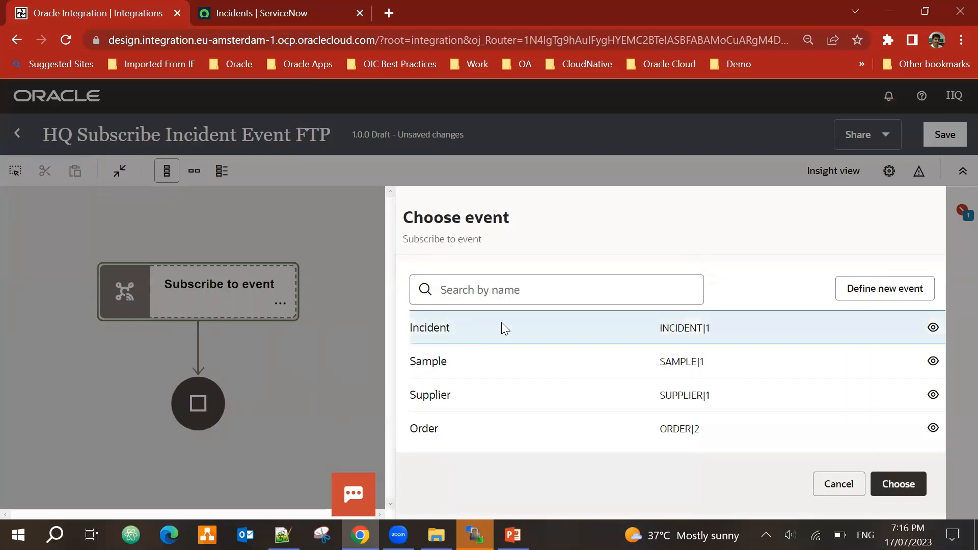
click(901, 484)
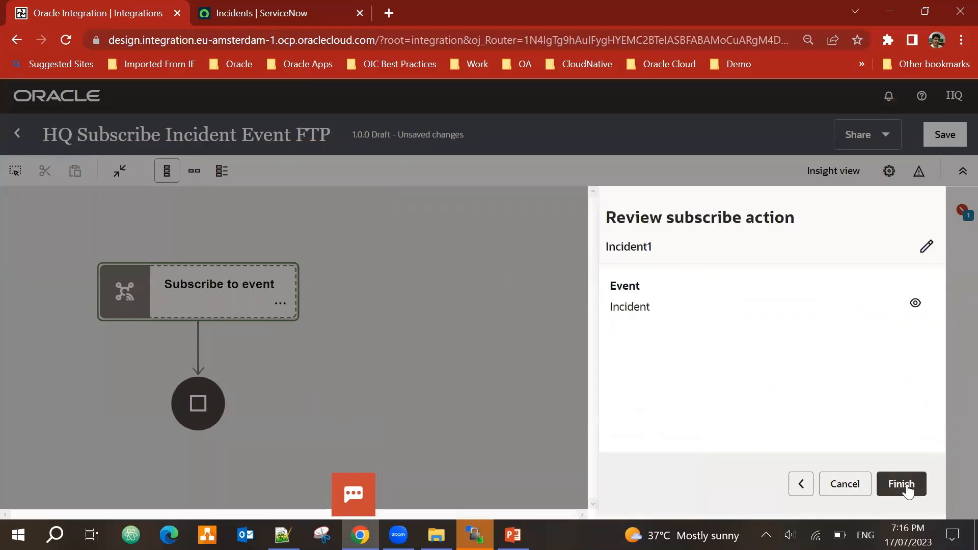
click(916, 304)
click(910, 481)
click(905, 486)
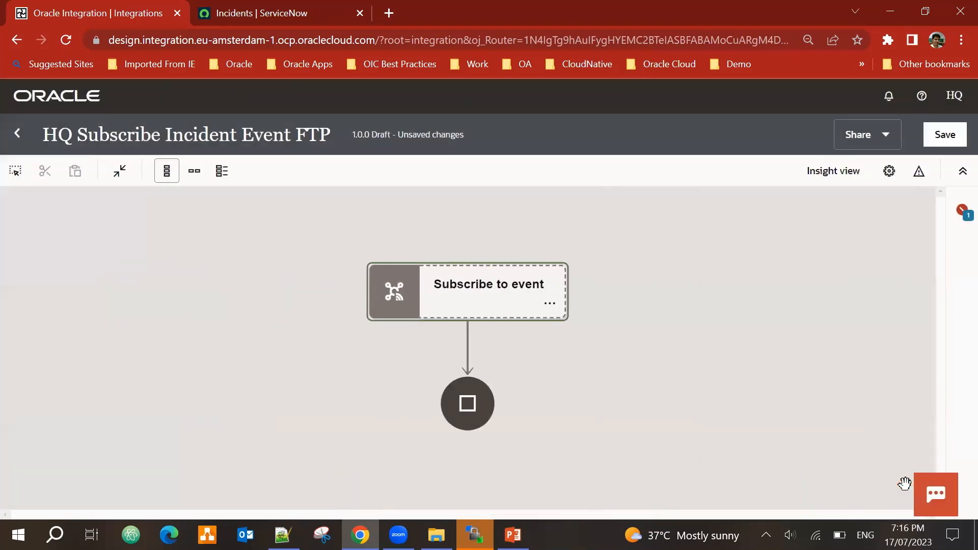
- Switch the canvas to the horizontal layout and insert HQ FTP Connection bpi-oic3-ams after the Subscribe to event trigger
click(197, 172)
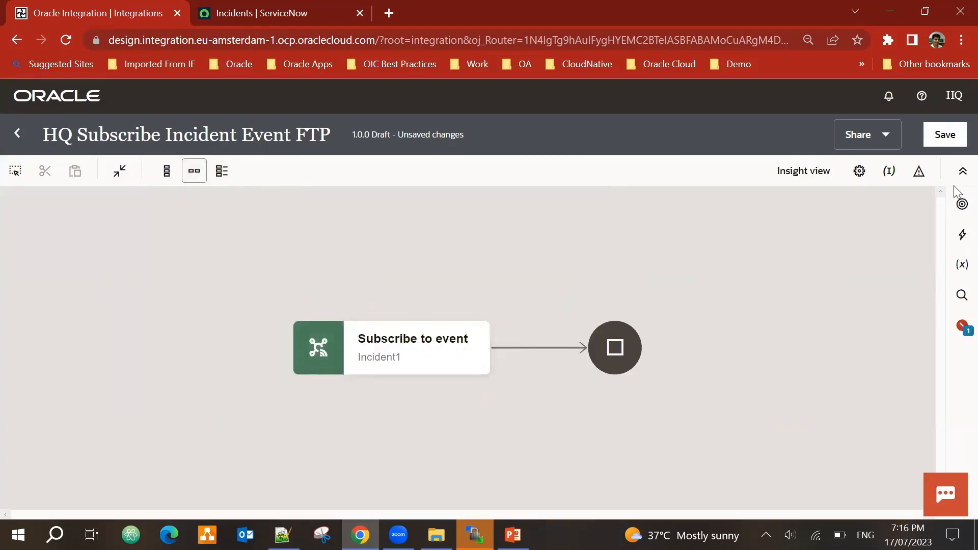
click(960, 206)
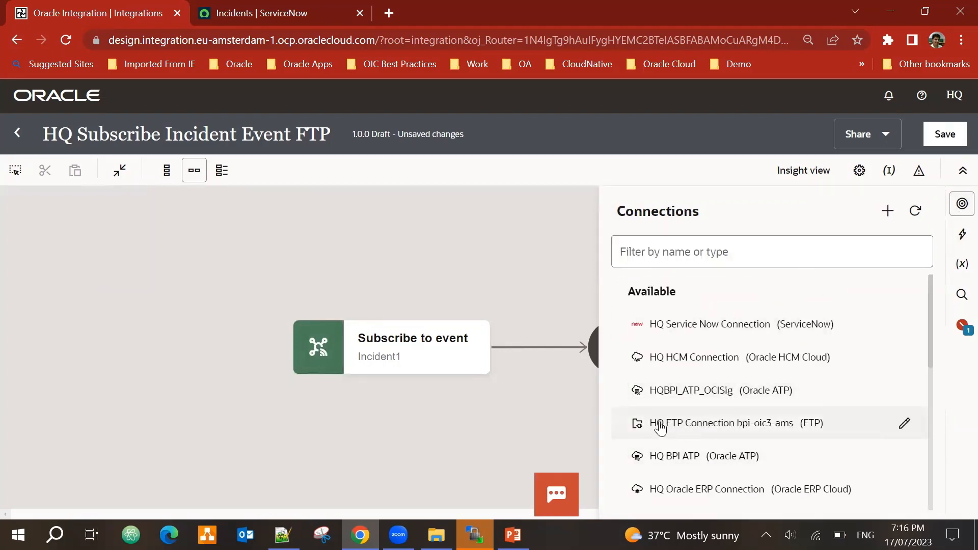
drag(736, 430, 534, 346)
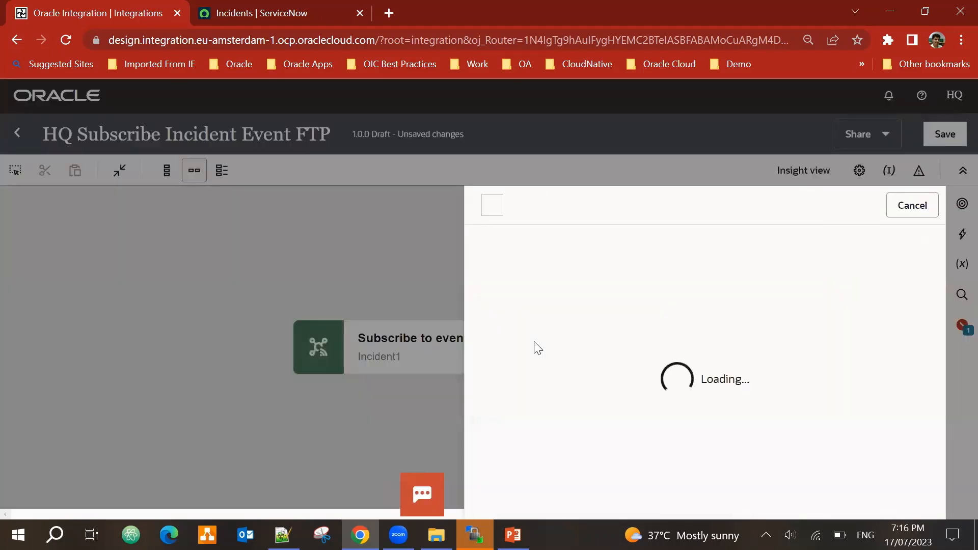
- Name the FTP endpoint CreateIncidentFTP and continue to its operation settings
click(595, 390)
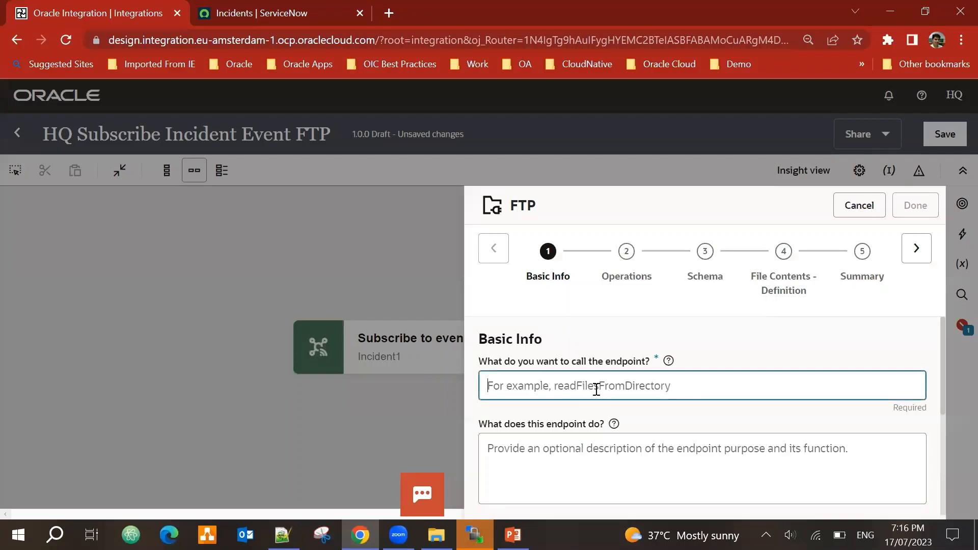
text(Create)
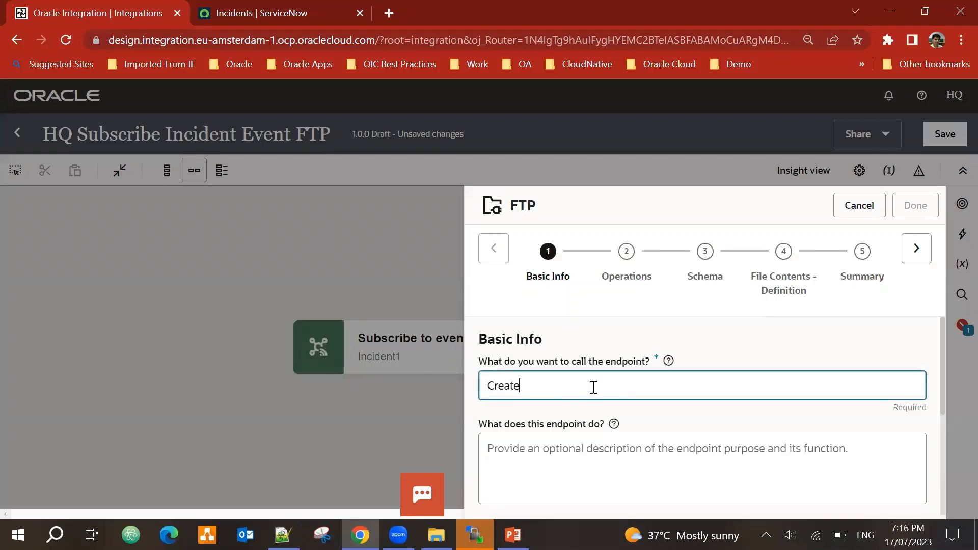
key(BackSpace)
key(BackSpace)
key(BackSpace)
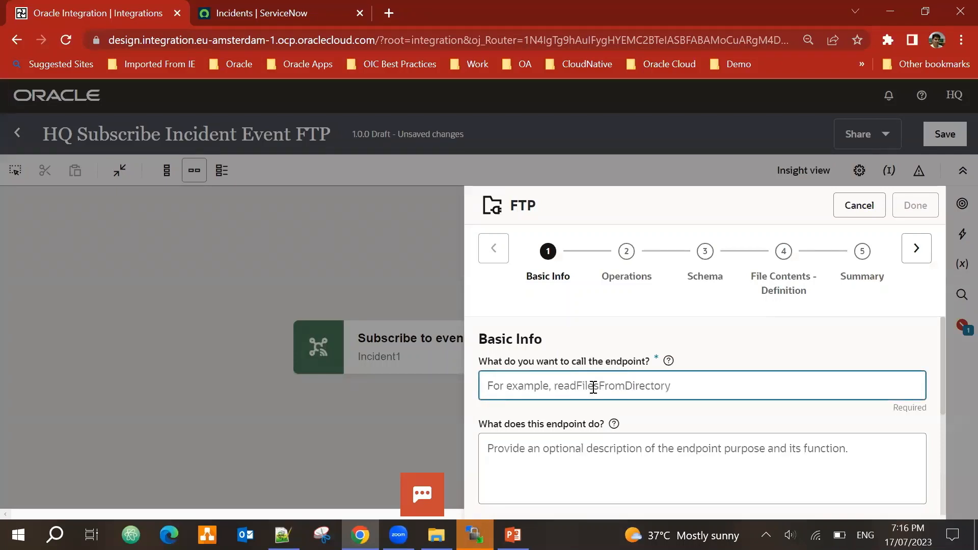
text(CreateInci)
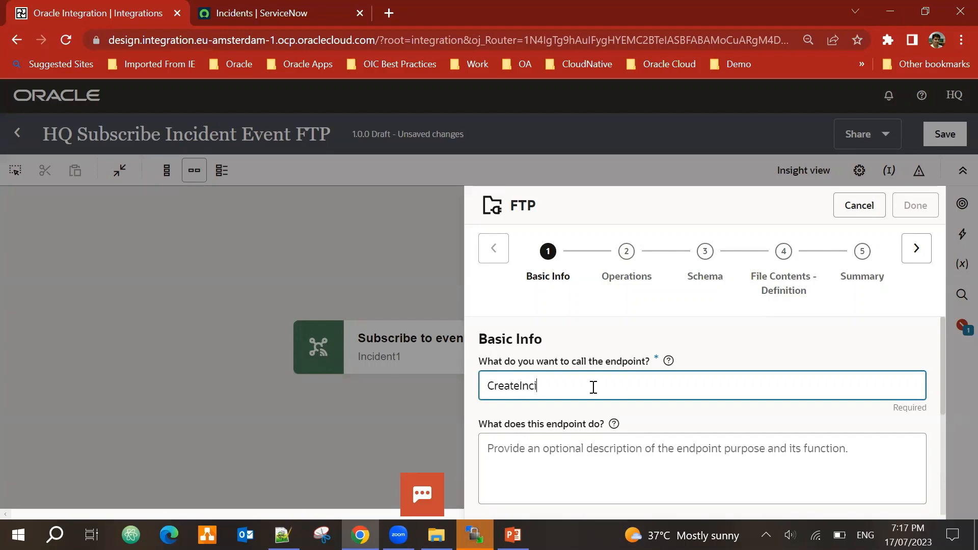
text(dentFTP)
scroll(866, 415, down, 4)
scroll(881, 332, up, 3)
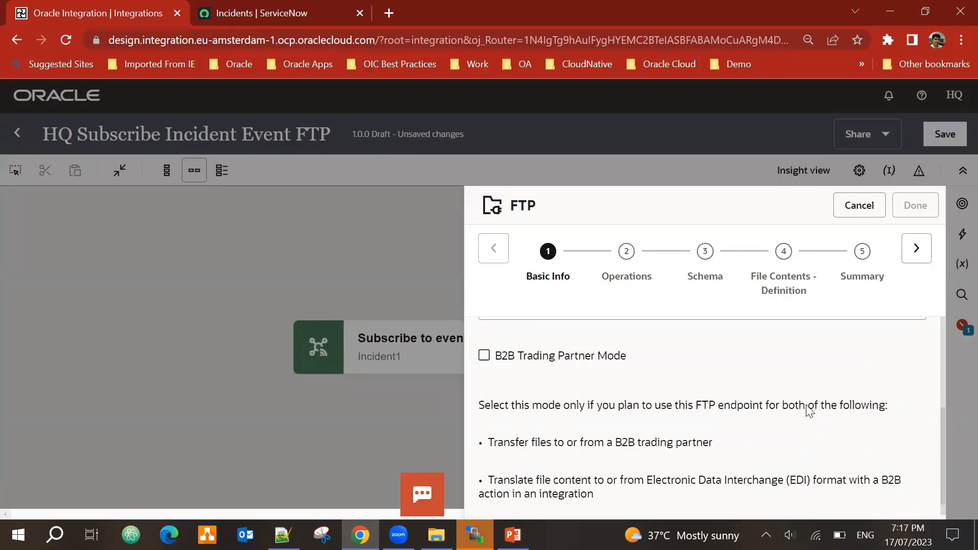
click(917, 251)
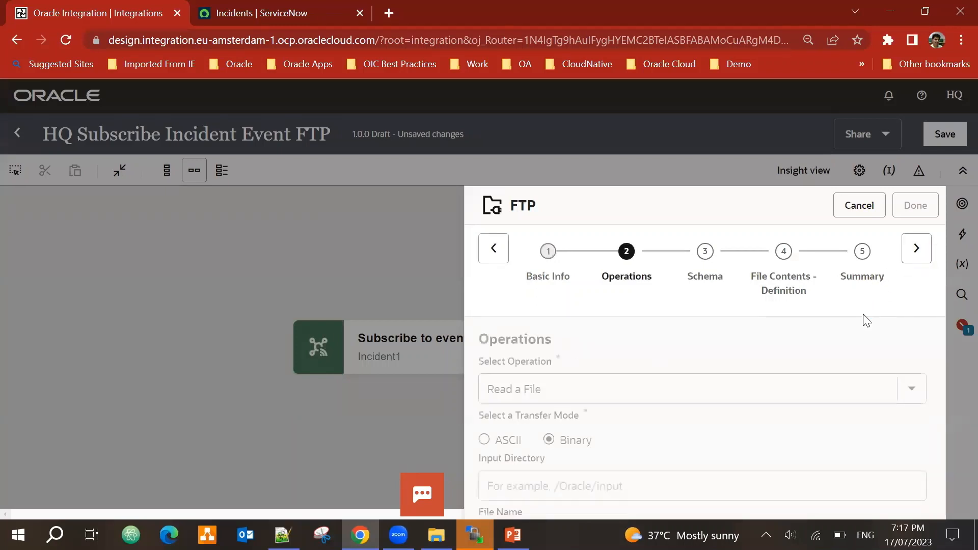
- Set the FTP operation to Write File and paste the Incident output directory path copied from demo.txt in Notepad++
click(615, 387)
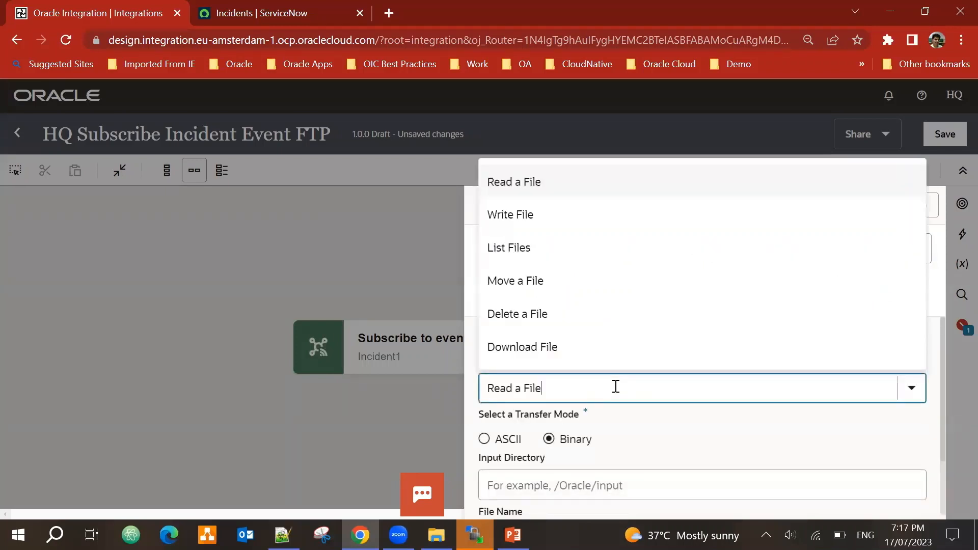
click(532, 222)
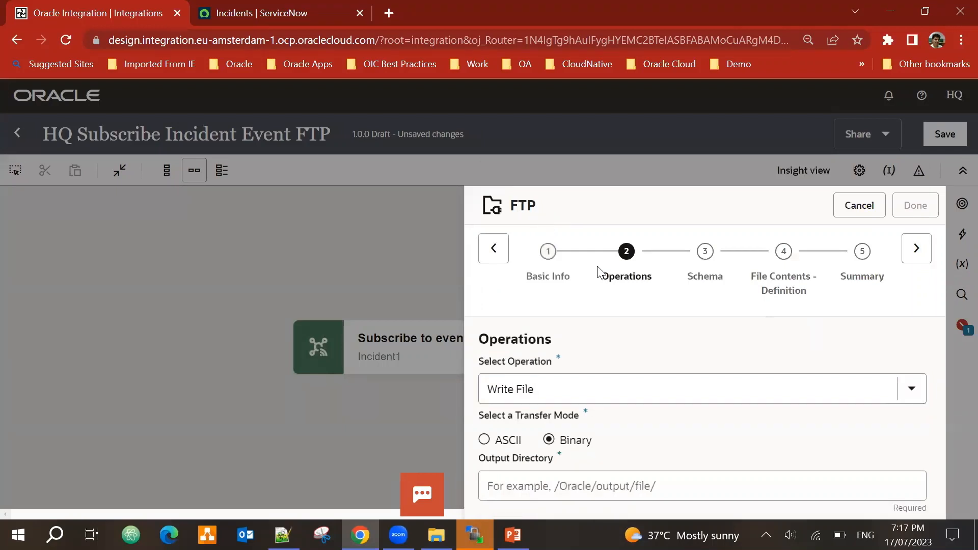
scroll(729, 352, down, 2)
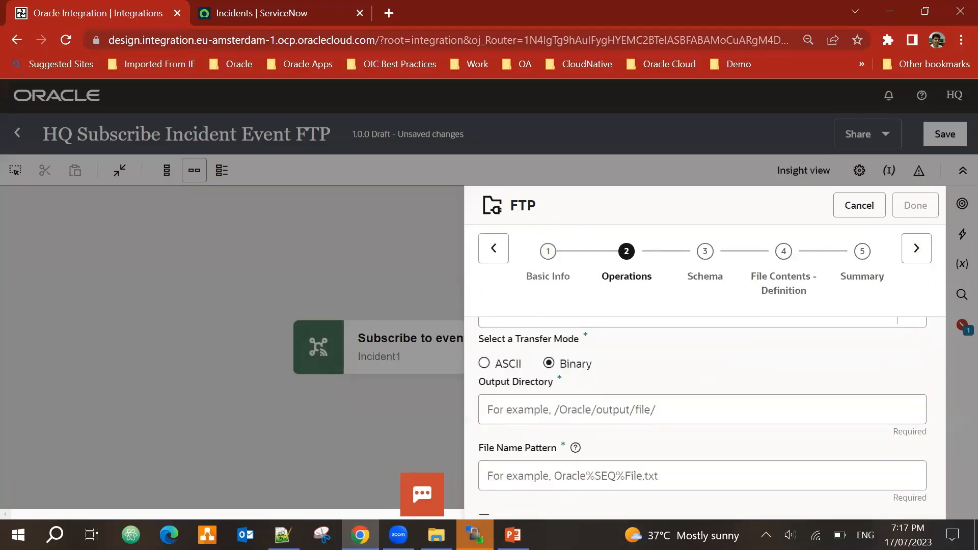
key(alt+Tab)
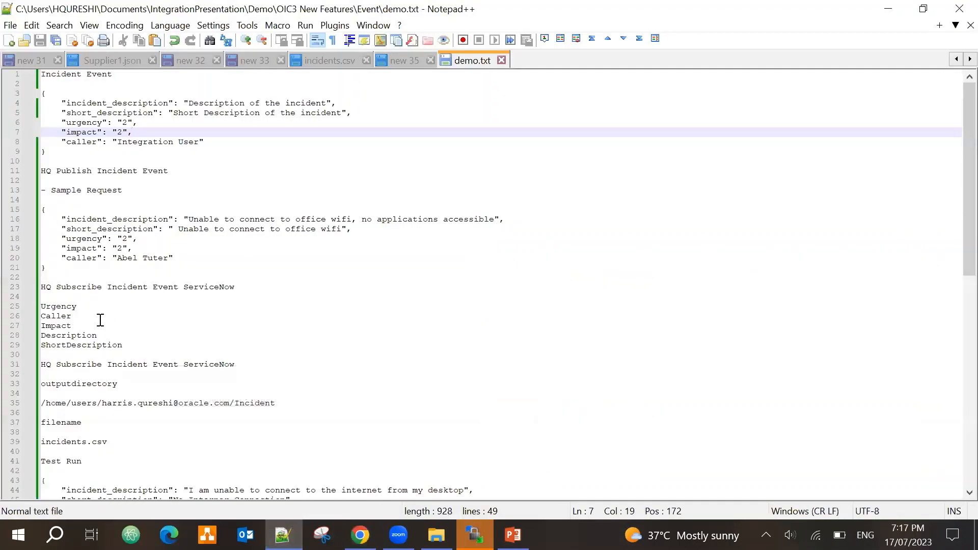
drag(275, 403, 9, 402)
key(ctrl+c)
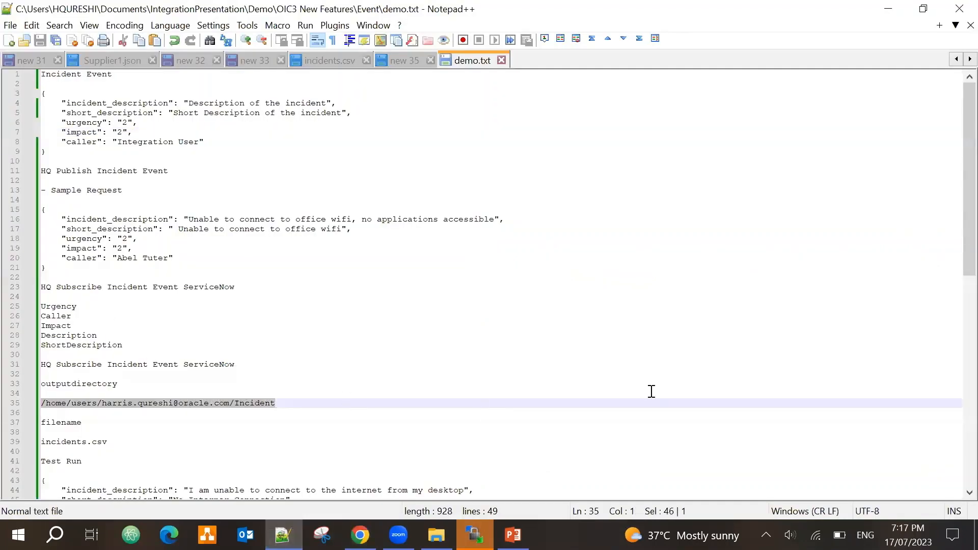
key(alt+Tab)
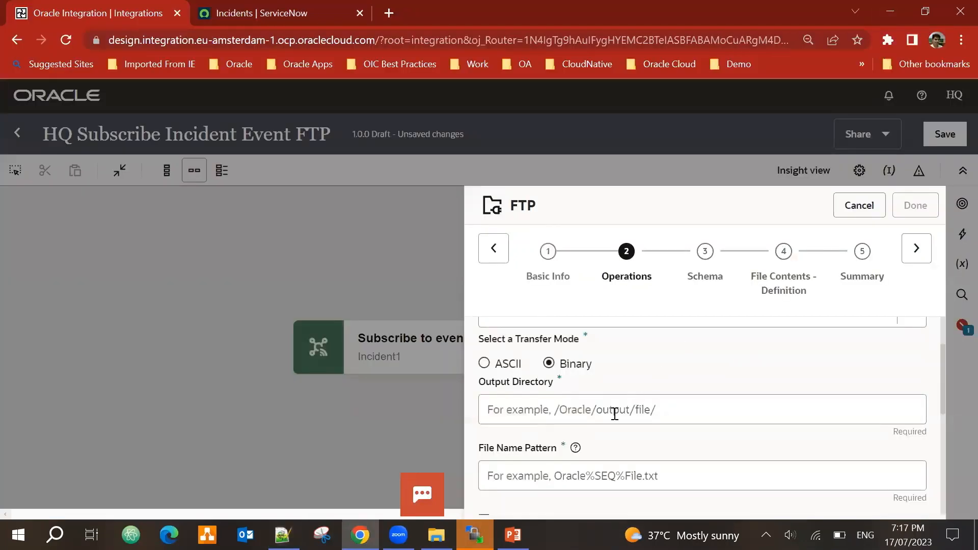
click(541, 411)
key(ctrl+v)
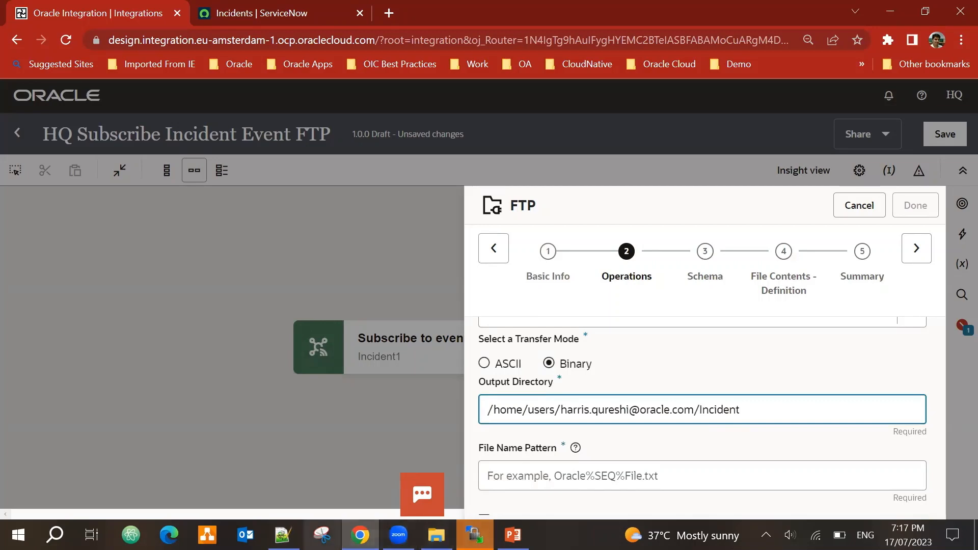
- Copy incidents.csv from demo.txt in Notepad++ and paste it as the FTP endpoint's file name pattern
click(282, 535)
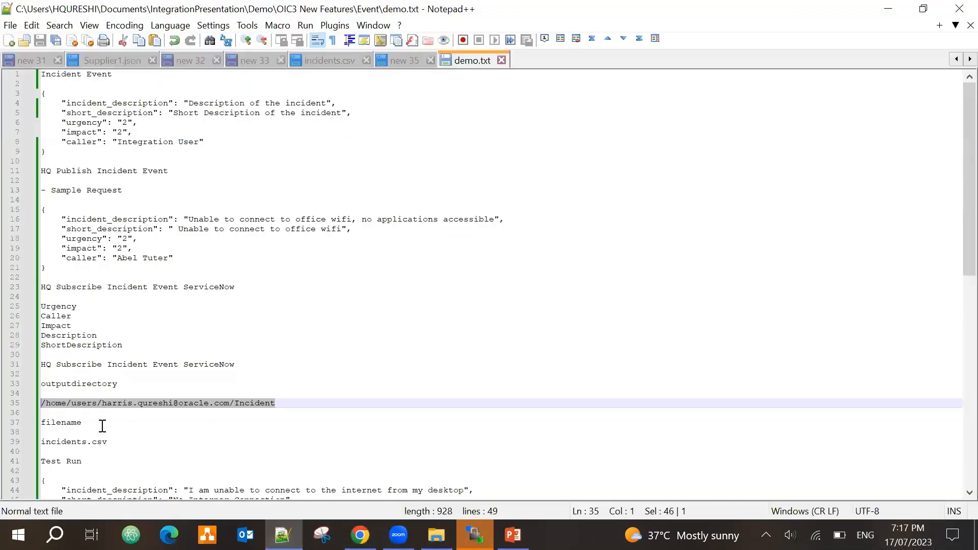
triple_click(80, 445)
key(ctrl+c)
click(889, 9)
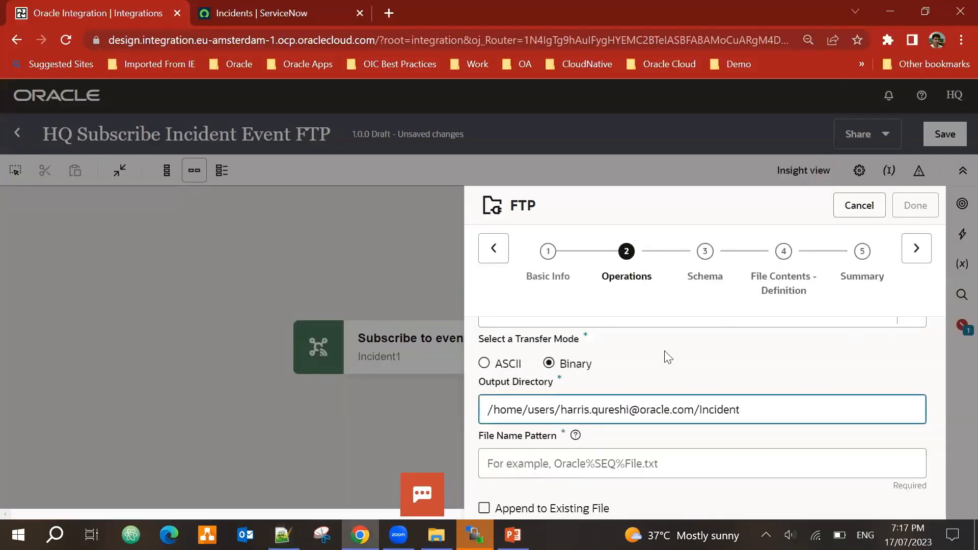
click(576, 471)
key(ctrl+v)
scroll(779, 405, down, 3)
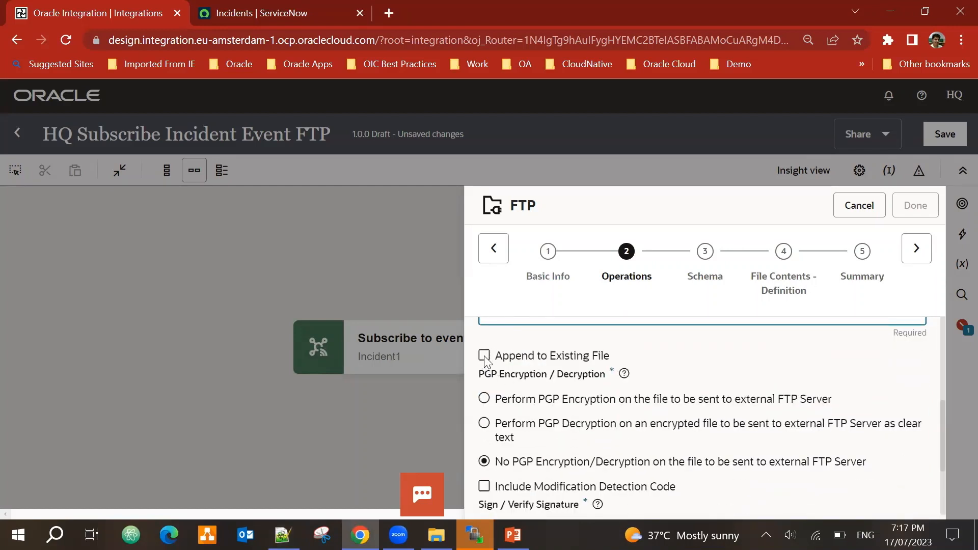
- Enable Append to Existing File for the write operation and continue to the Schema settings
scroll(485, 362, down, 1)
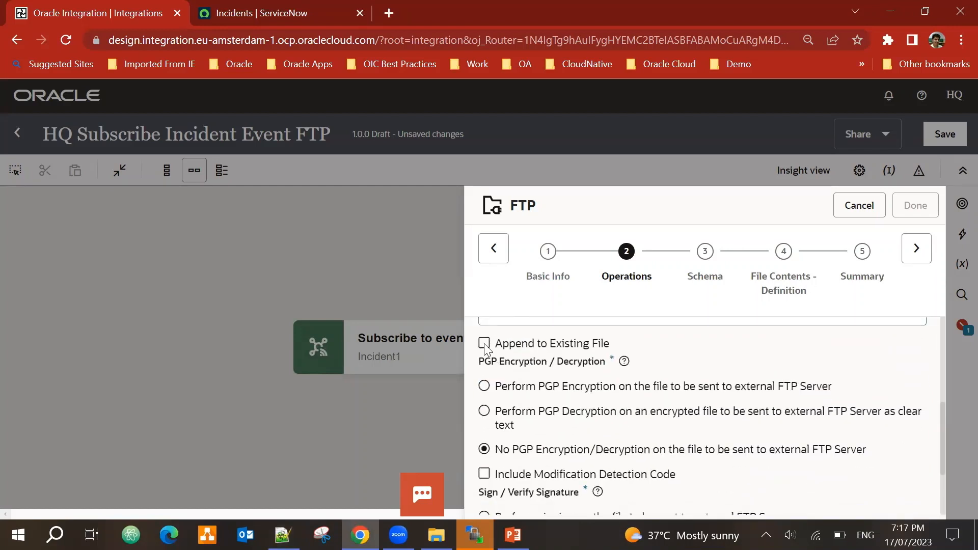
click(485, 344)
scroll(651, 358, up, 5)
scroll(729, 379, down, 3)
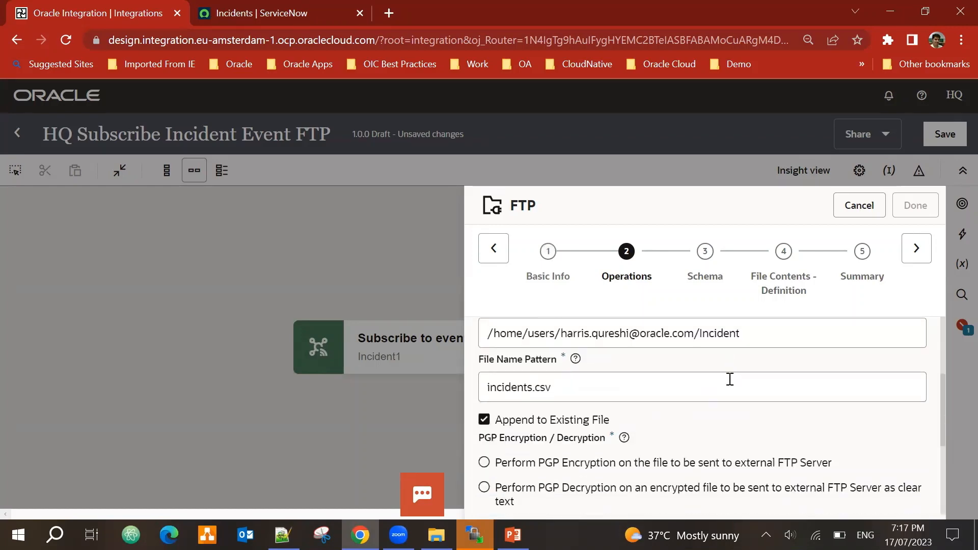
scroll(729, 380, down, 4)
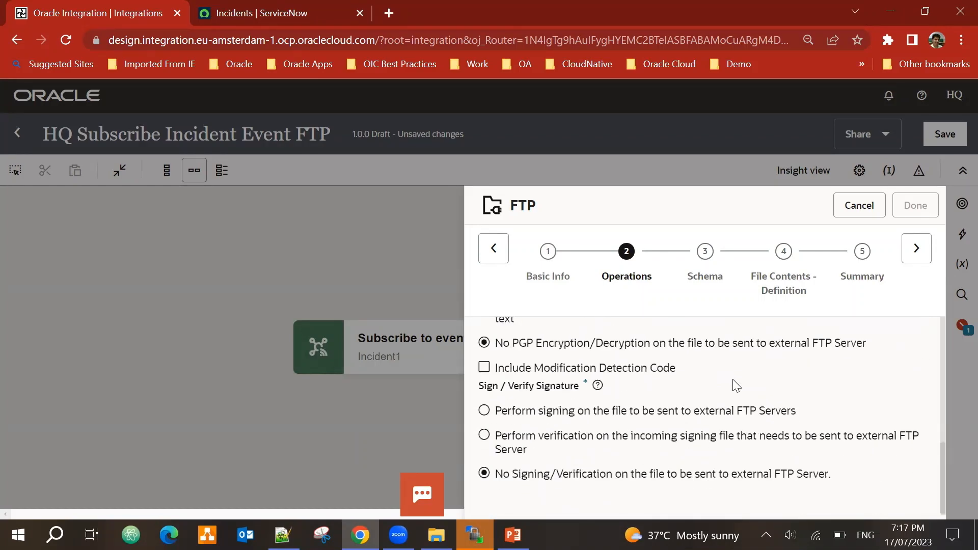
click(917, 259)
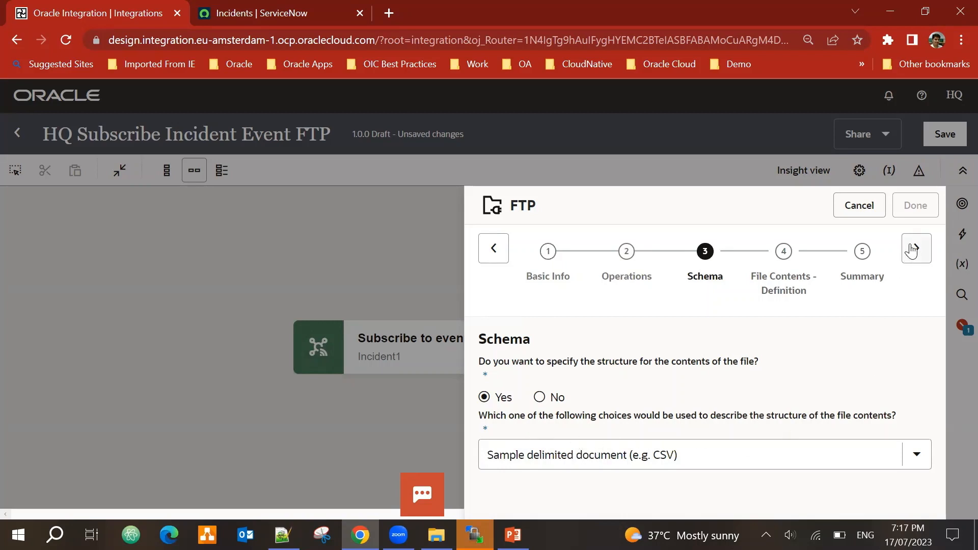
- Keep the sample delimited document (CSV) as the schema type and load incidents.csv as the sample data file
click(743, 454)
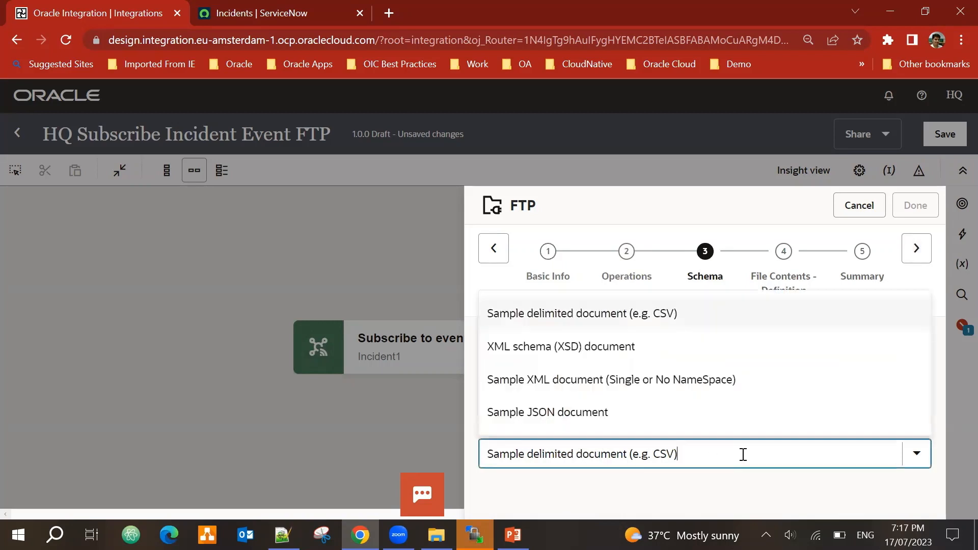
click(742, 453)
click(917, 248)
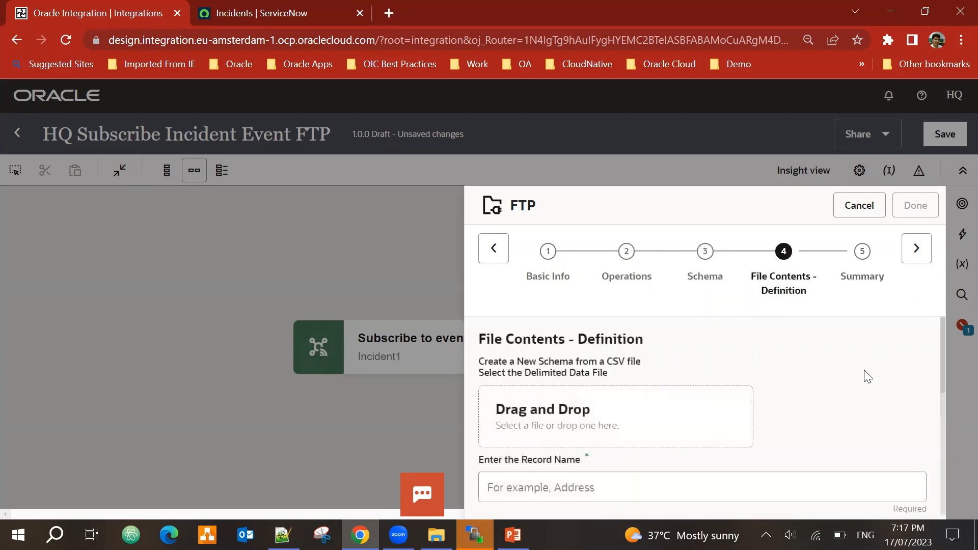
scroll(861, 379, down, 3)
scroll(789, 385, up, 3)
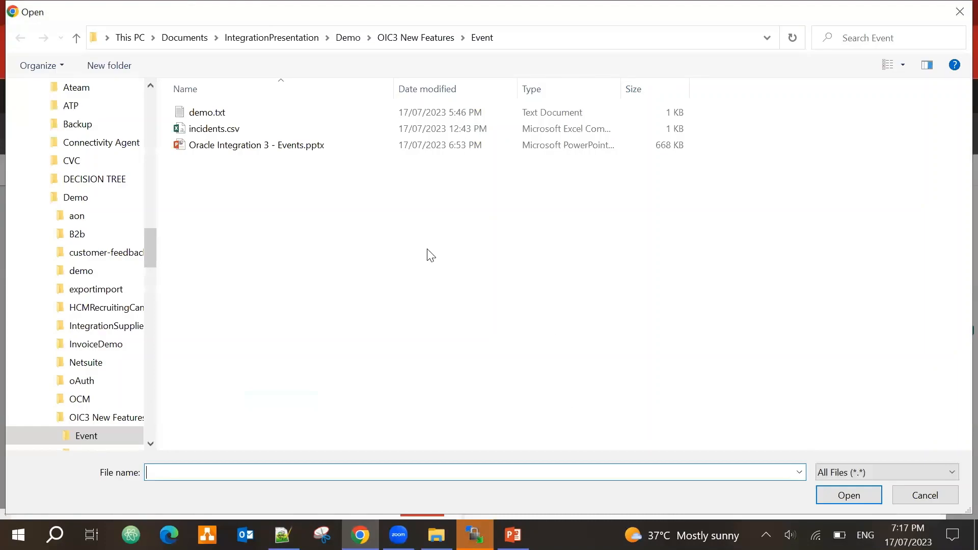
click(194, 128)
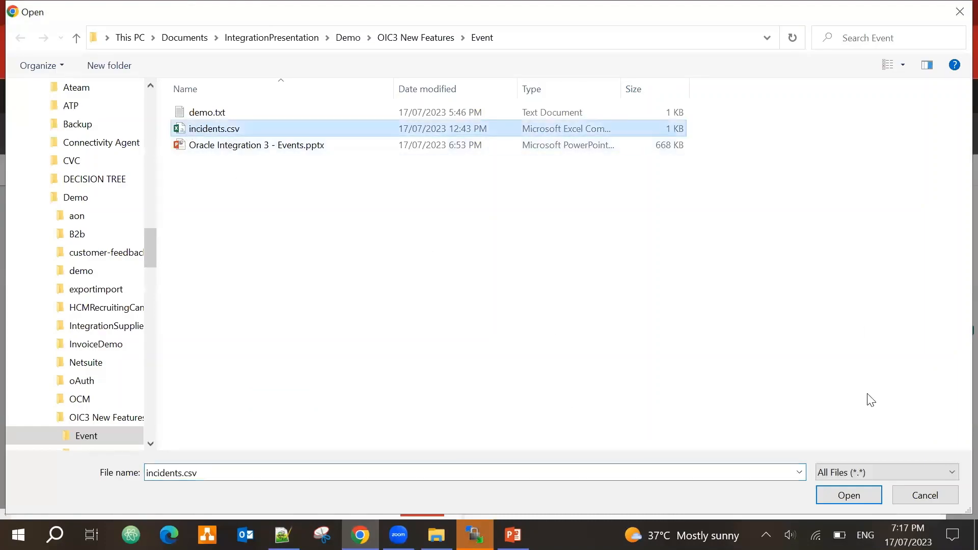
click(847, 495)
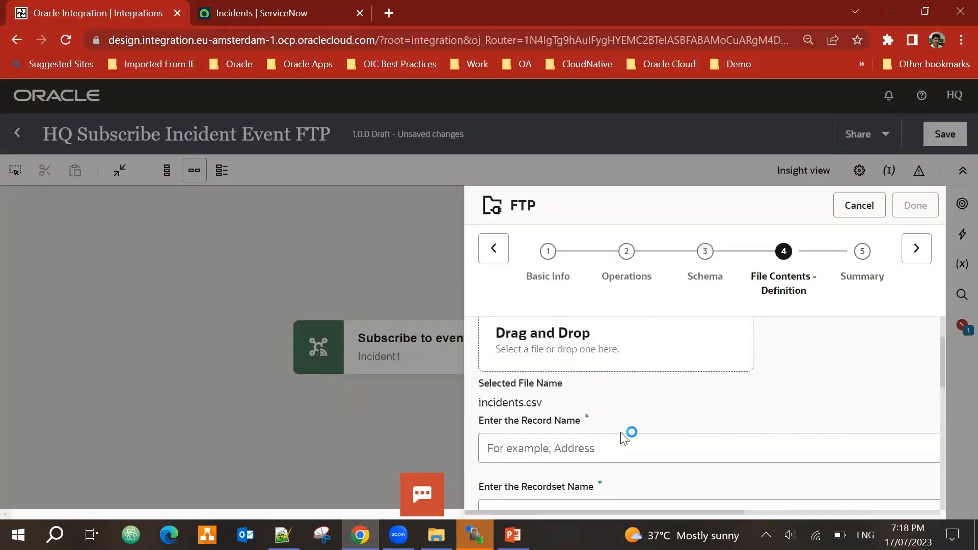
- Set the record name to IncidentRecordName and the recordset name to IncidentRecordset
click(582, 447)
text(In)
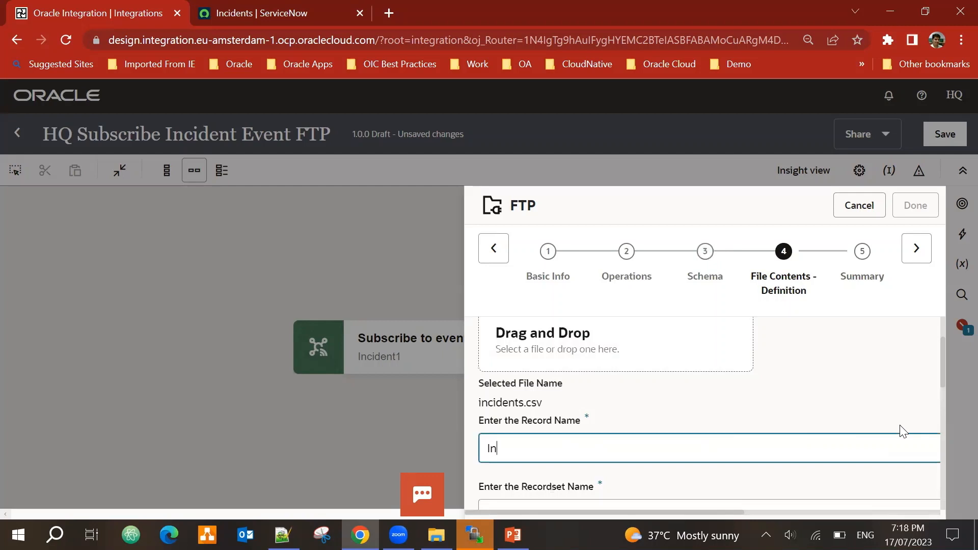
text(cidentRecordName)
scroll(662, 438, down, 2)
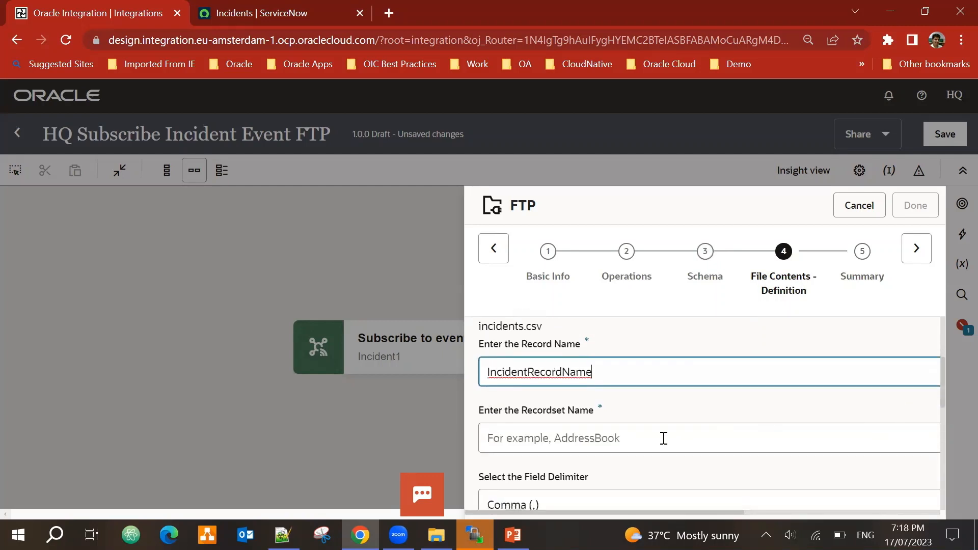
click(650, 435)
text(Inciden)
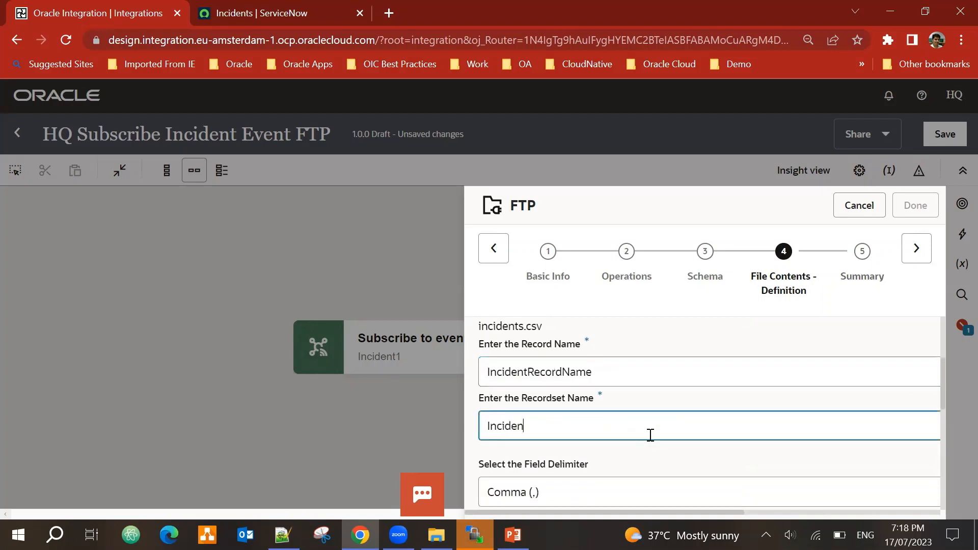
text(tRecordset)
- Review the delimiter, character set, enclosure and terminator settings and the column definitions derived from the CSV sample
scroll(650, 434, down, 3)
scroll(553, 387, up, 2)
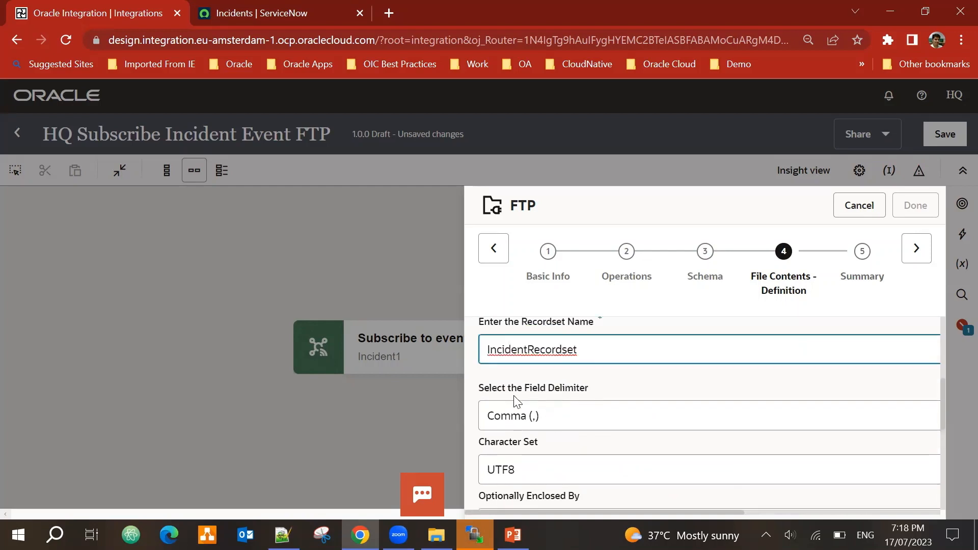
scroll(579, 437, down, 2)
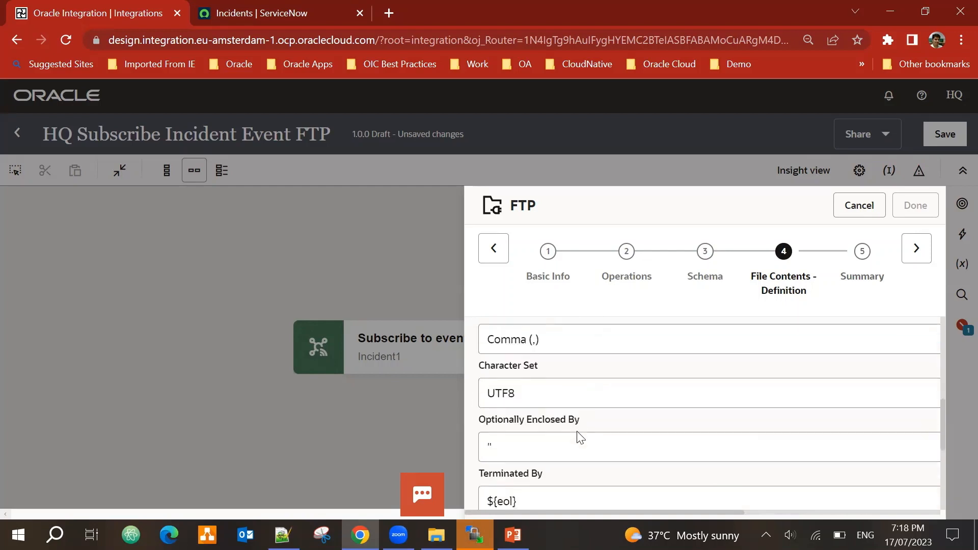
scroll(549, 392, down, 2)
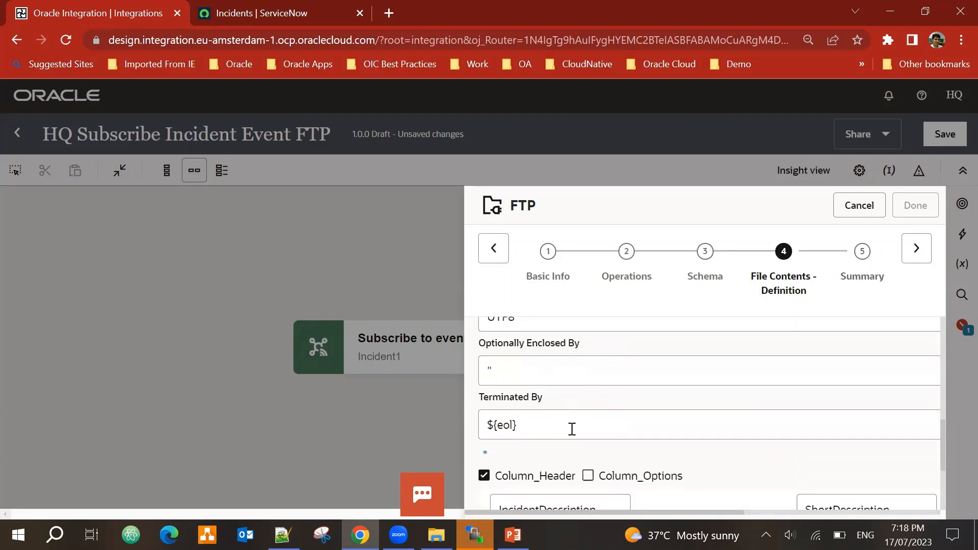
scroll(585, 447, down, 4)
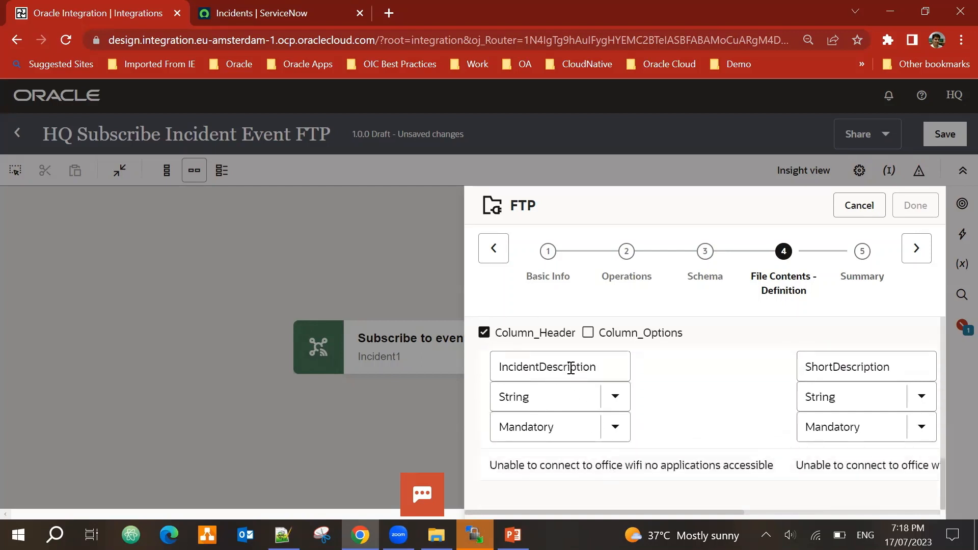
drag(739, 512, 944, 510)
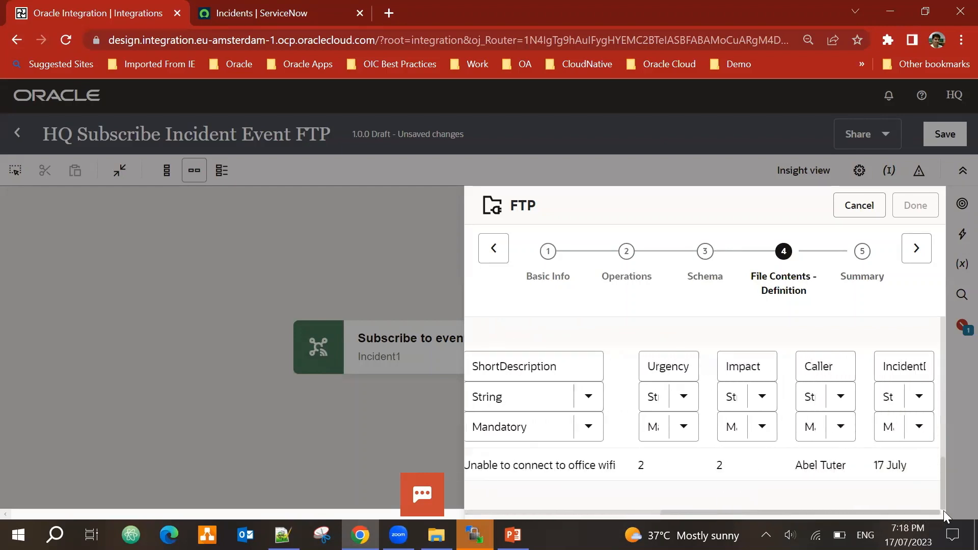
drag(911, 370, 945, 365)
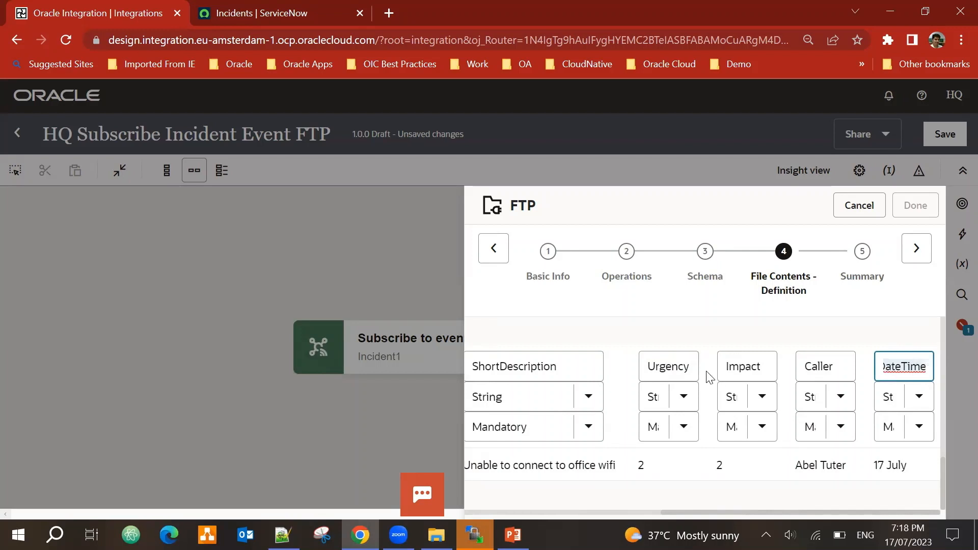
click(738, 366)
- Set the data type of the Urgency and Impact columns to Integer, and review the summary to finish the FTP endpoint
click(660, 367)
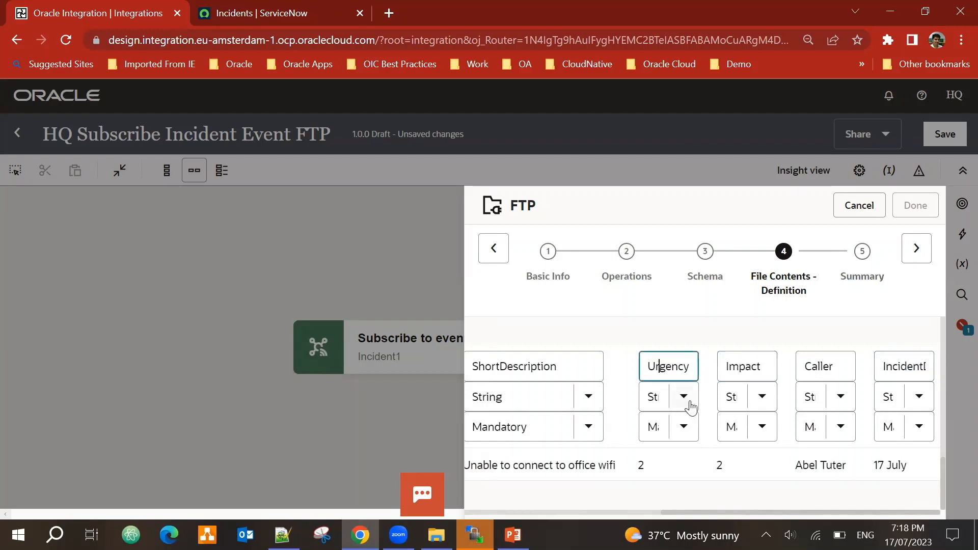
click(683, 400)
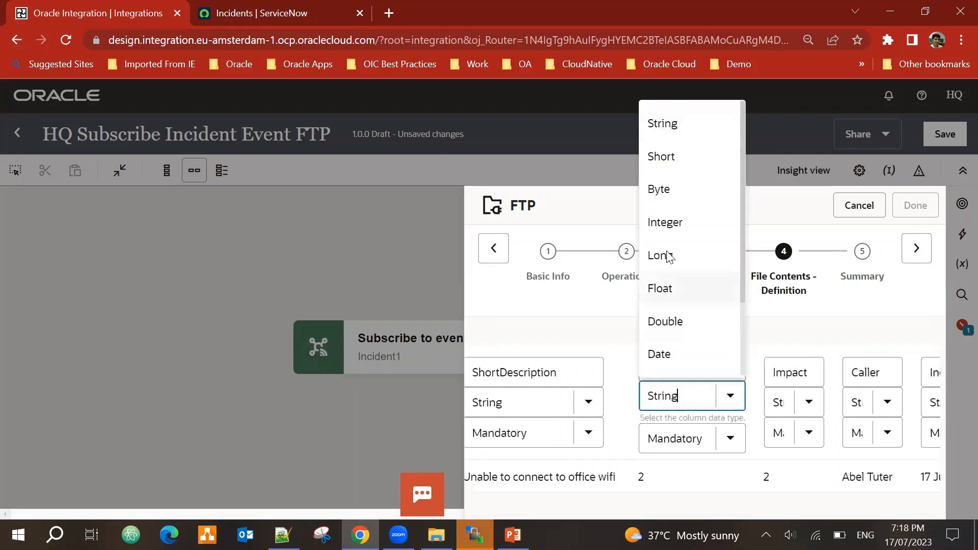
click(669, 223)
click(810, 403)
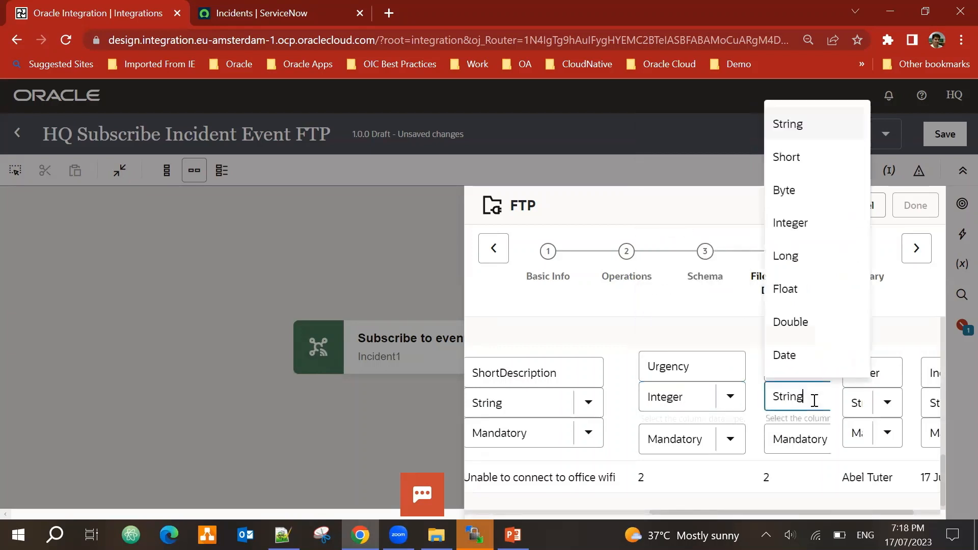
click(781, 223)
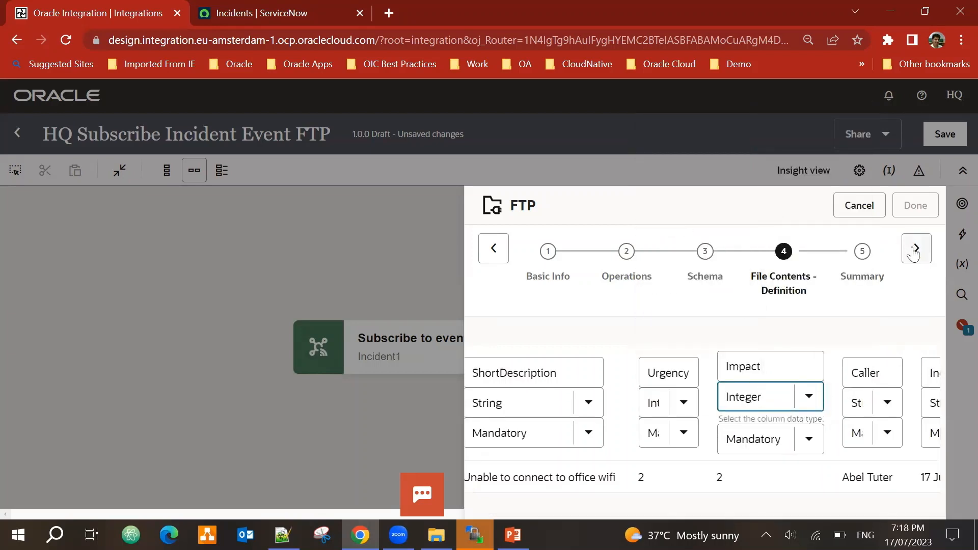
click(915, 249)
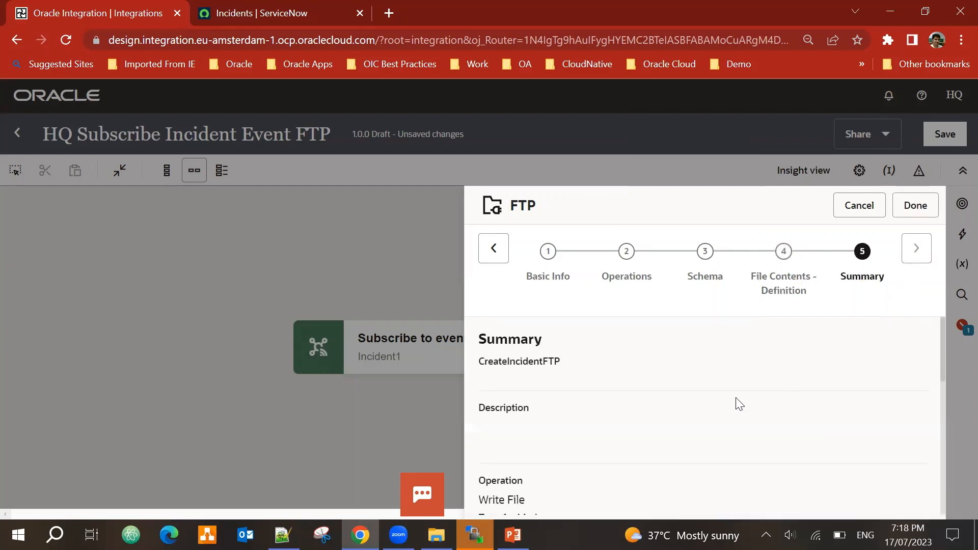
scroll(737, 402, down, 7)
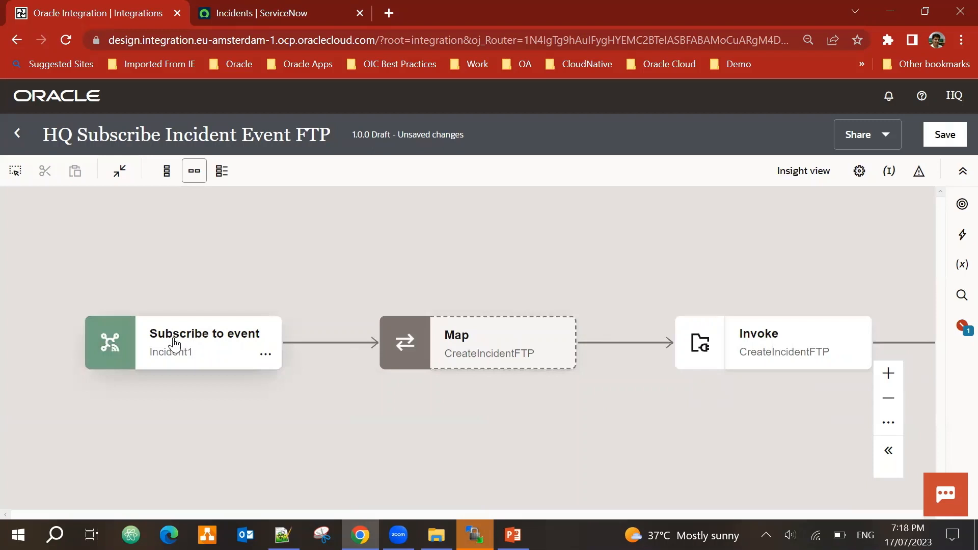
- Open the CreateIncidentFTP map for editing and expand the source Request Wrapper and the target Incident Recordset down to its record fields
mouse_move(778, 344)
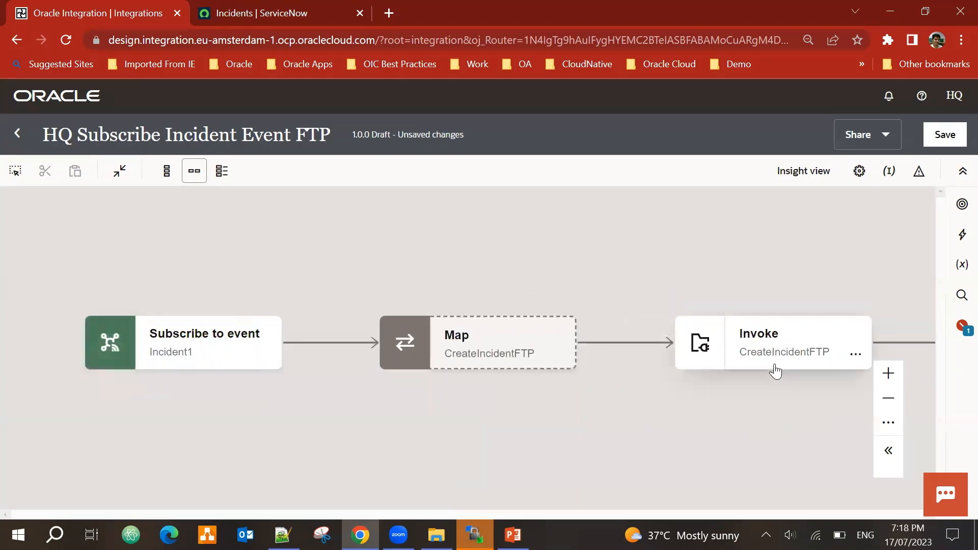
click(560, 355)
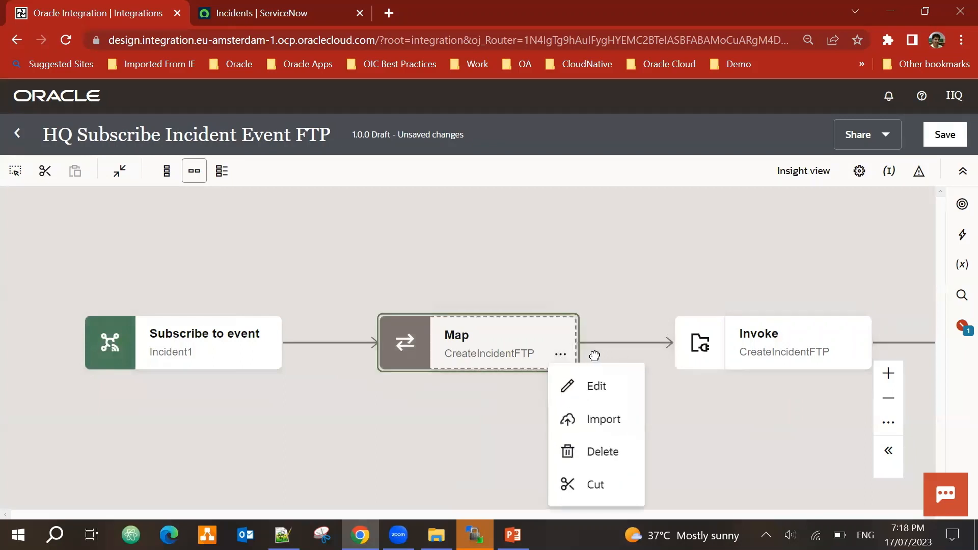
click(595, 387)
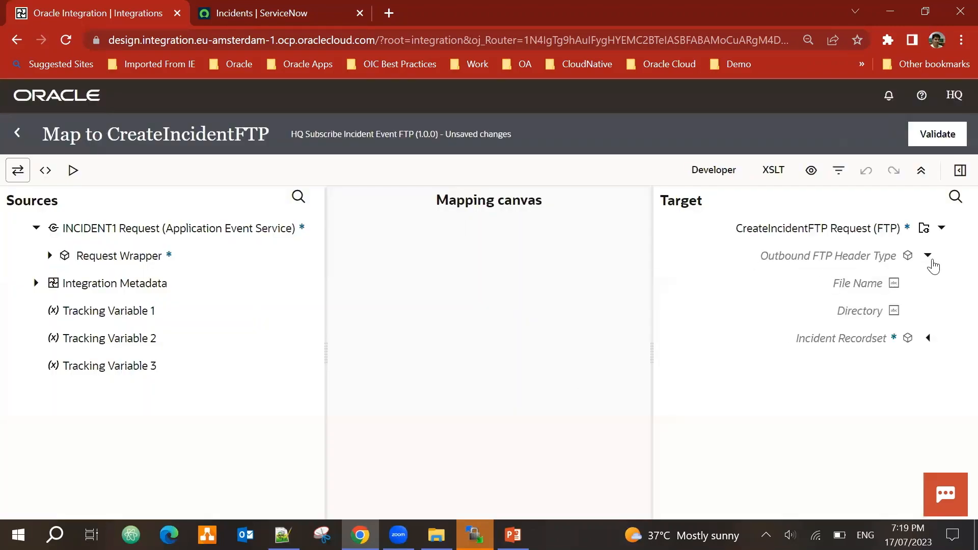
click(928, 338)
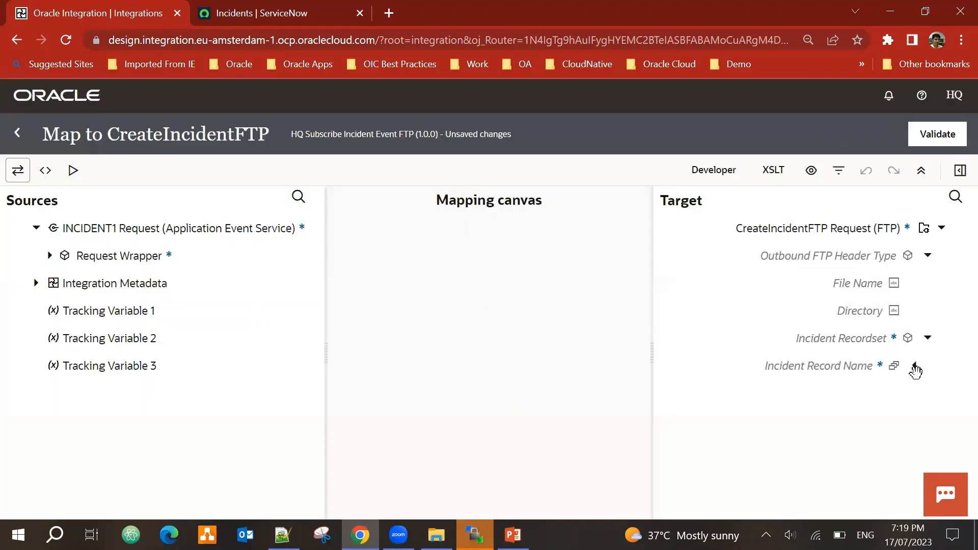
click(914, 366)
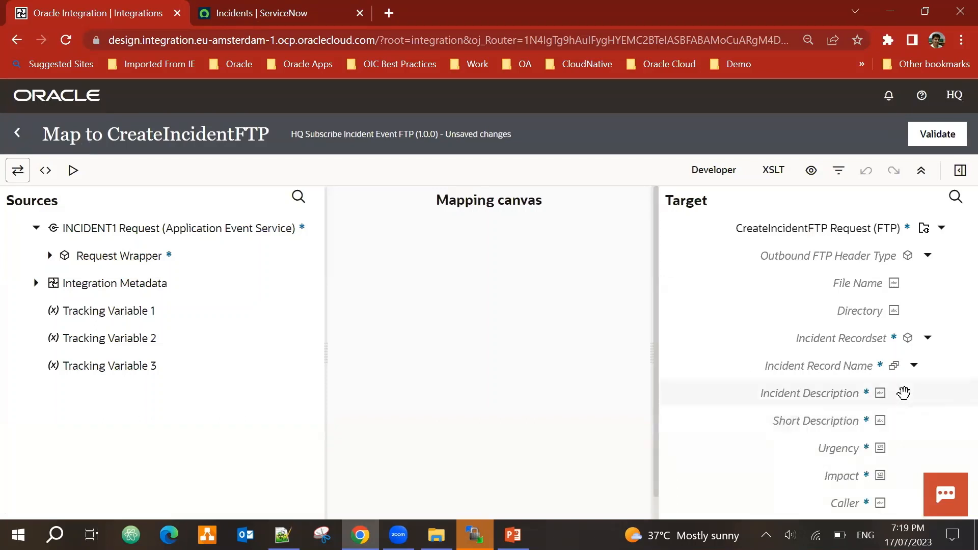
scroll(903, 396, down, 1)
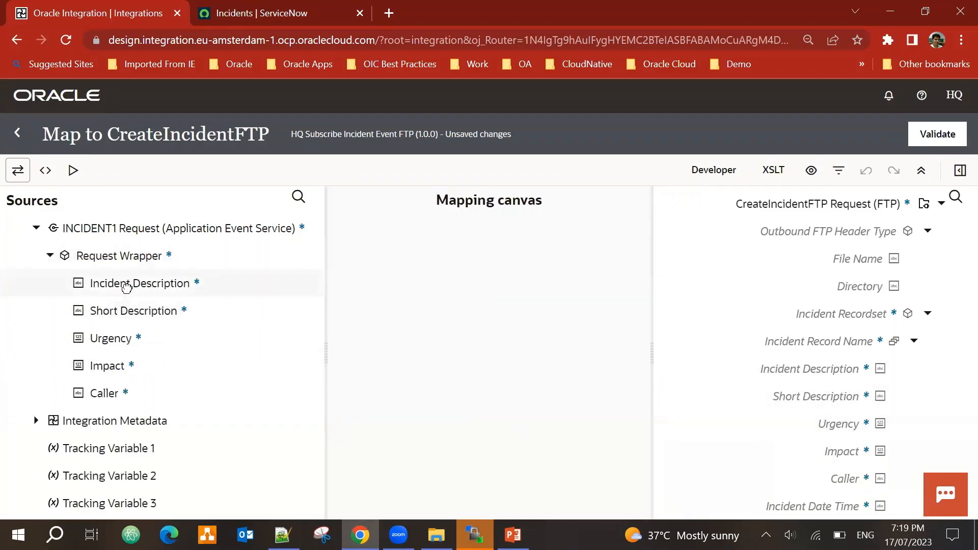
- Map Incident Description, Short Description, Urgency, Impact and Caller from the Request Wrapper to the matching Incident Record Name fields
drag(126, 288, 809, 369)
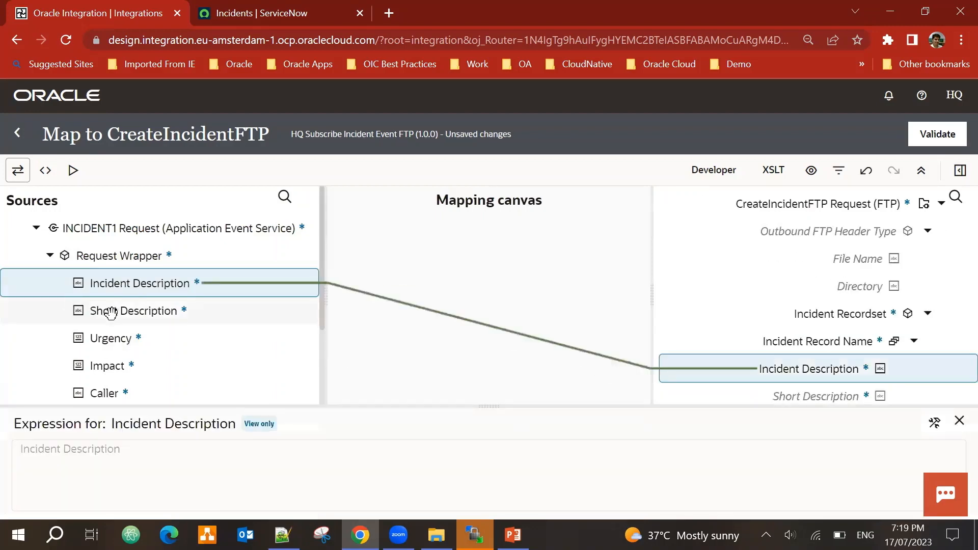
scroll(734, 342, down, 3)
drag(181, 318, 753, 279)
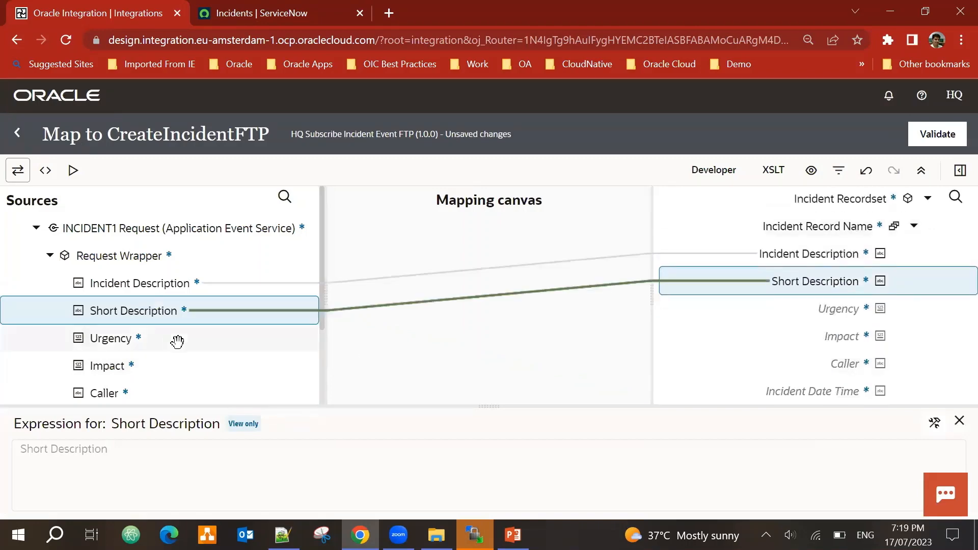
drag(120, 338, 831, 308)
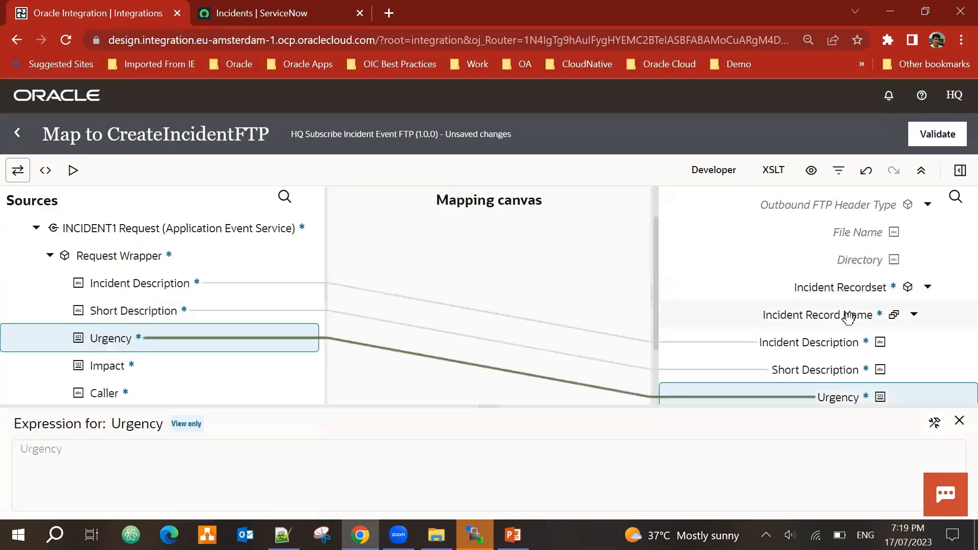
mouse_move(141, 367)
mouse_down()
mouse_move(639, 347)
mouse_move(659, 356)
mouse_move(829, 339)
mouse_up()
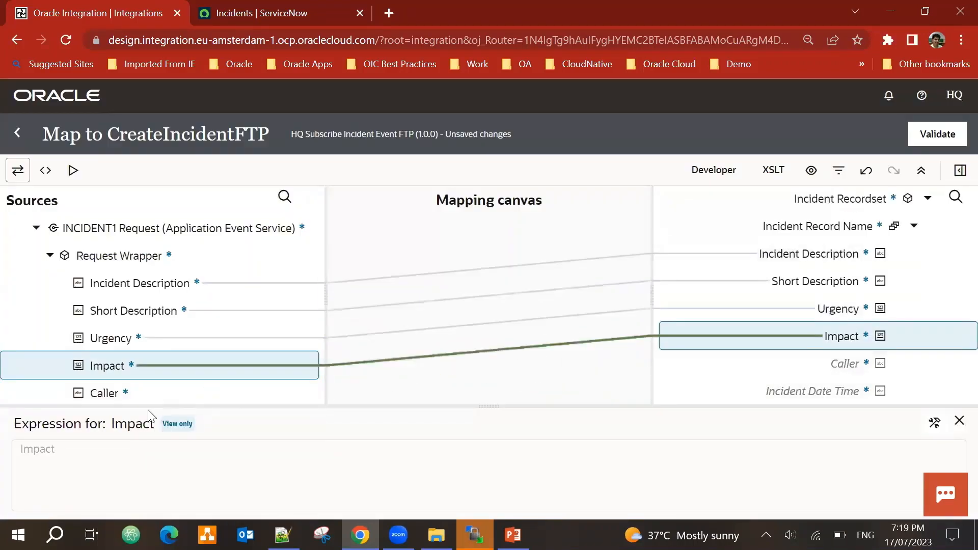
mouse_move(123, 393)
mouse_down()
mouse_move(768, 393)
mouse_move(808, 365)
mouse_up()
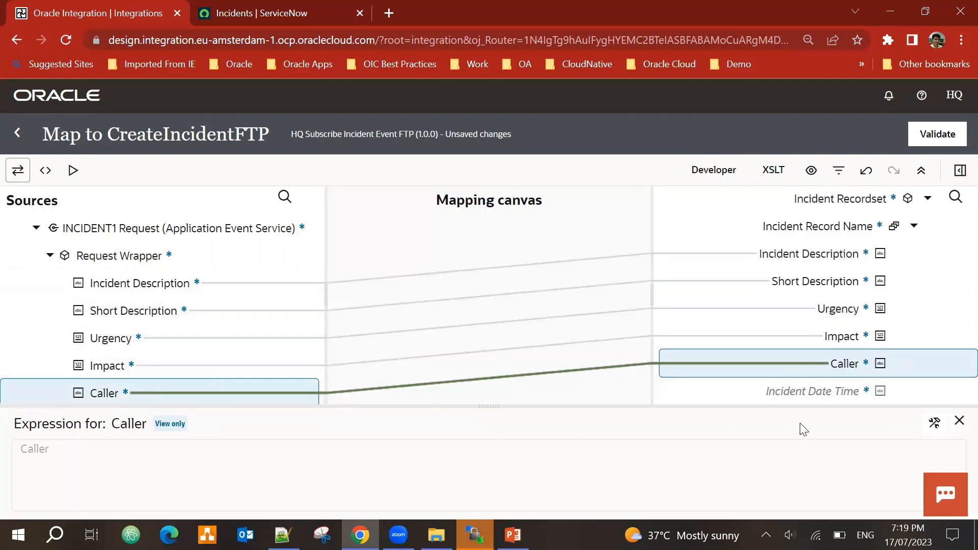
- Map the target Incident Date Time field to the current-dateTime date function and apply the expression
click(810, 392)
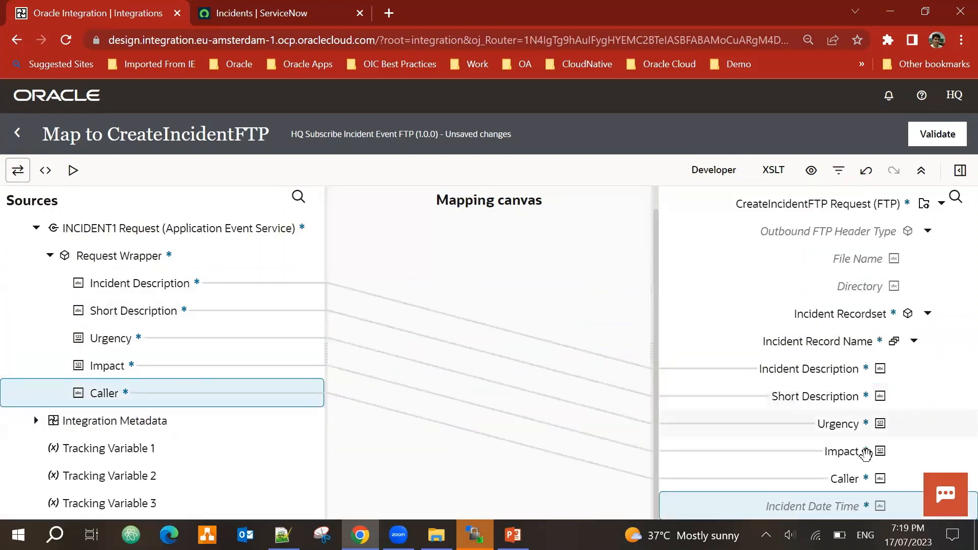
right_click(822, 504)
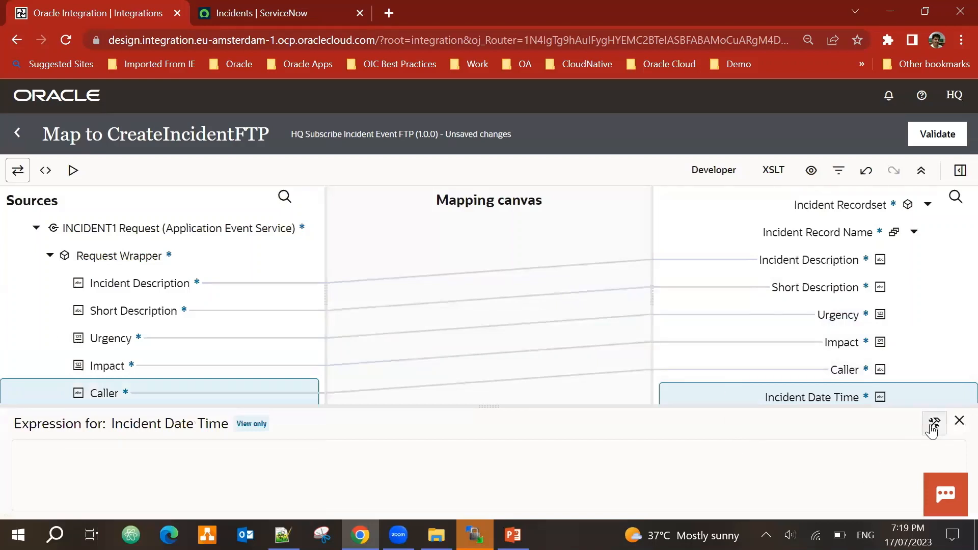
click(933, 424)
click(959, 171)
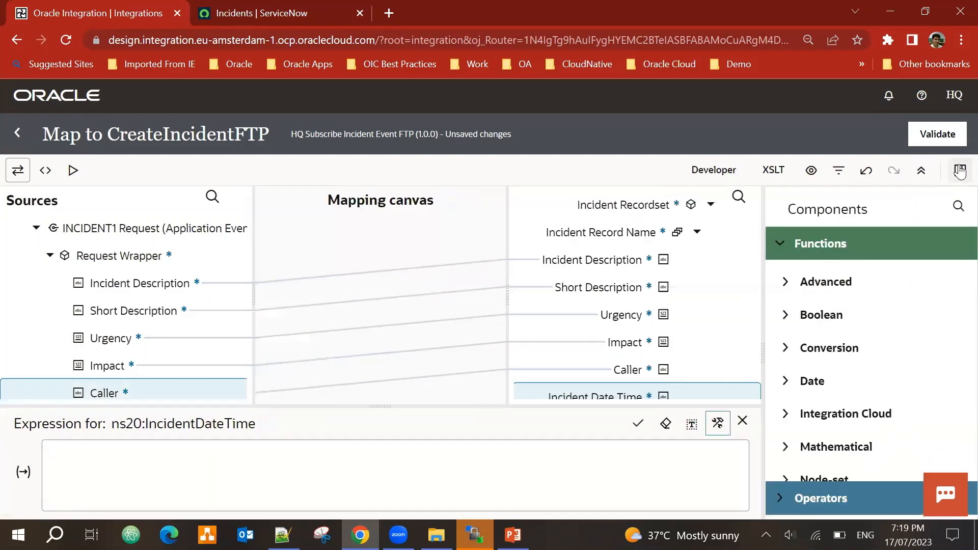
scroll(836, 407, down, 2)
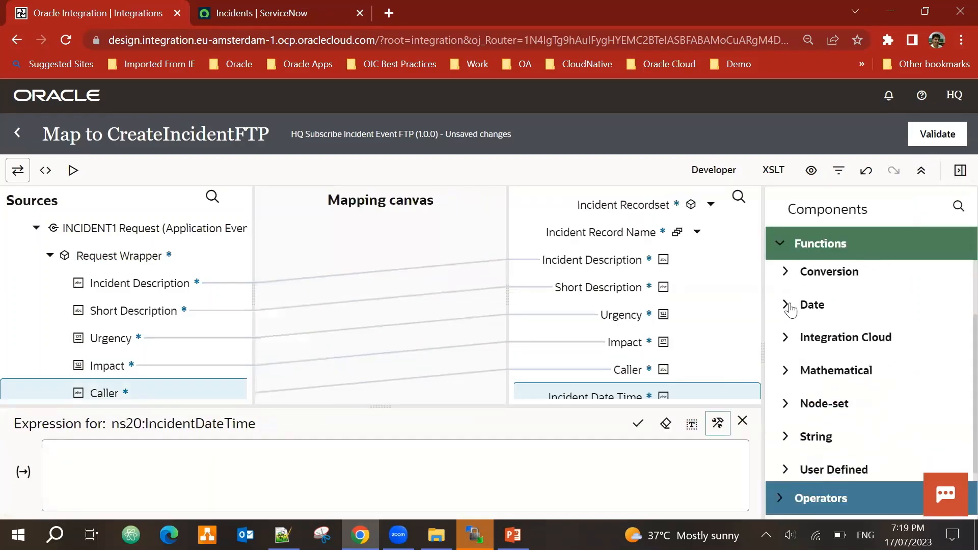
click(786, 305)
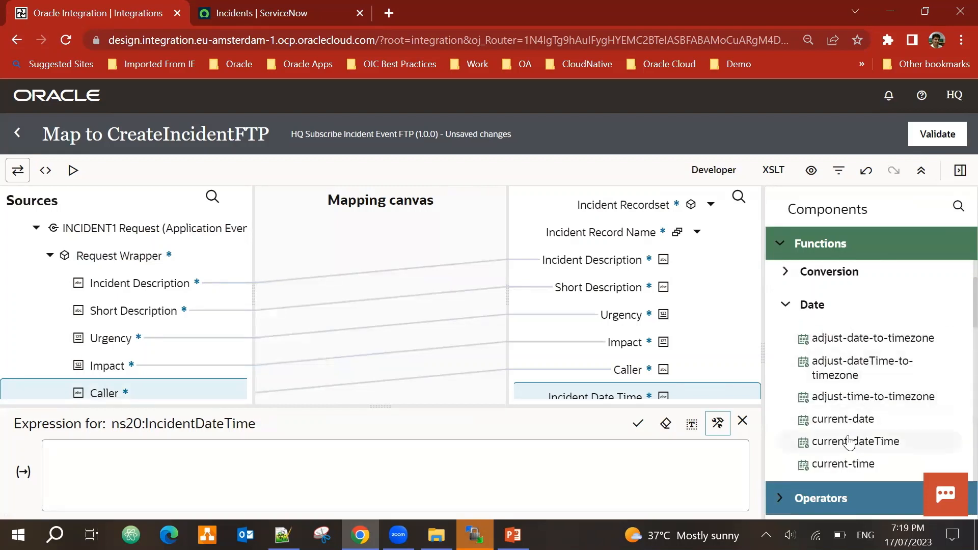
drag(840, 441, 235, 486)
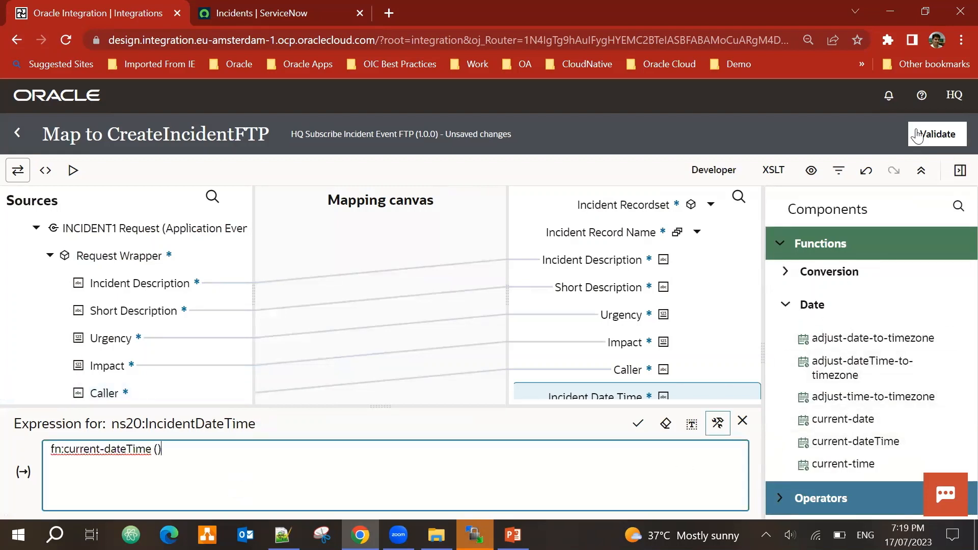
click(634, 426)
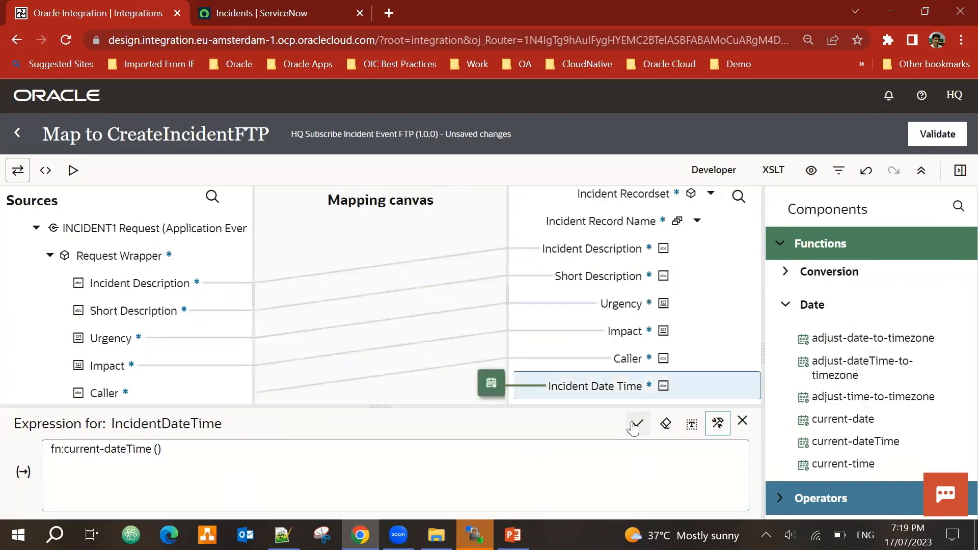
- Validate the CreateIncidentFTP map, return to the integration flow and save the integration
click(937, 134)
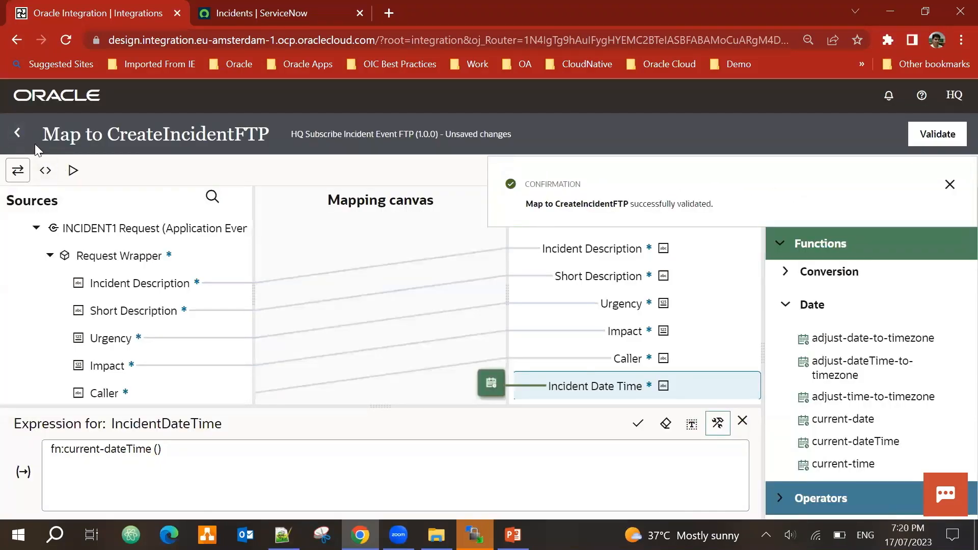
click(18, 134)
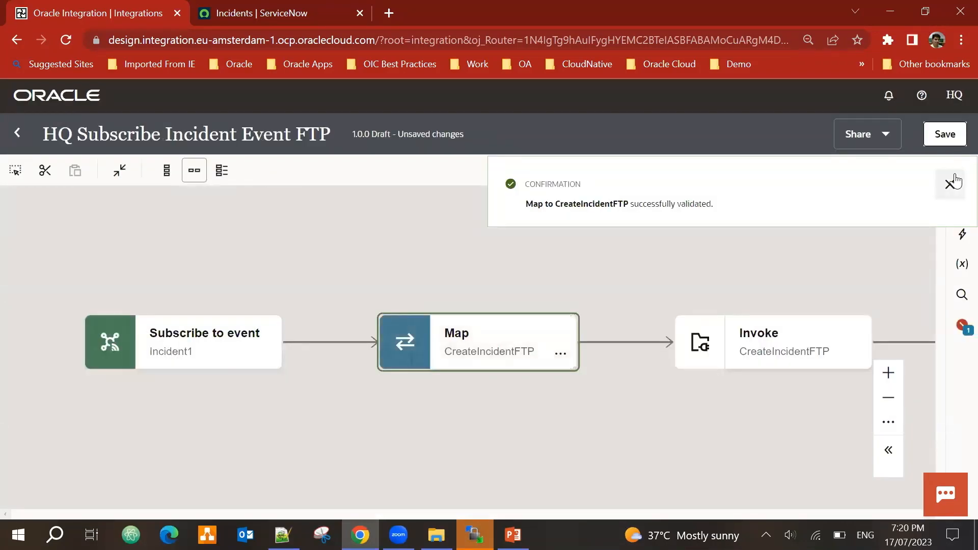
click(951, 183)
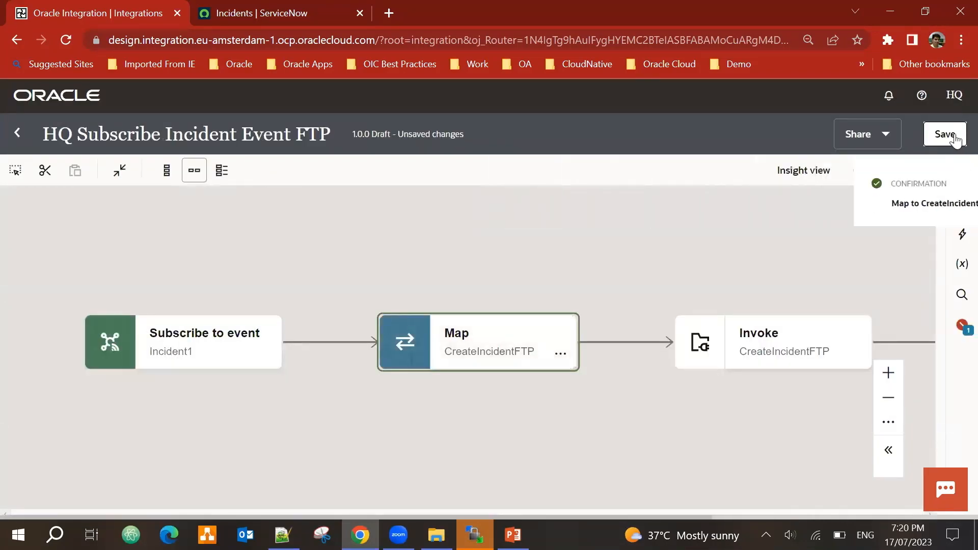
click(946, 135)
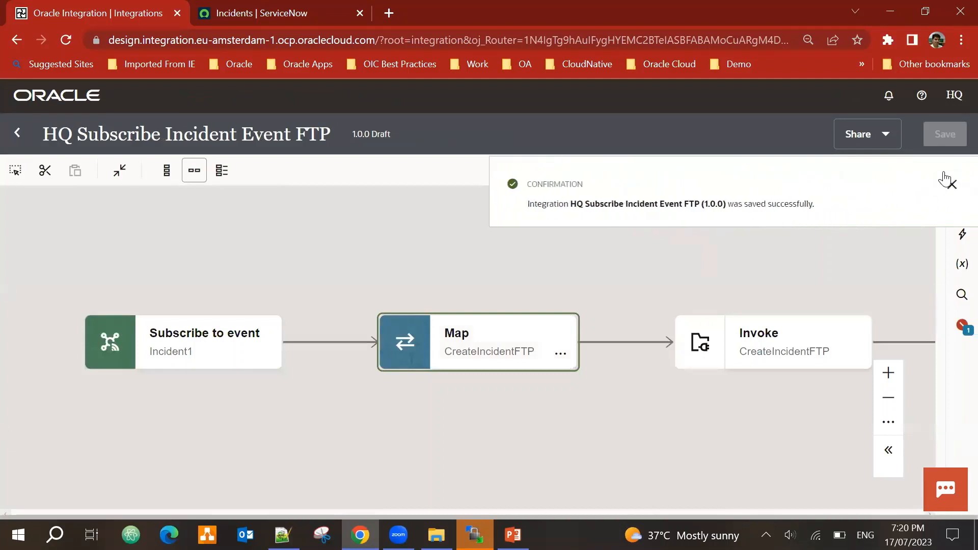
click(947, 181)
- Assign short_description as the primary business identifier and caller as the second one, and save the integration
click(889, 172)
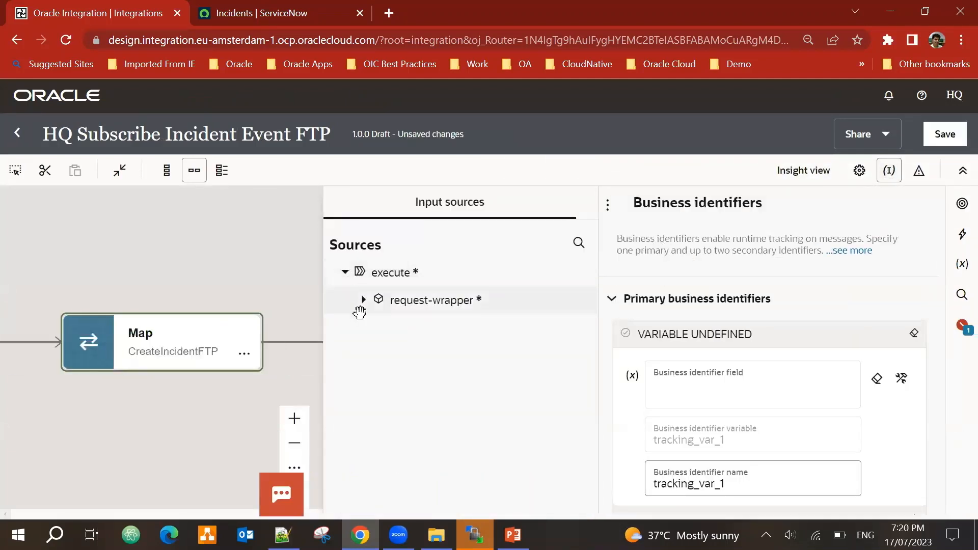
click(360, 307)
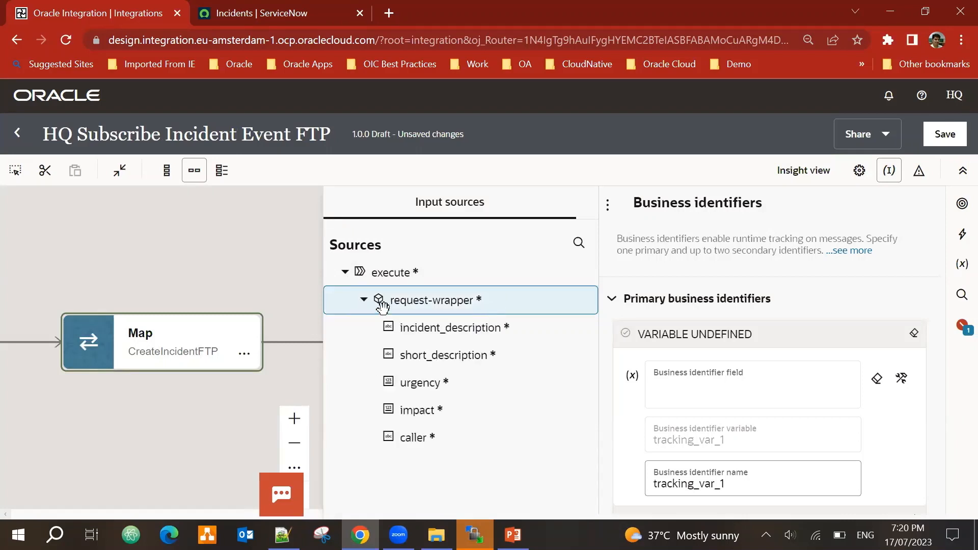
drag(435, 356, 754, 387)
scroll(786, 347, down, 4)
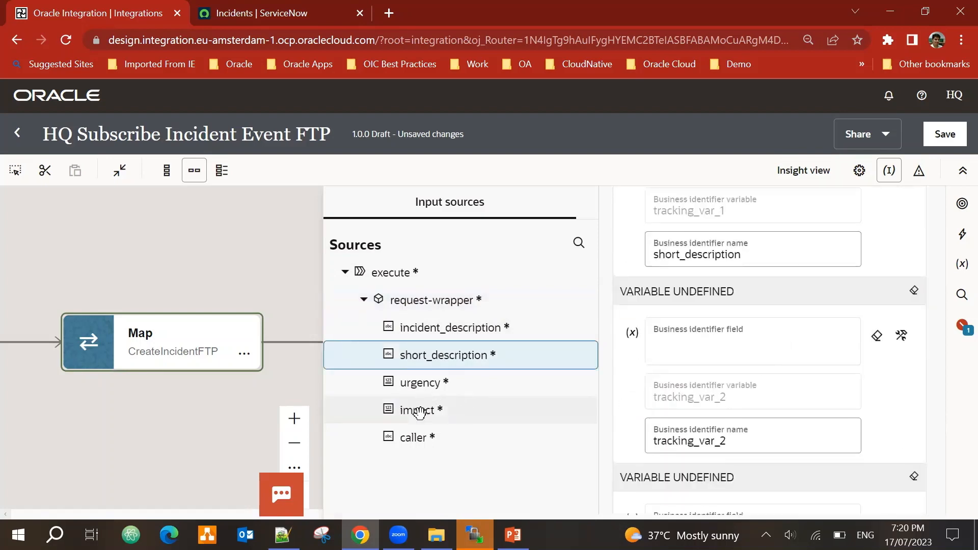
drag(412, 437, 745, 341)
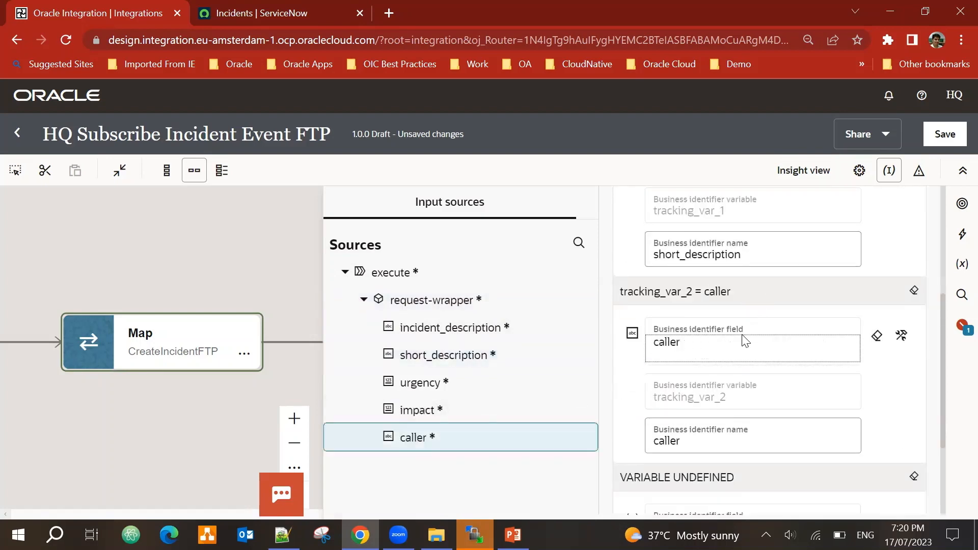
click(944, 134)
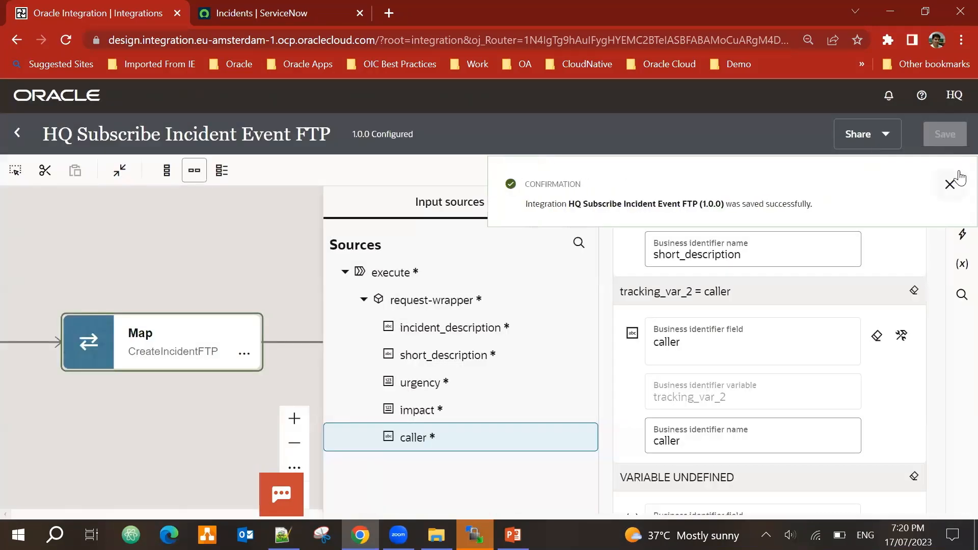
click(243, 251)
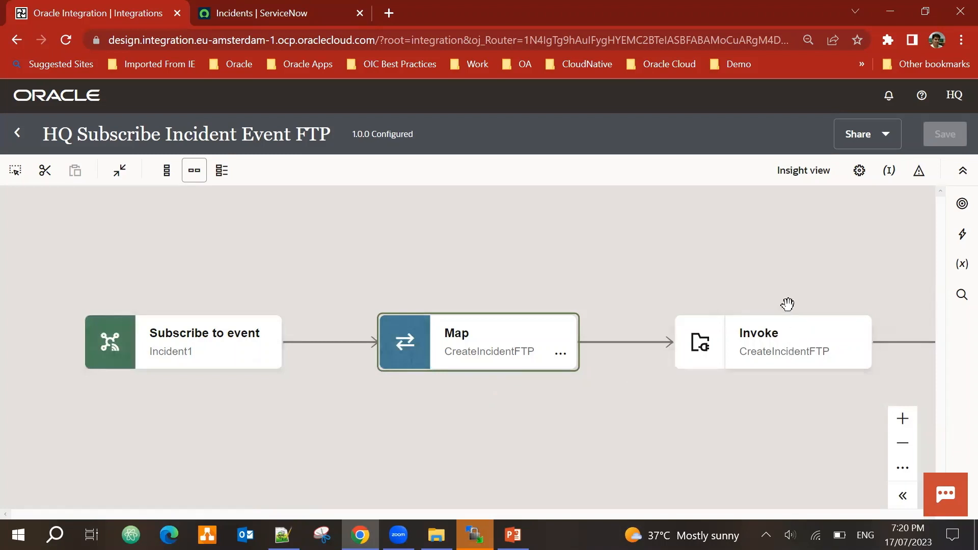
- Return to the integrations list, activate HQ Subscribe Incident Event FTP with Debug tracing, and refresh its status
click(18, 135)
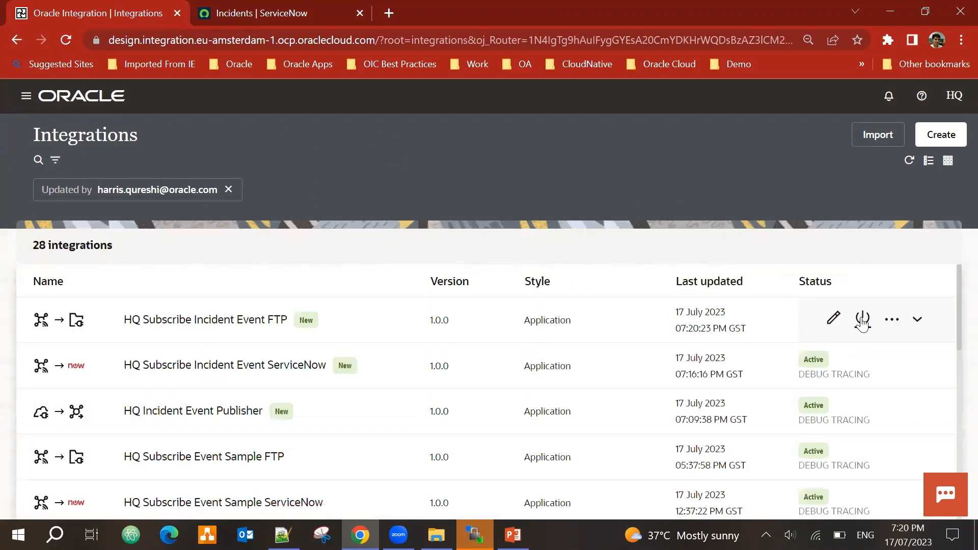
click(862, 321)
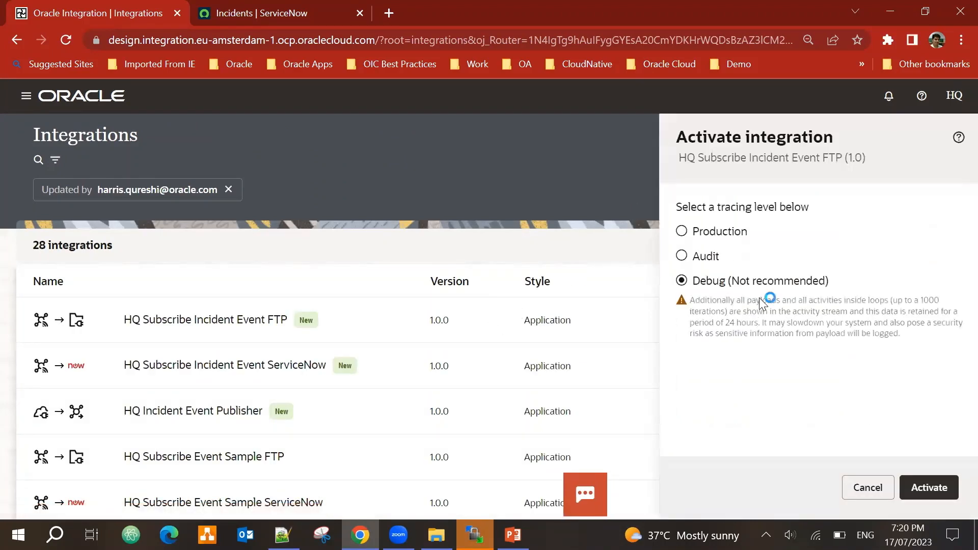
click(930, 490)
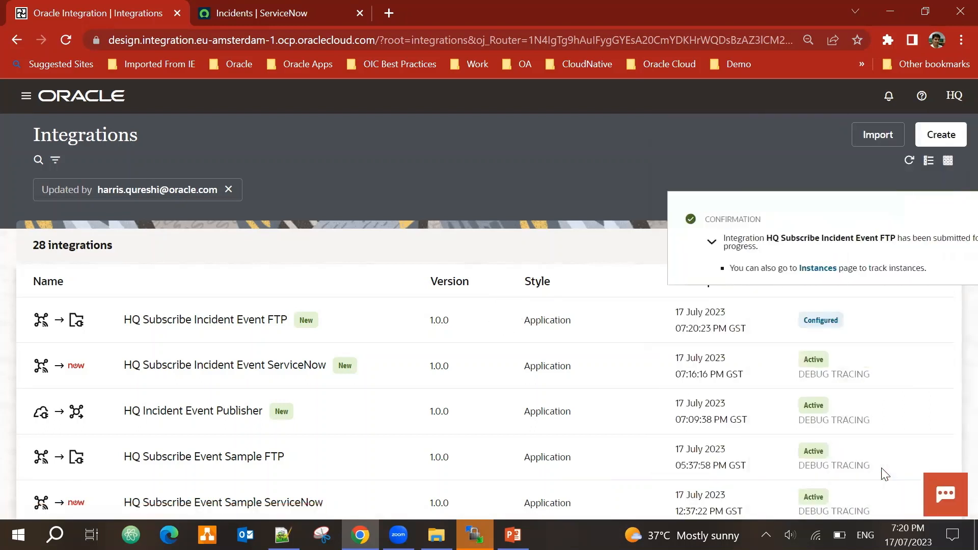
click(950, 220)
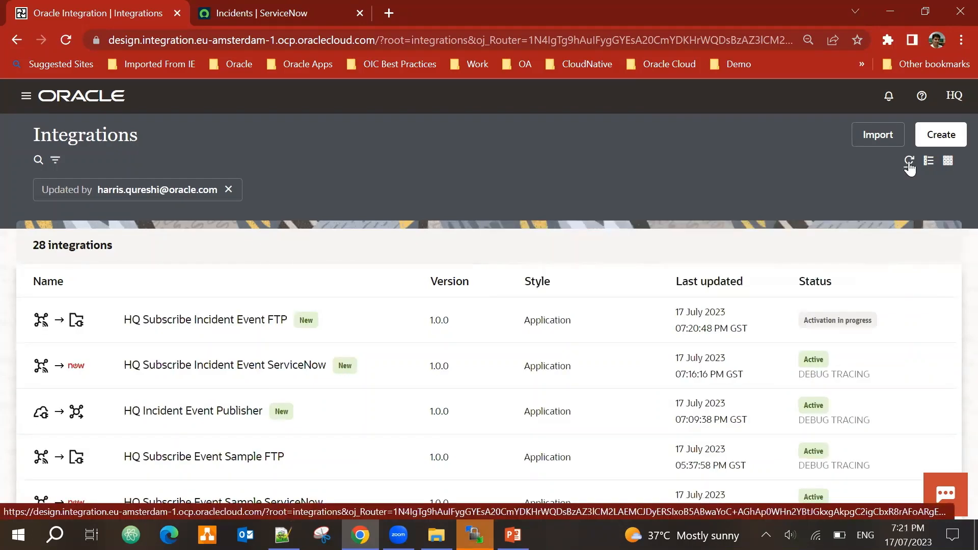
click(909, 161)
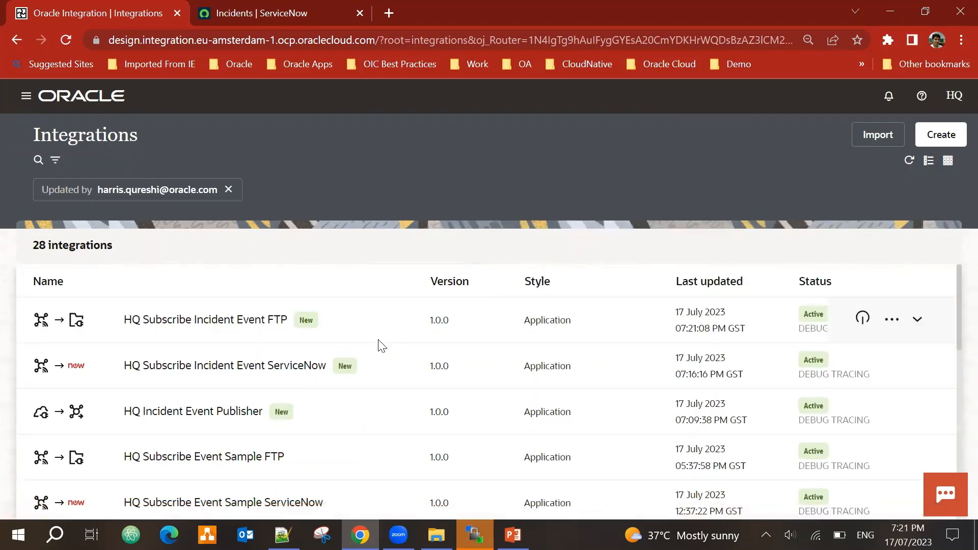
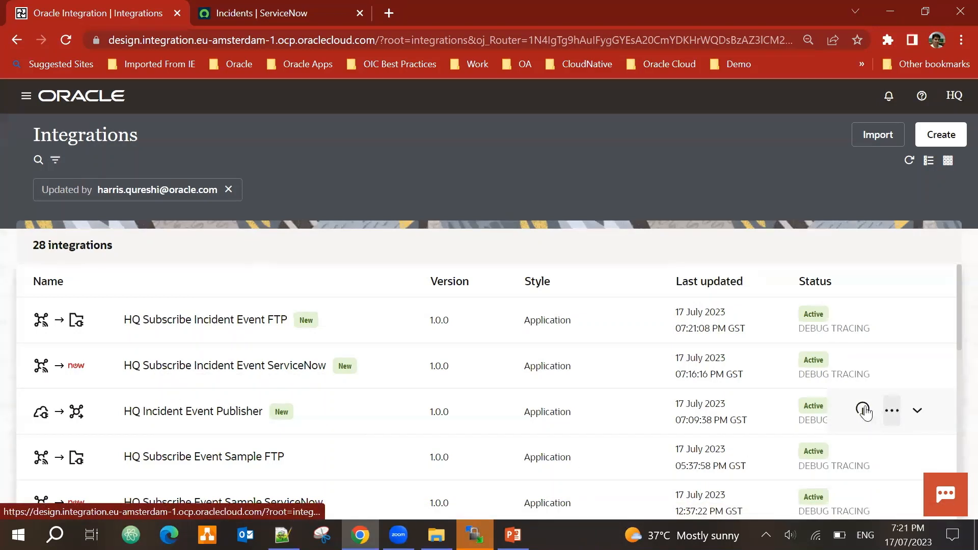
- Open the run page of HQ Incident Event Publisher and review its endpoint metadata down to the request sample
click(892, 410)
click(809, 201)
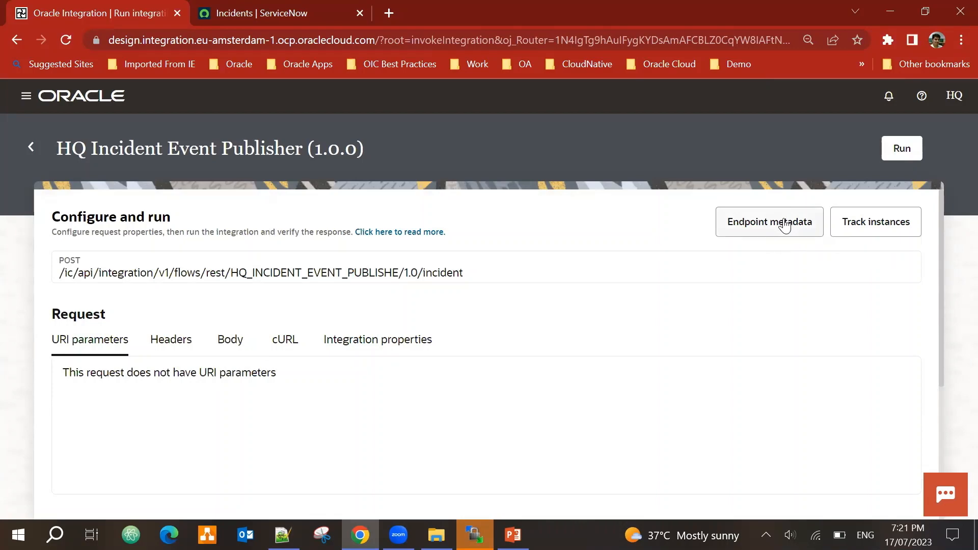
click(764, 227)
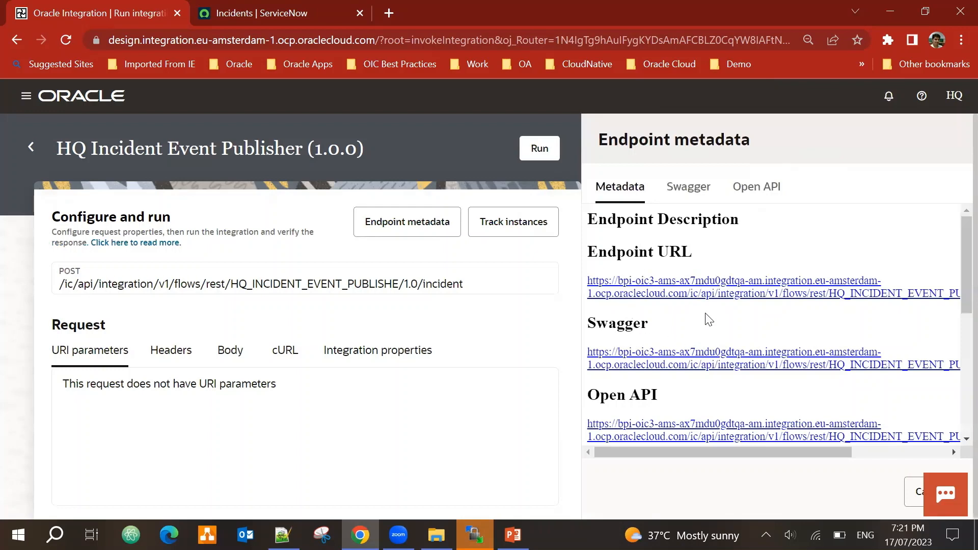
click(700, 198)
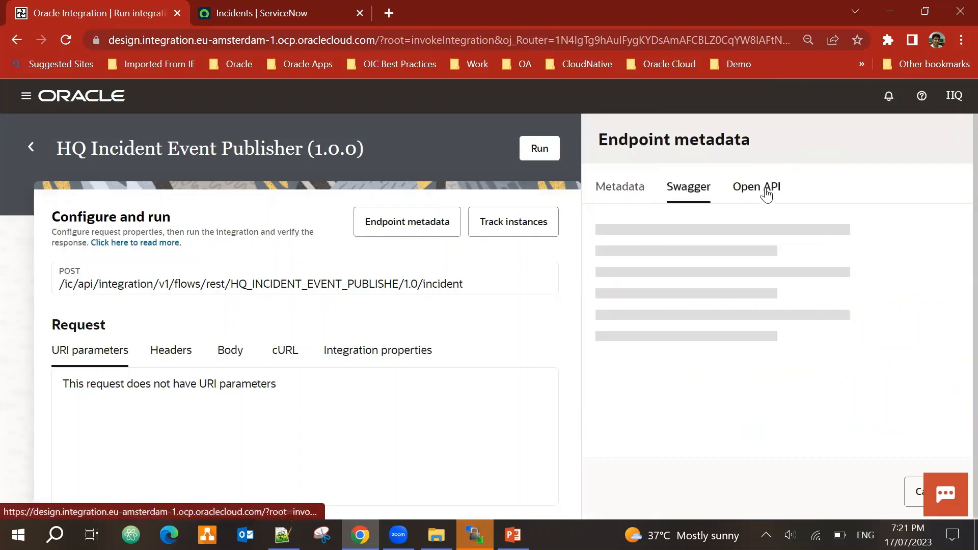
click(759, 192)
click(619, 189)
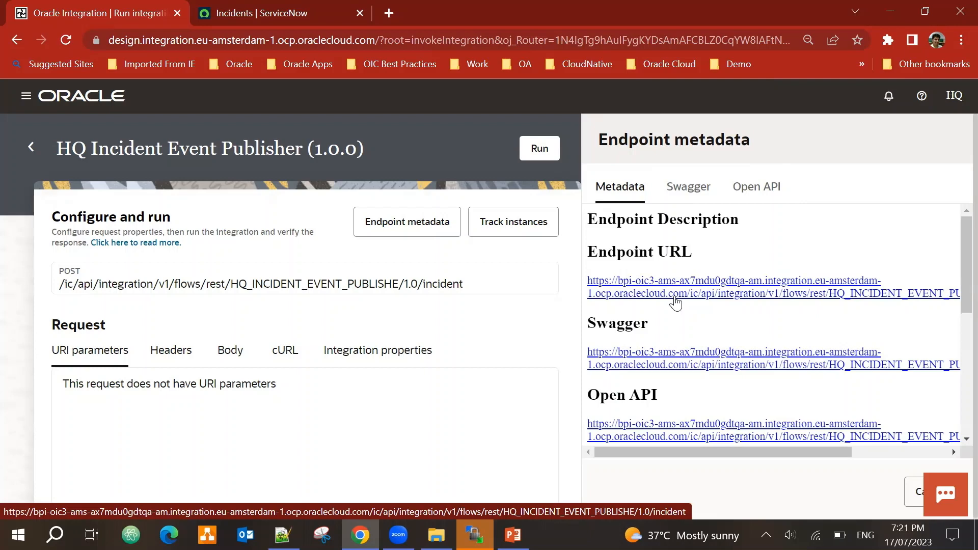
scroll(676, 303, down, 5)
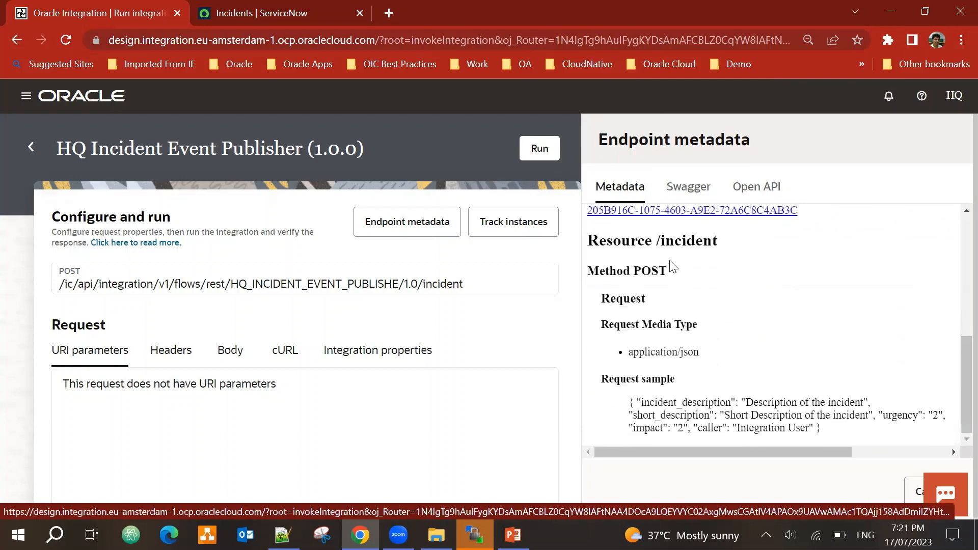
scroll(670, 326, down, 1)
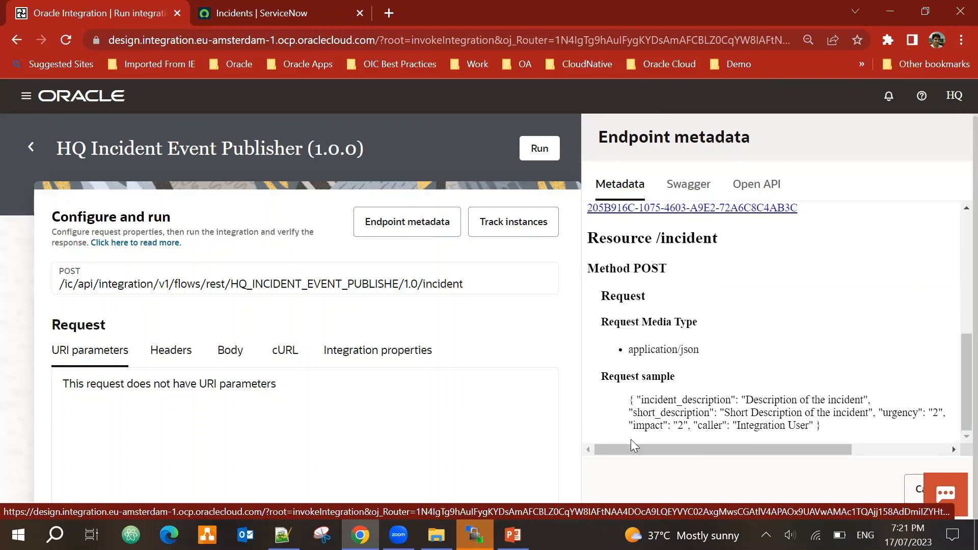
click(913, 495)
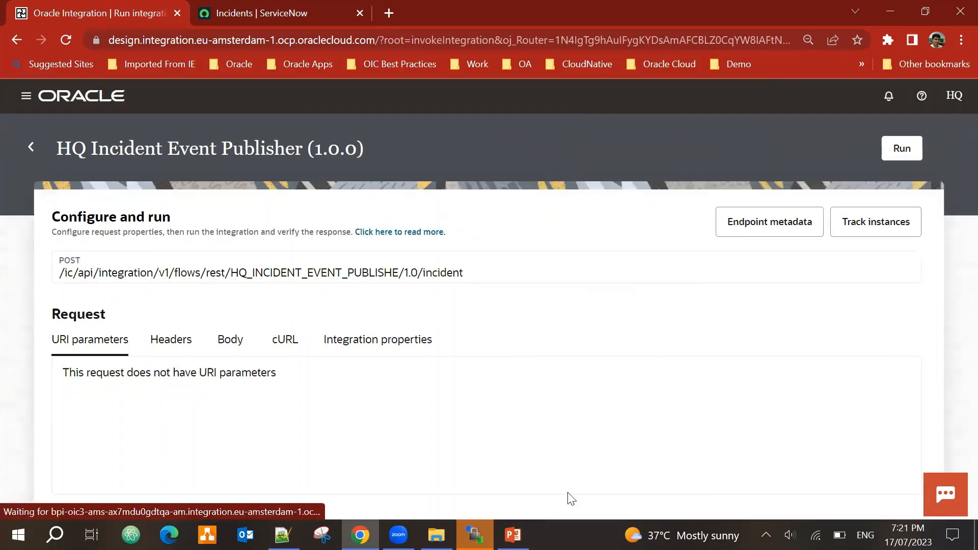
- Copy the Test Run JSON about the desktop internet connection from demo.txt in Notepad++ and replace the publisher's sample request body with it
mouse_move(283, 535)
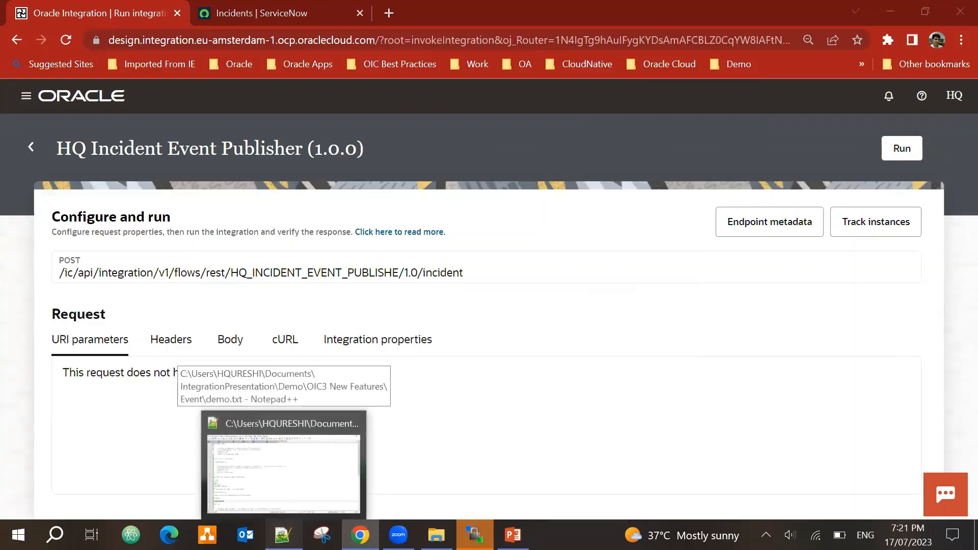
click(219, 423)
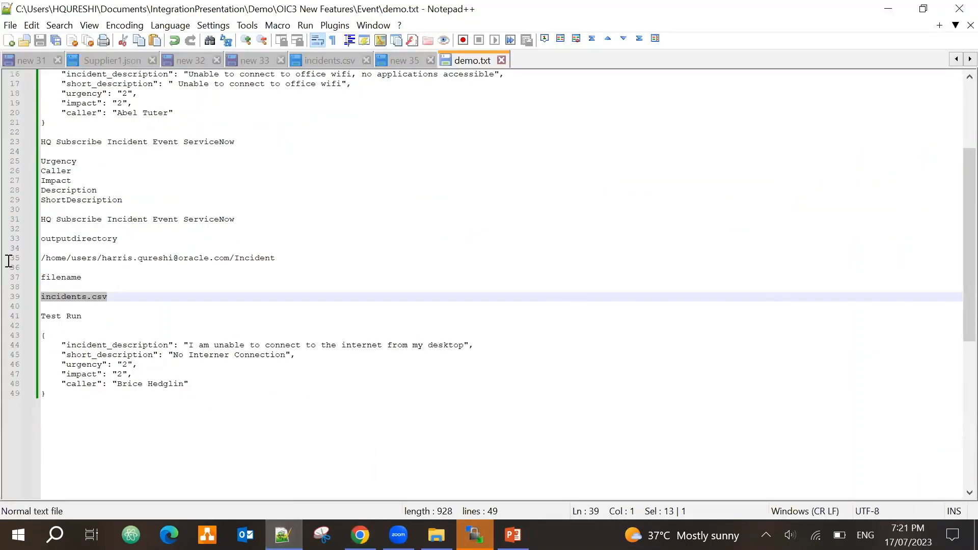
scroll(9, 261, down, 2)
drag(47, 335, 8, 279)
key(ctrl+c)
click(882, 7)
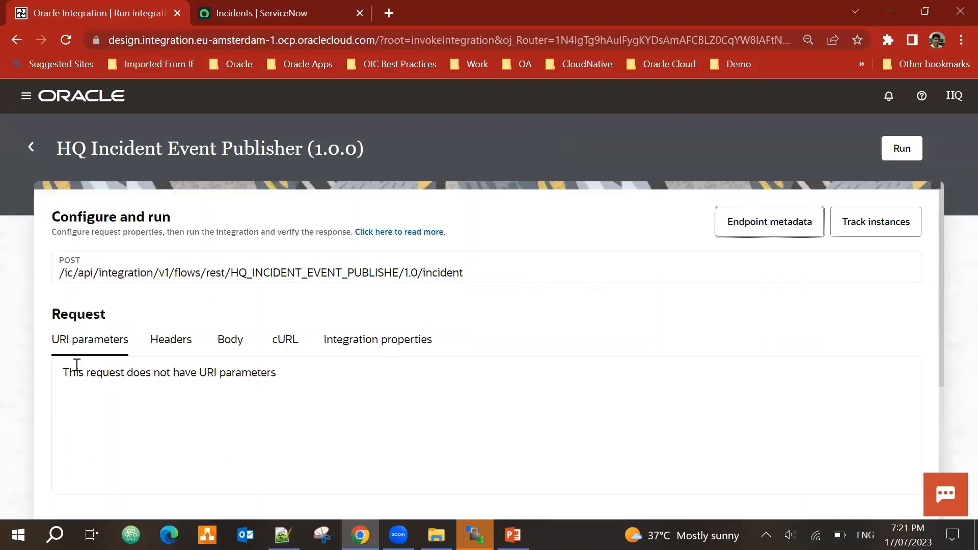
click(230, 337)
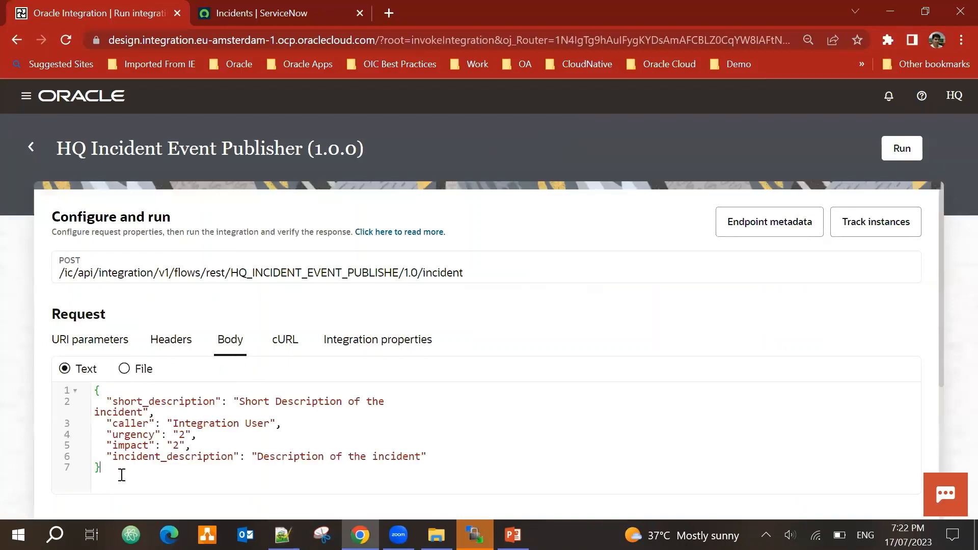
key(ctrl+a)
key(ctrl+v)
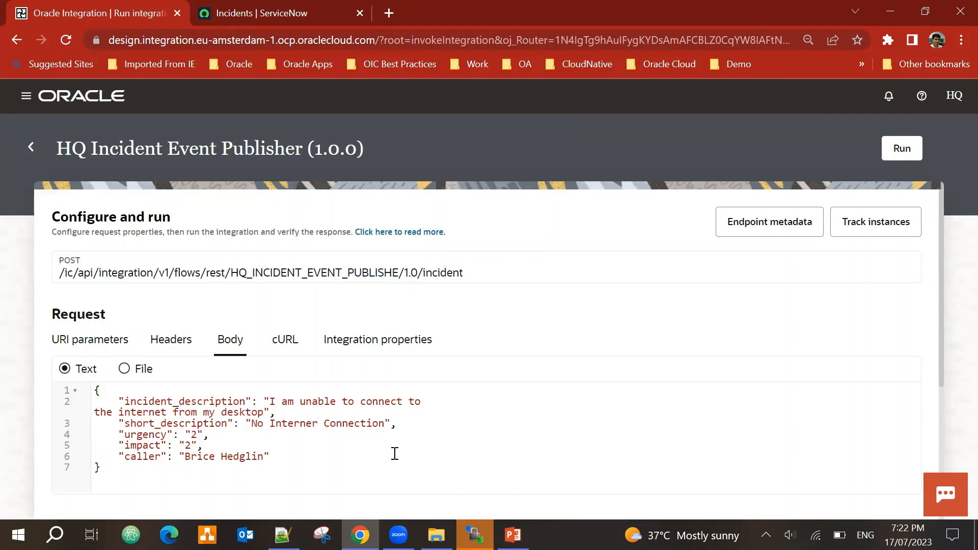
- Correct the short description in the request body to "No Internet Connection" and run HQ Incident Event Publisher
key(BackSpace)
text(t)
click(898, 153)
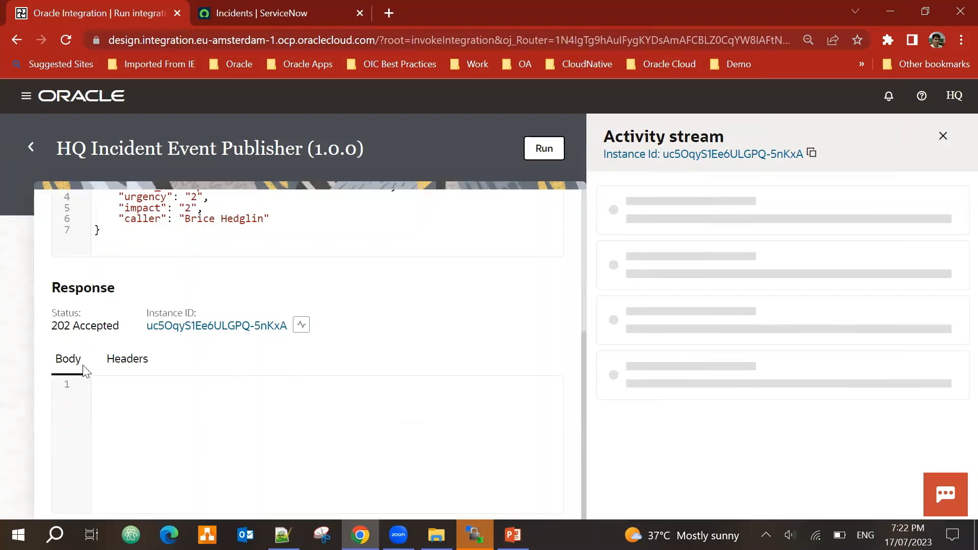
scroll(89, 341, up, 5)
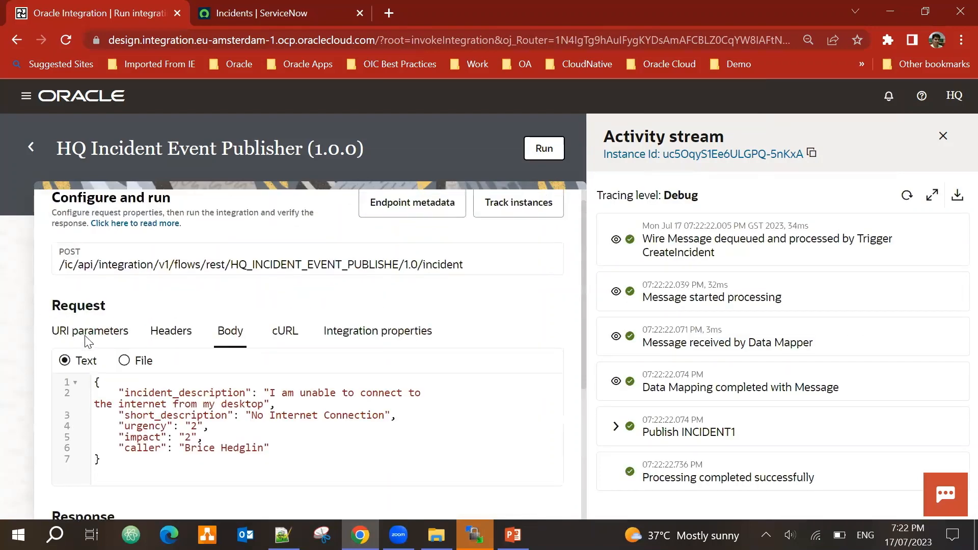
- Open the Observability instances list and remove the integration filter so instances of all integrations are included
click(27, 98)
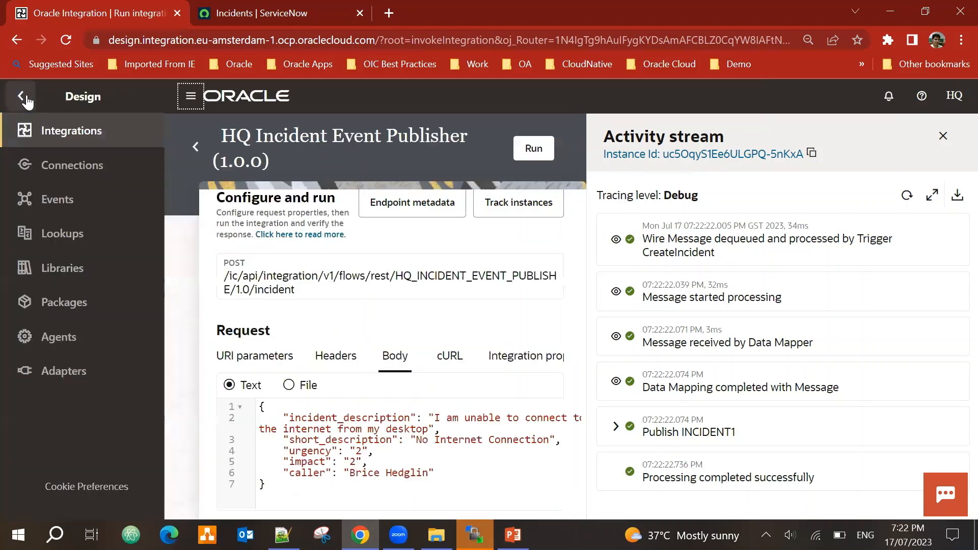
click(22, 98)
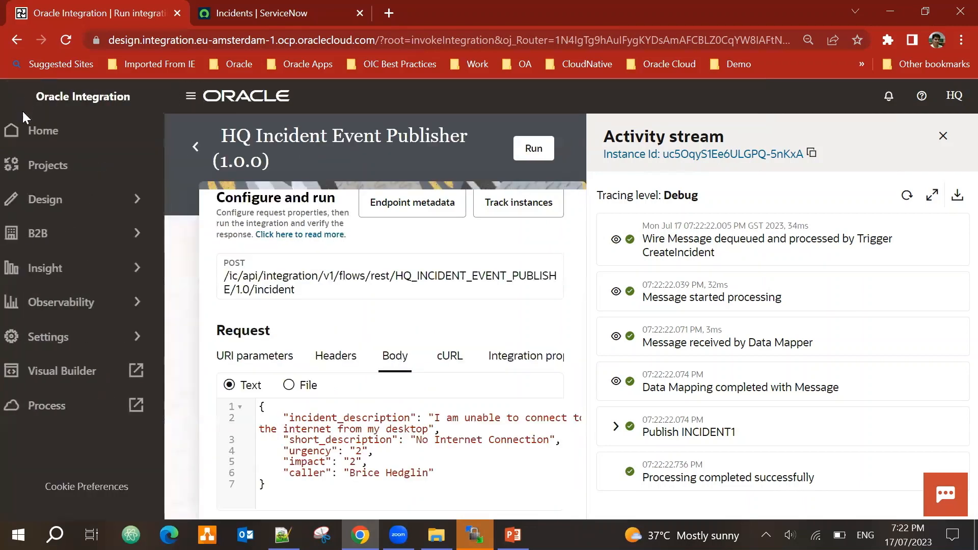
click(62, 308)
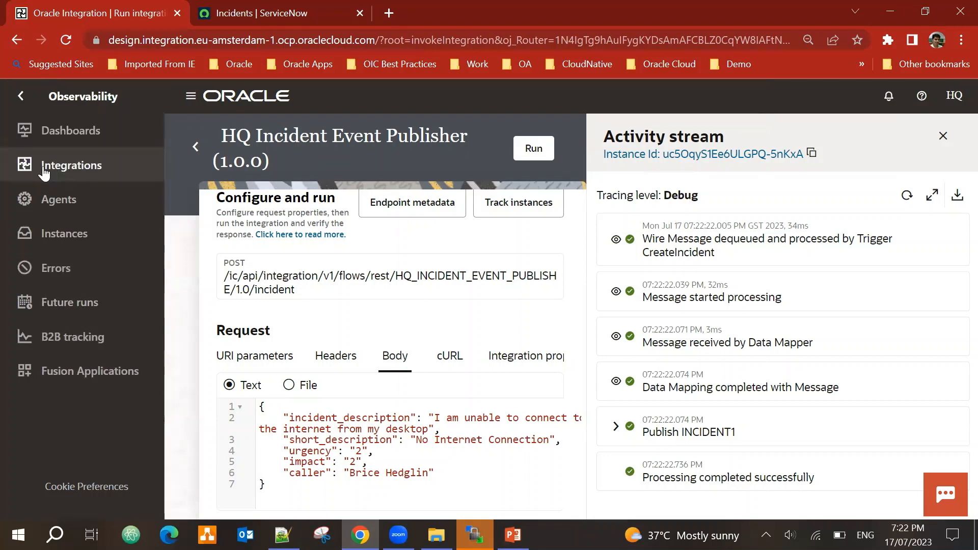
click(49, 235)
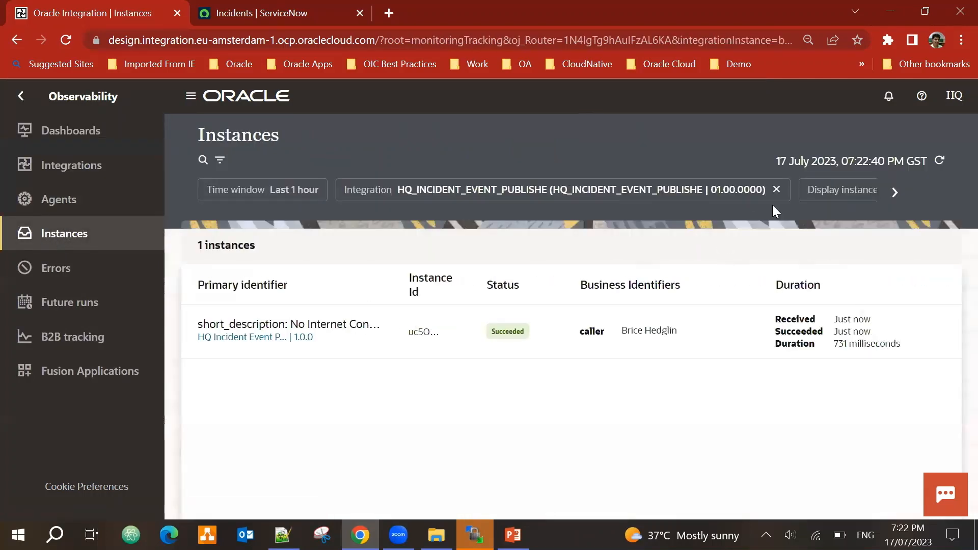
click(776, 189)
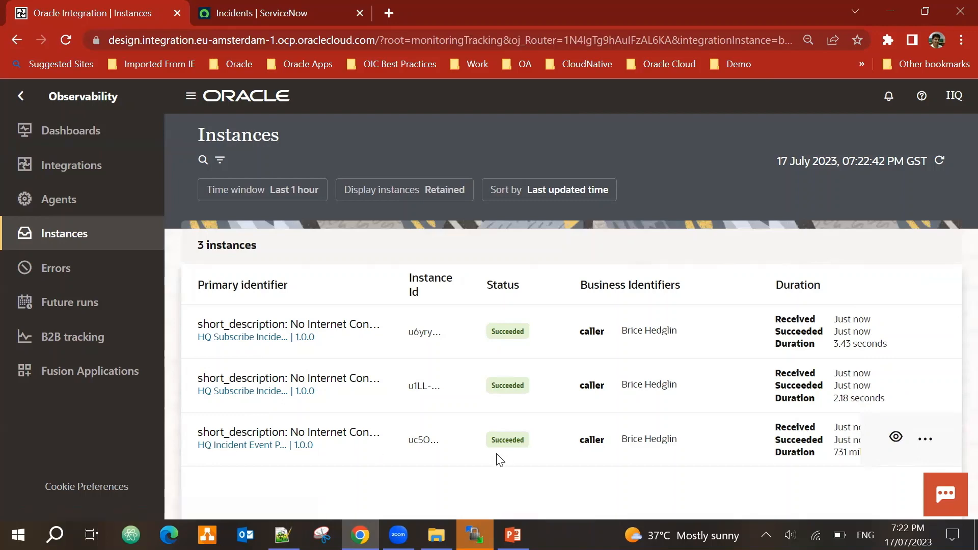
- Open the HQ Incident Event Publisher instance, examine its trigger payload and message processing details, and return to the instances list
click(224, 447)
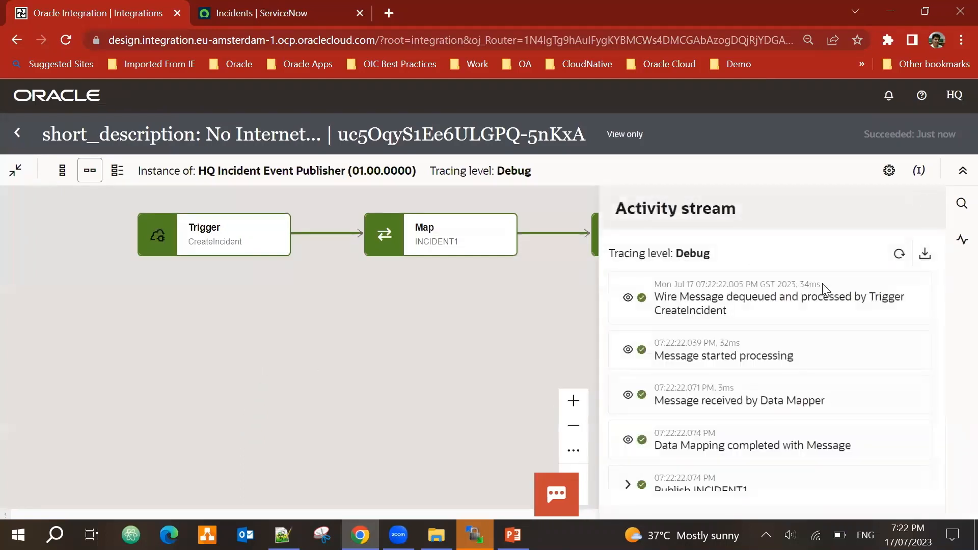
drag(392, 327, 230, 335)
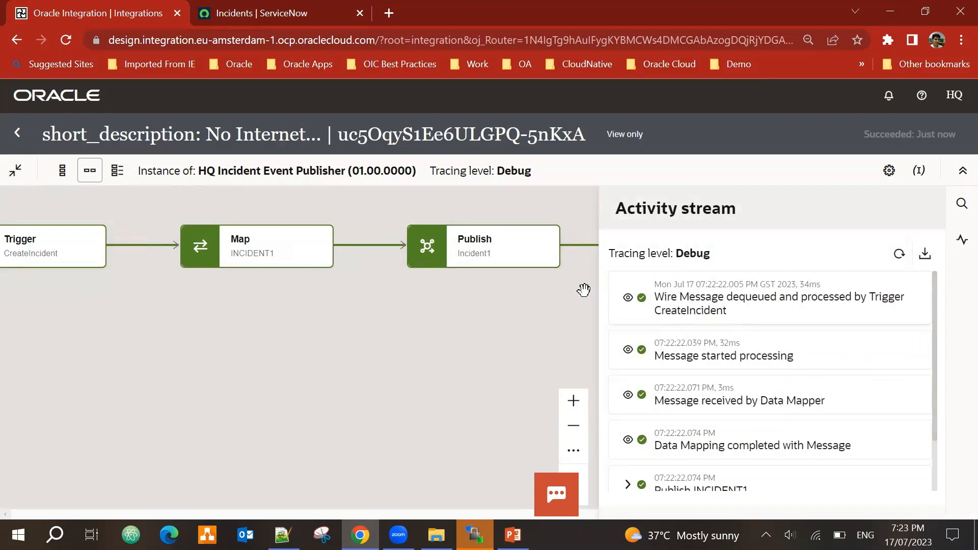
scroll(678, 402, down, 2)
scroll(648, 363, up, 2)
click(627, 350)
scroll(758, 433, down, 5)
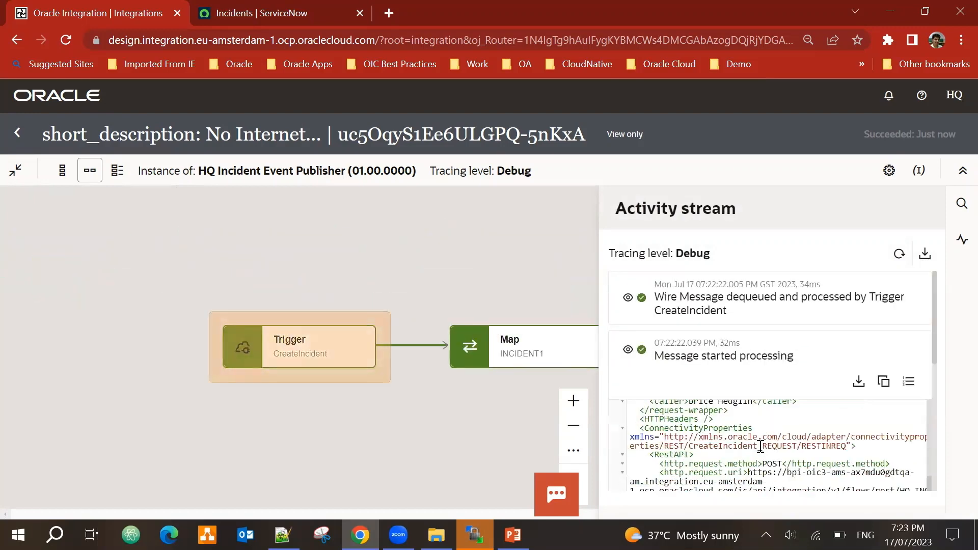
scroll(759, 449, up, 2)
scroll(761, 451, up, 5)
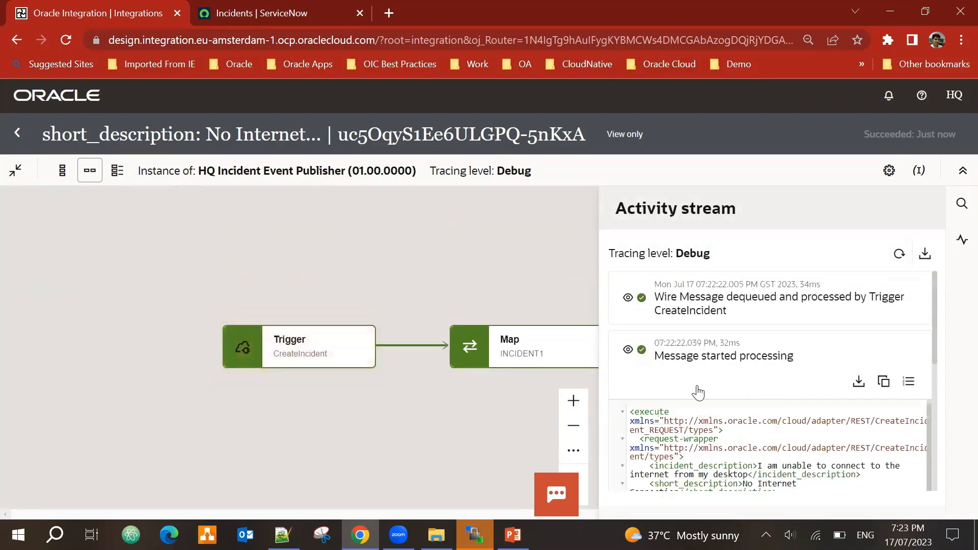
click(629, 298)
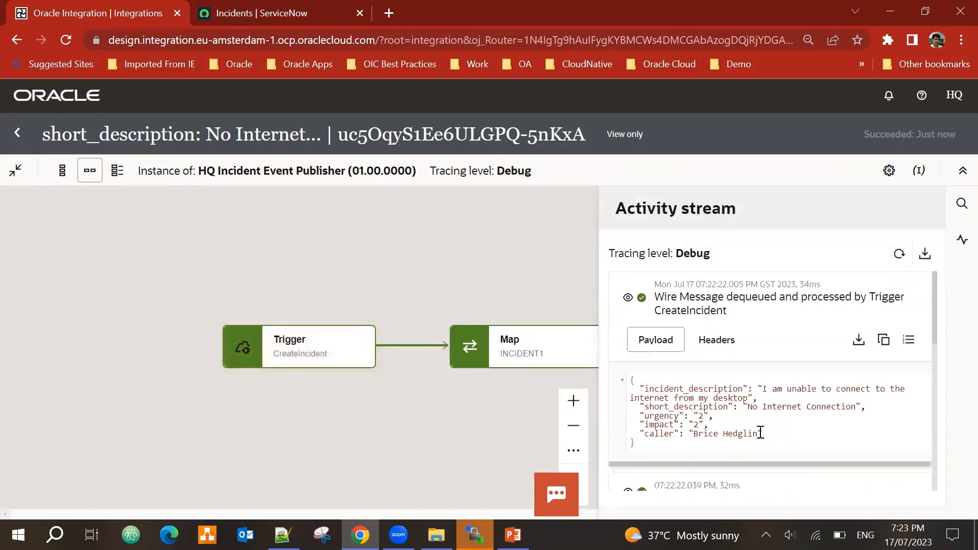
click(18, 134)
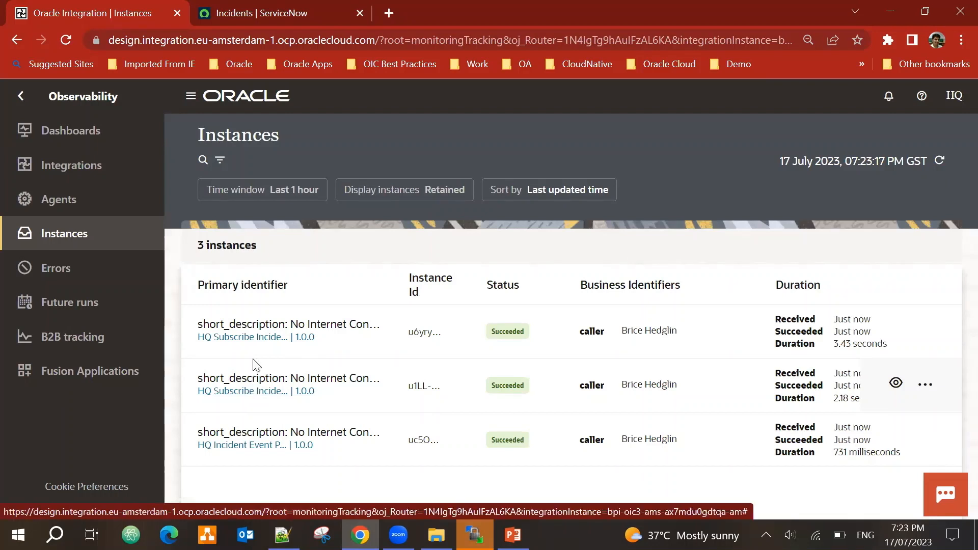
- Open the HQ Subscribe Incident Event ServiceNow instance, examine its flow and the message received by Subscribe, and return to the list
click(289, 328)
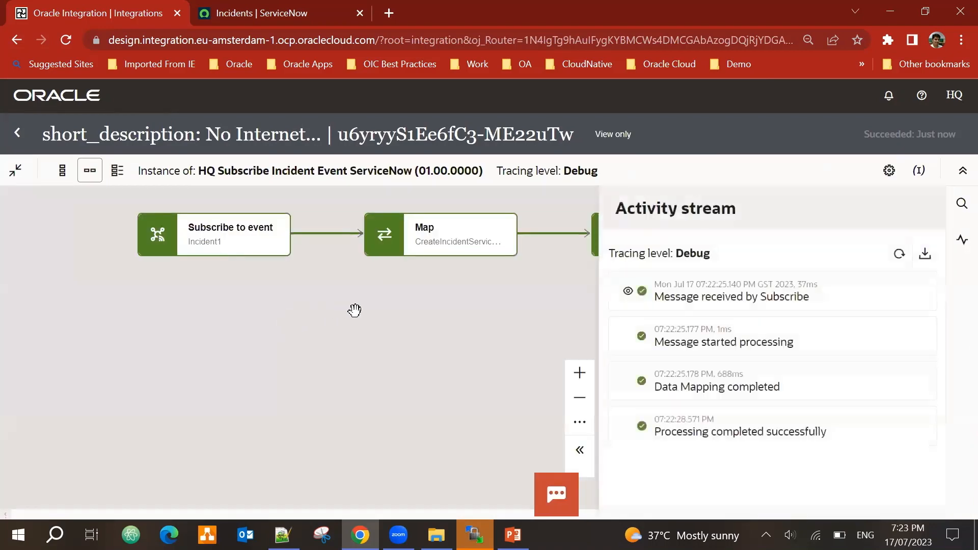
drag(354, 310, 242, 353)
drag(338, 415, 205, 411)
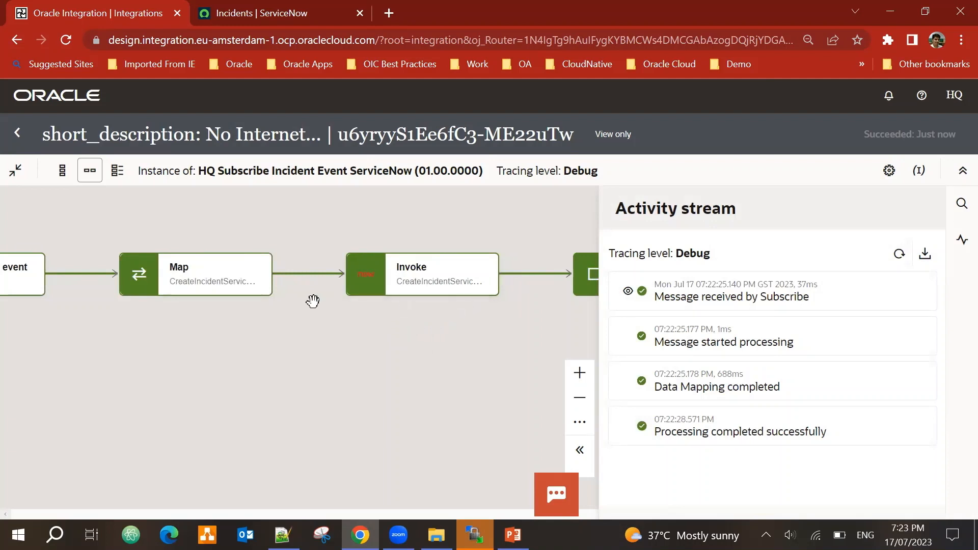
drag(381, 370, 428, 386)
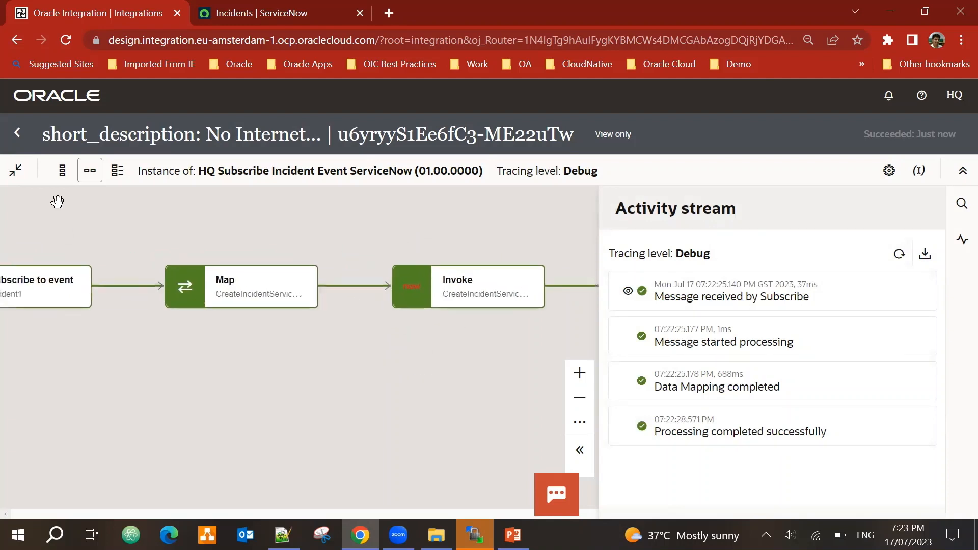
click(628, 292)
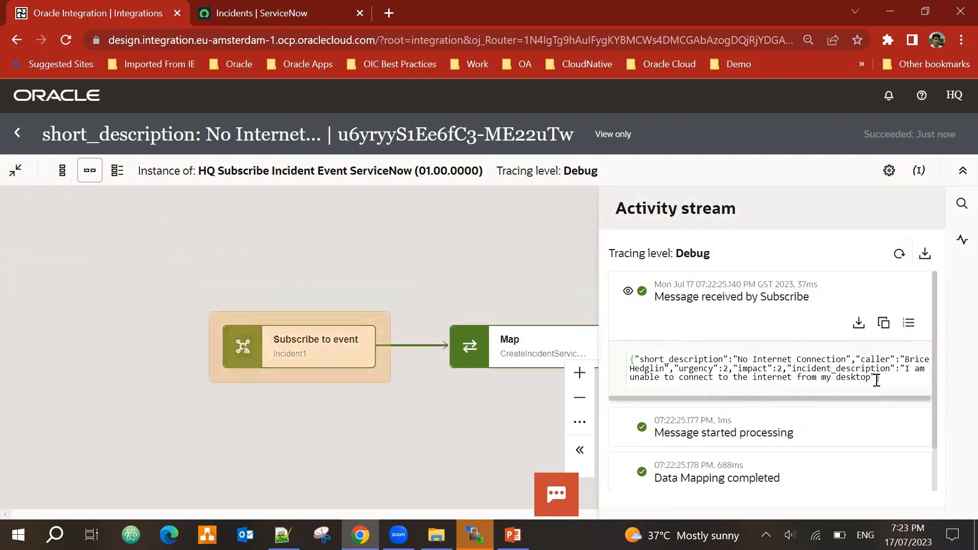
click(21, 141)
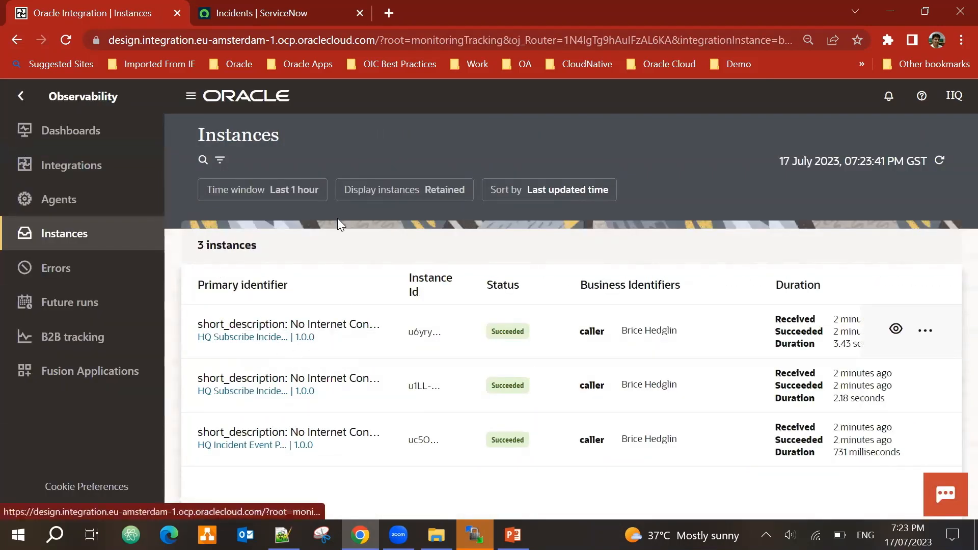
- Switch to ServiceNow, refresh the active incidents list, and open the new "No Internet Connection" incident to check its fields
click(264, 7)
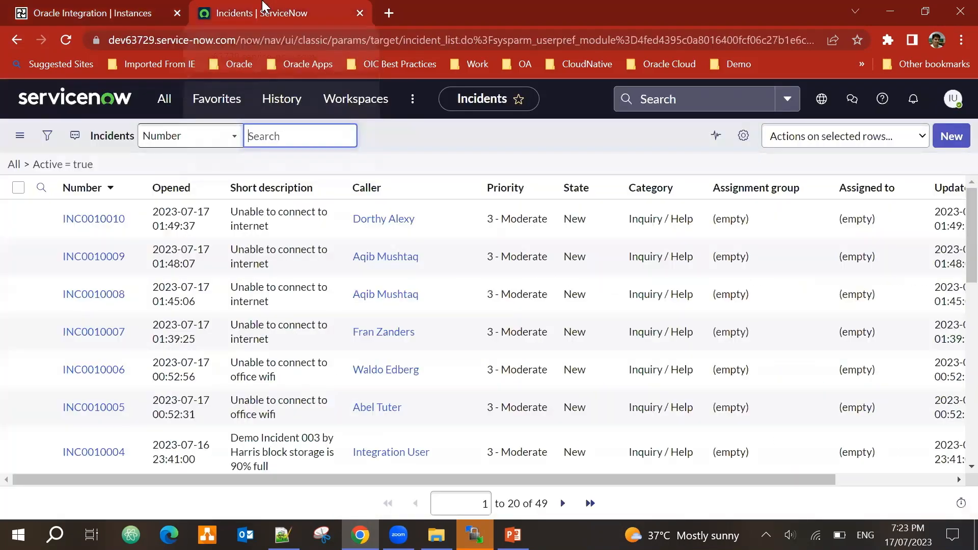
click(62, 167)
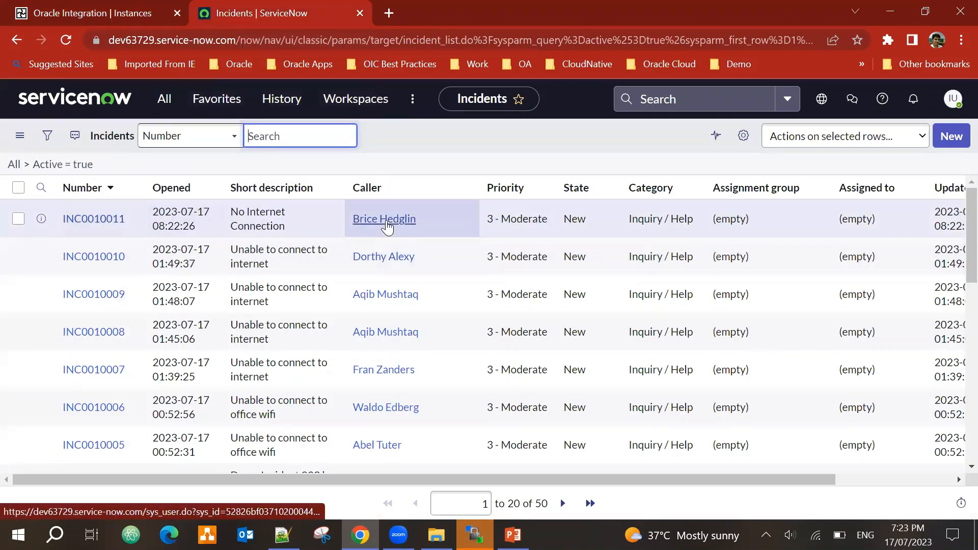
click(102, 220)
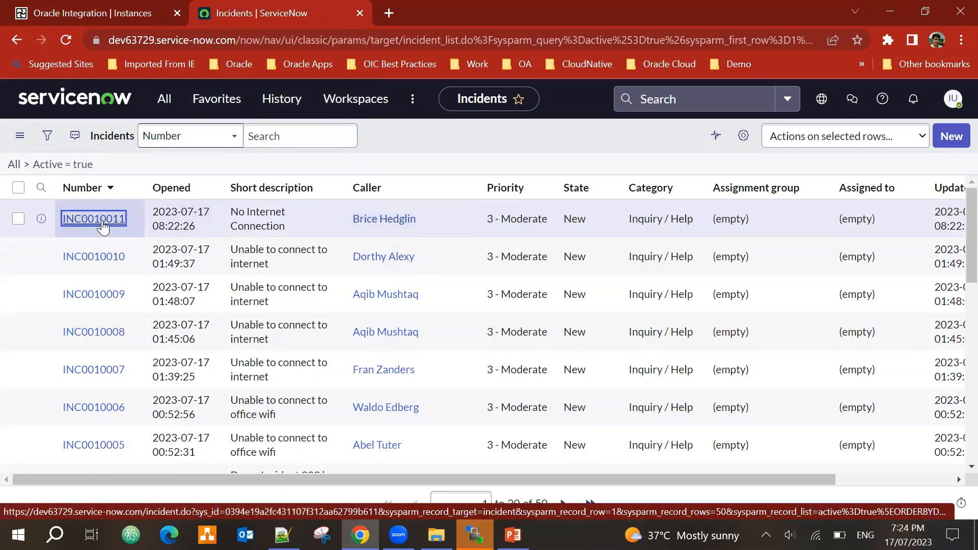
click(103, 223)
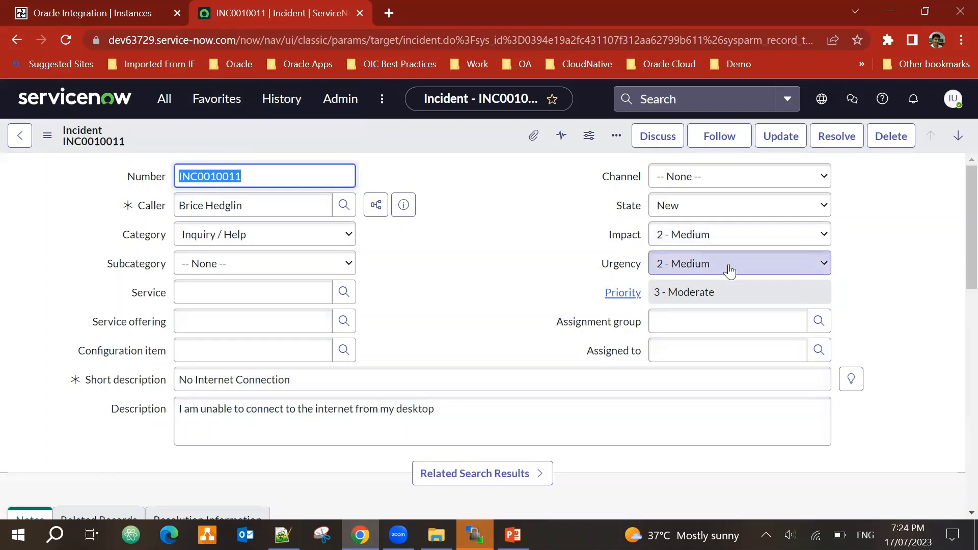
- Return to Oracle Integration, open the HQ Subscribe Incident Event FTP instance, and examine its flow and the message received by Subscribe
click(77, 6)
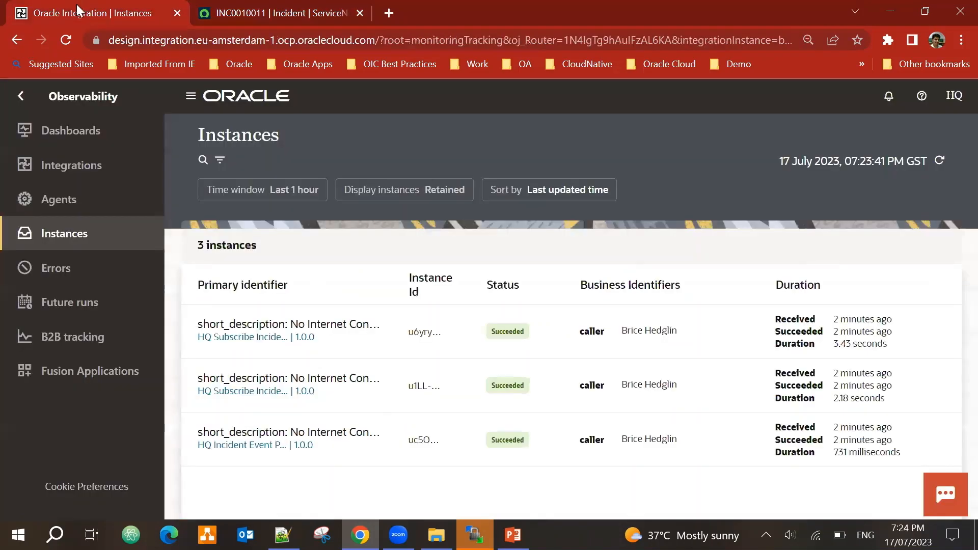
click(295, 383)
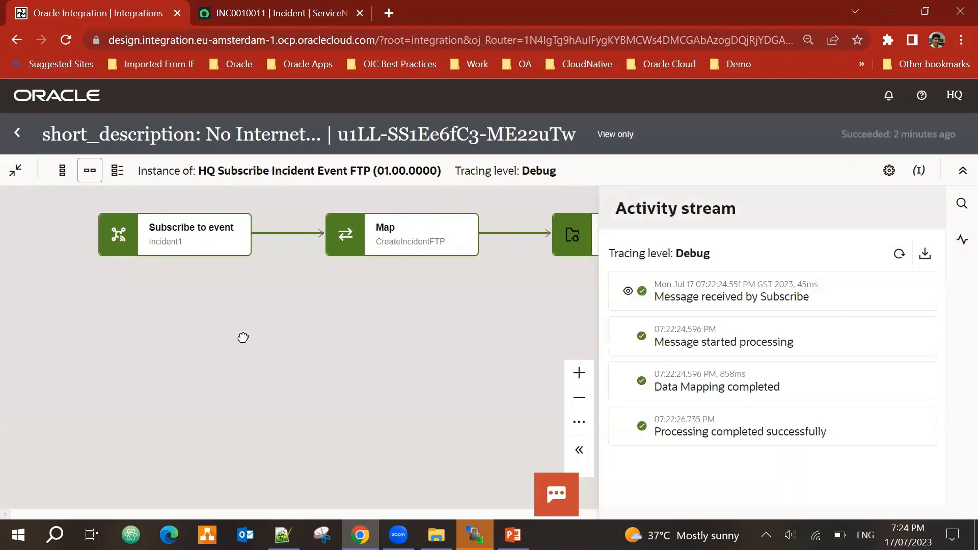
drag(242, 338, 91, 343)
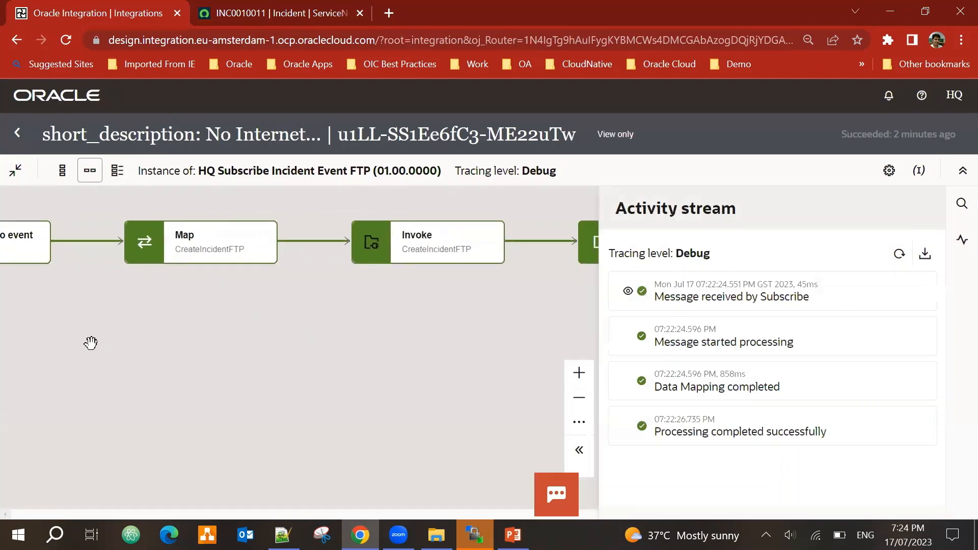
drag(292, 323, 301, 369)
mouse_move(483, 299)
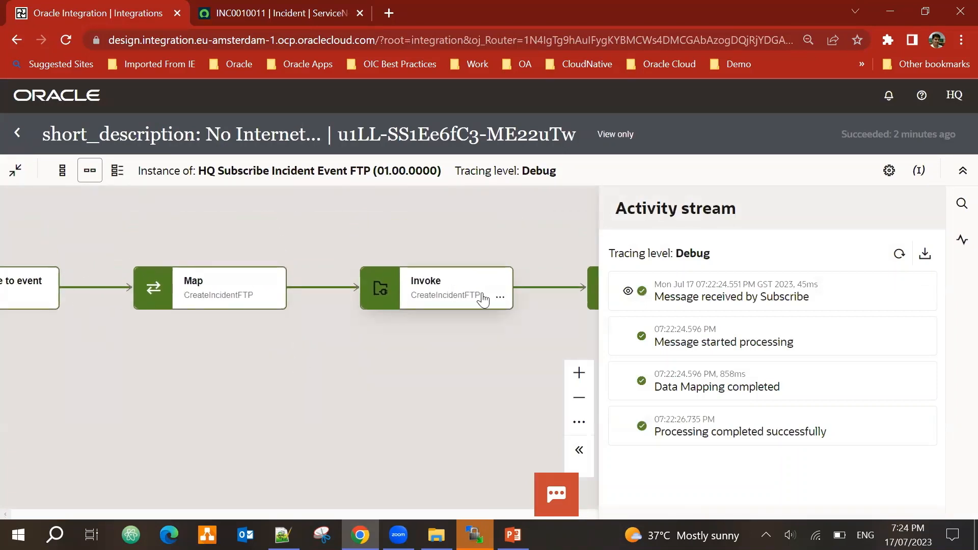
click(500, 297)
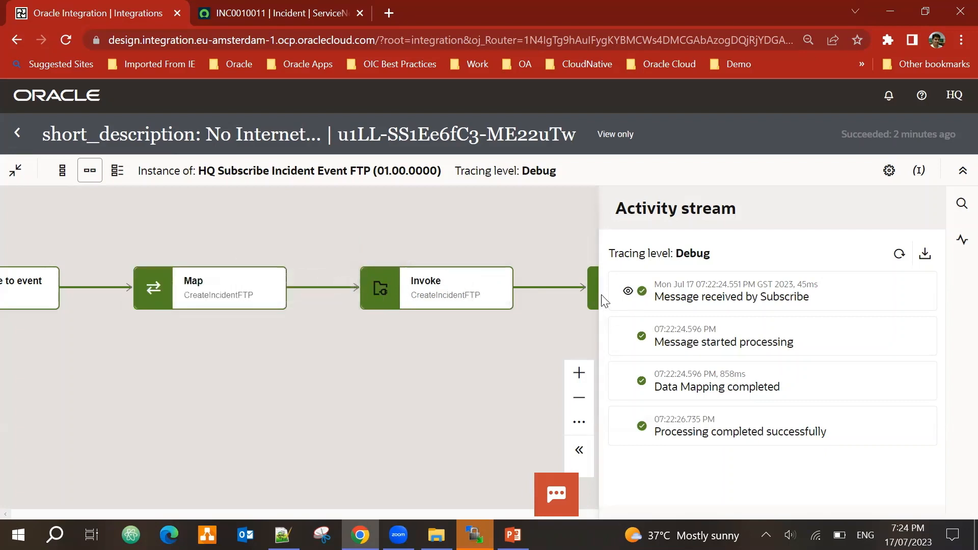
click(626, 292)
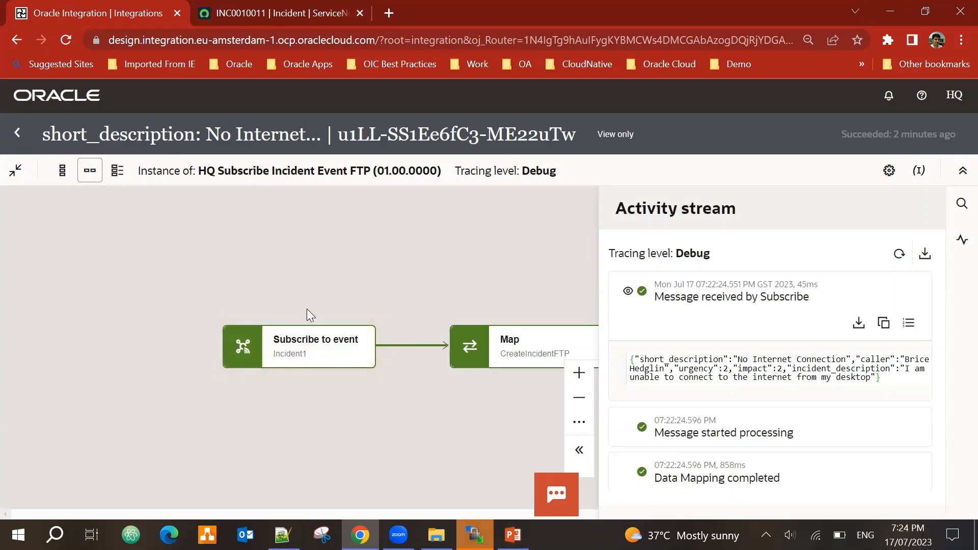
- Switch to WinSCP, open incidents.csv in the remote Incident folder, and check the last row's description and date-time value
key(alt+Tab)
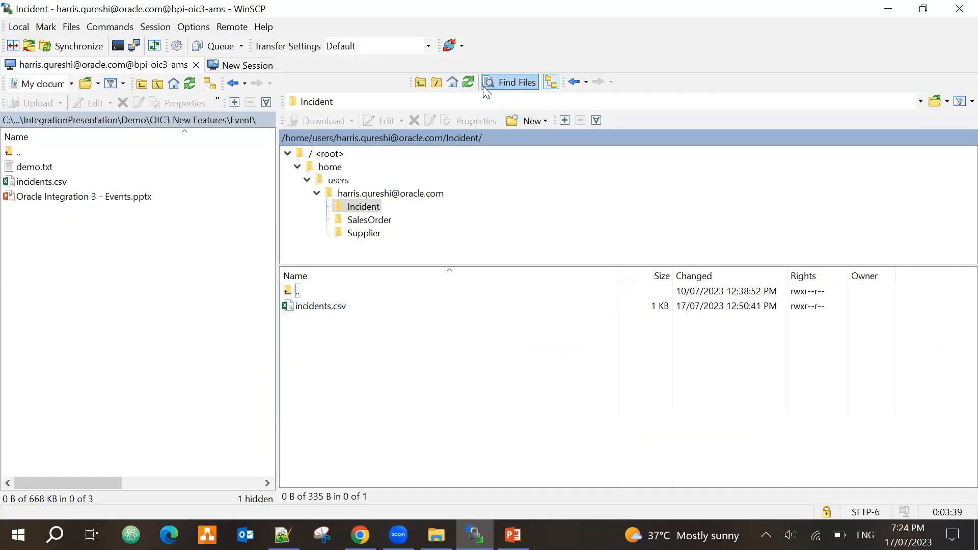
double_click(307, 308)
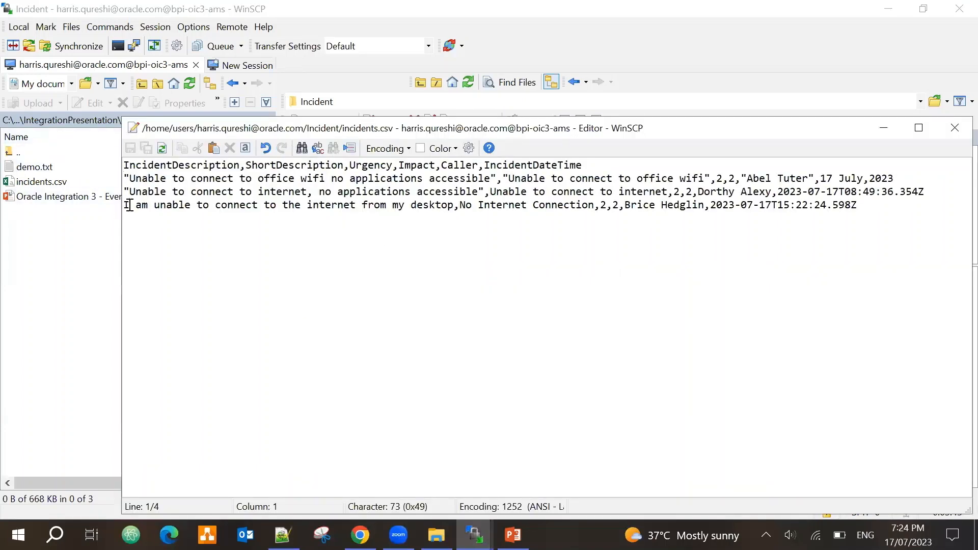
drag(130, 206, 271, 218)
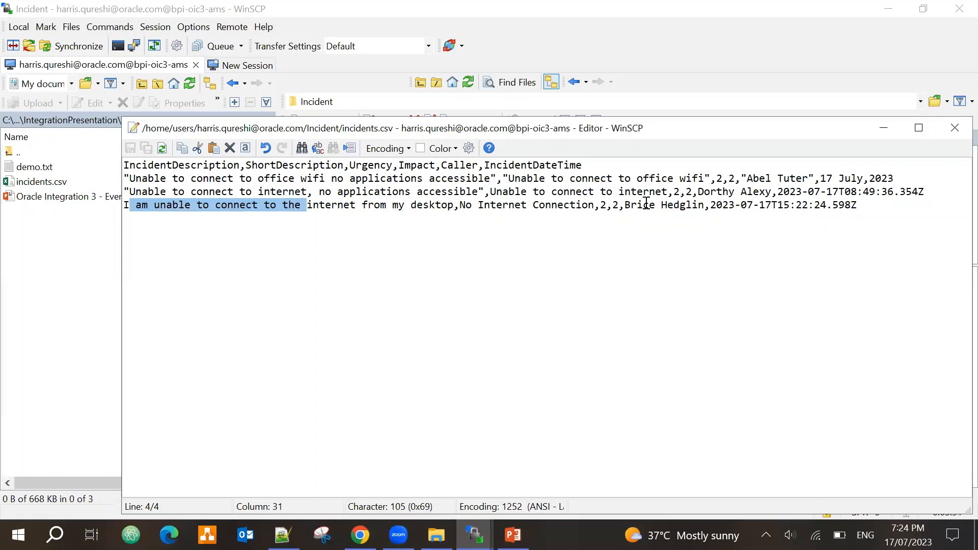
drag(712, 205, 691, 297)
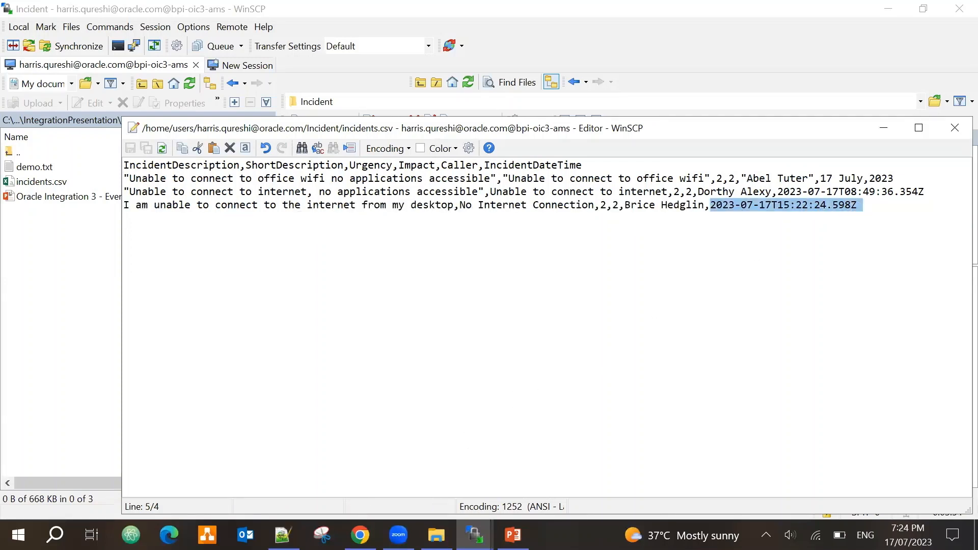
- Switch to the Oracle Integration 3 - Events presentation in PowerPoint and start the slide show from the Demo Story slide
key(alt+Tab)
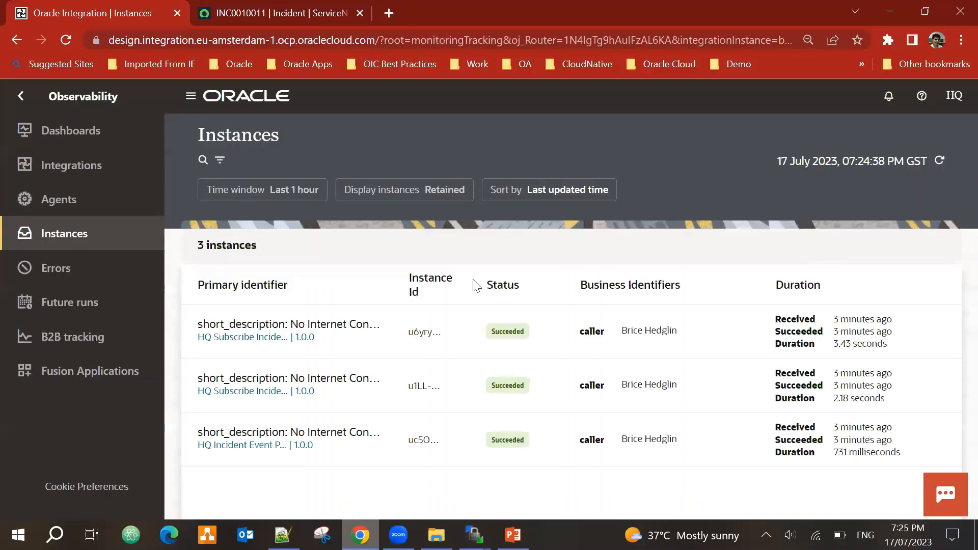
key(alt+Tab)
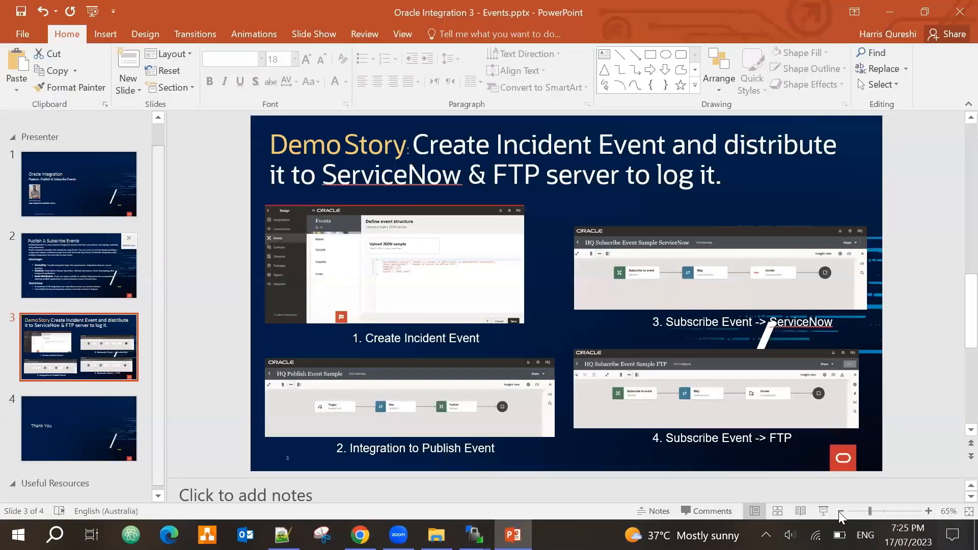
click(820, 514)
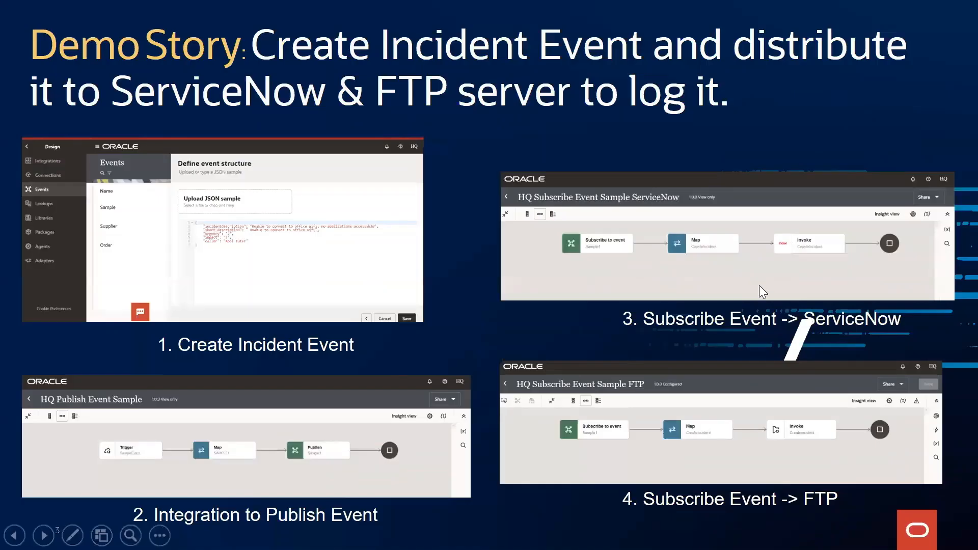